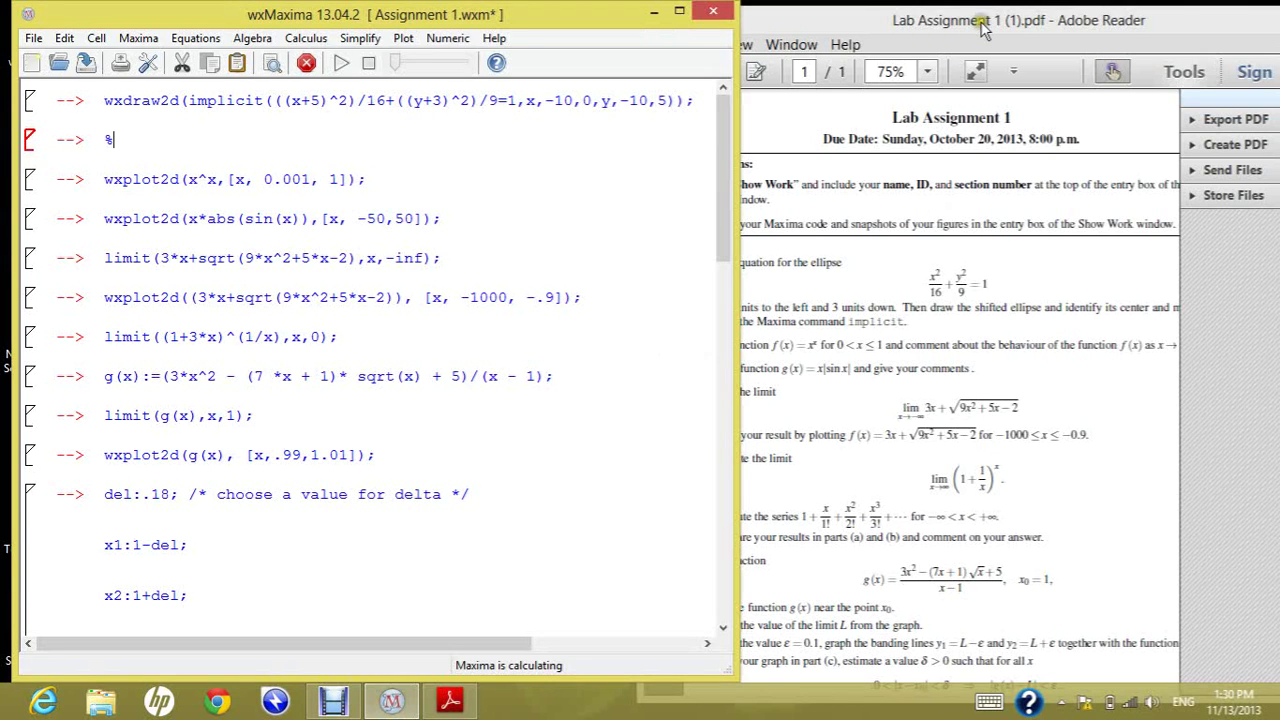
# Bring the assignment PDF forward and pan across the page to read it
pyautogui.moveTo(884, 12); pyautogui.dragTo(920, 22)
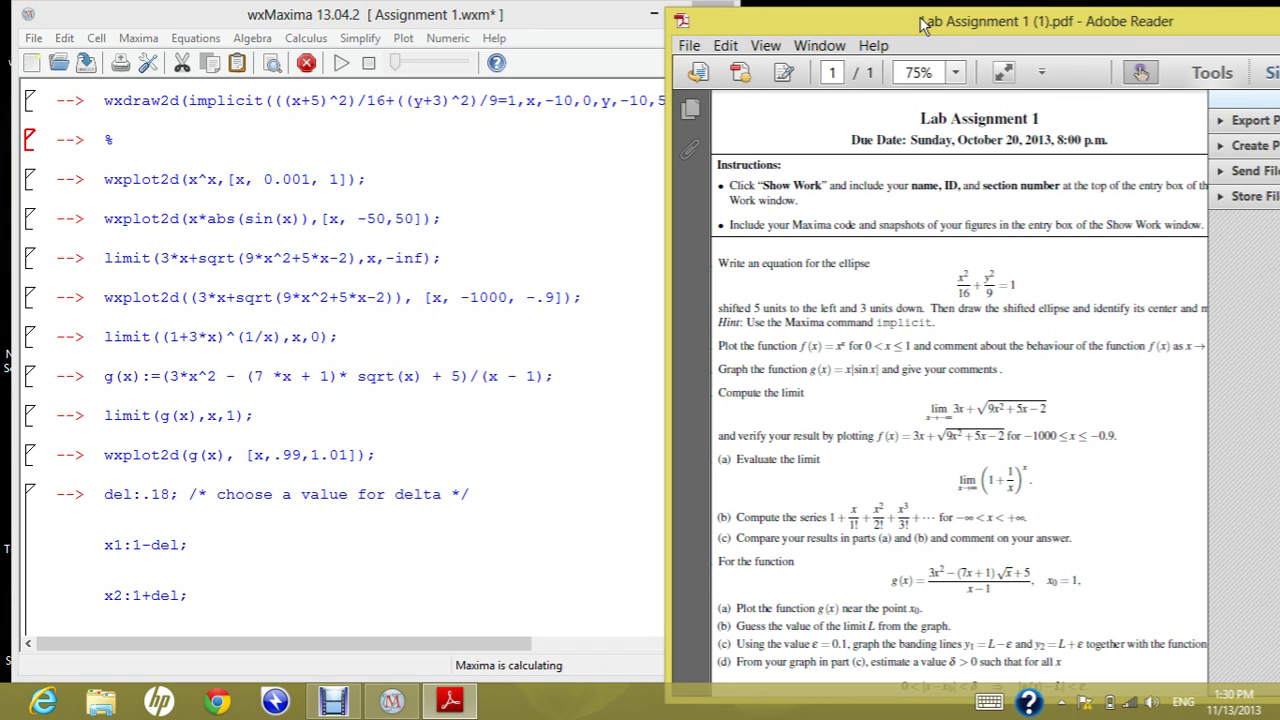
pyautogui.moveTo(920, 323); pyautogui.dragTo(944, 321)
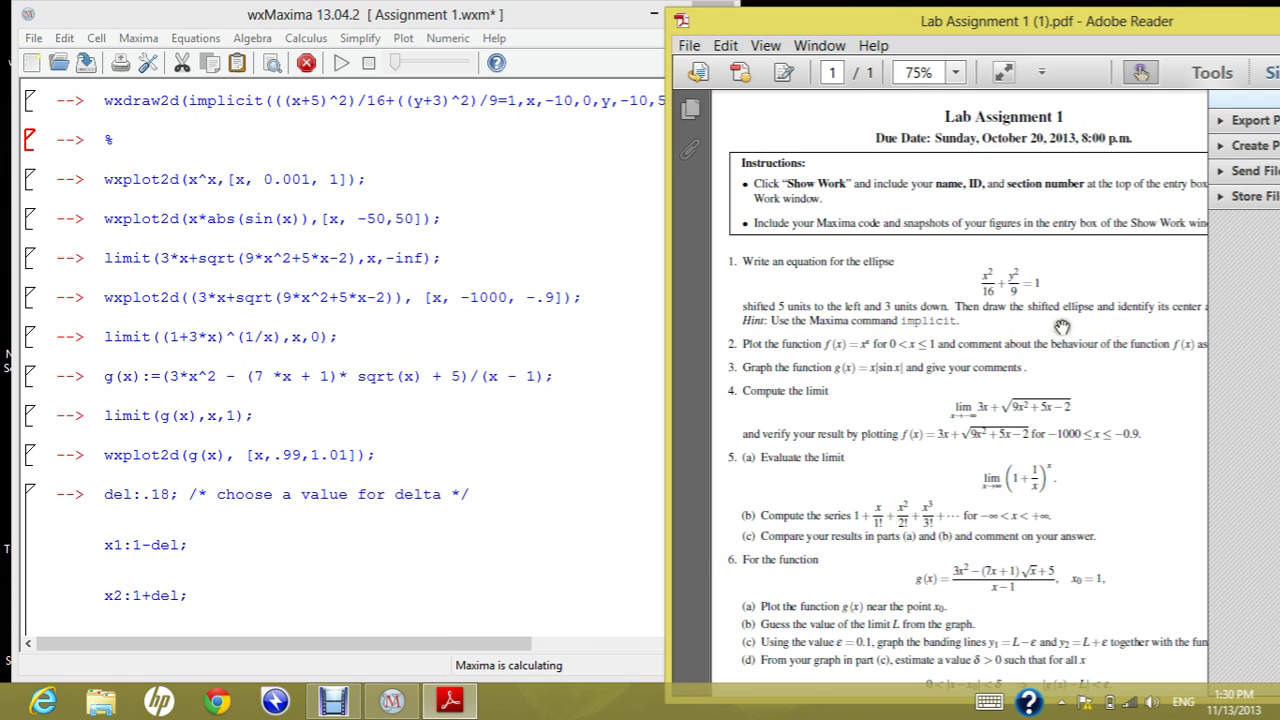
pyautogui.moveTo(1121, 330)
pyautogui.mouseDown()
pyautogui.moveTo(1022, 327)
pyautogui.moveTo(1106, 325)
pyautogui.mouseUp()
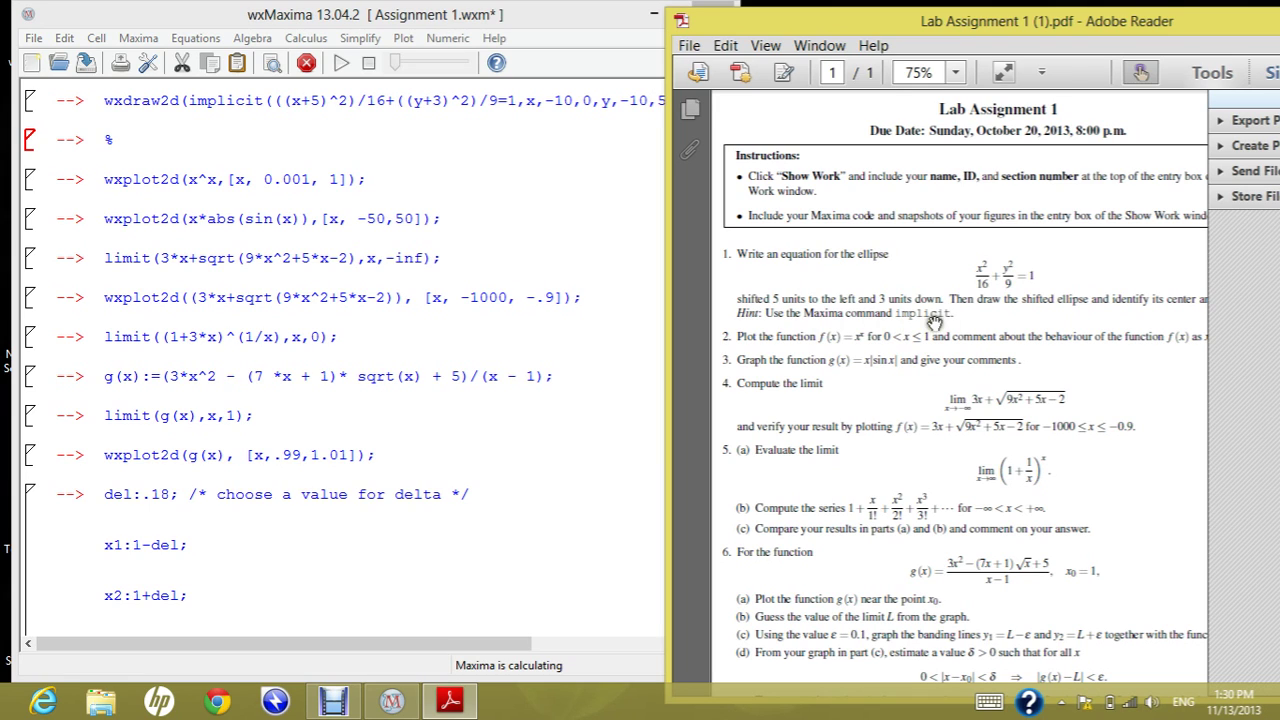
# Type draw2d(implicit()) after %wx in the second cell and select the word implicit
pyautogui.click(545, 20)
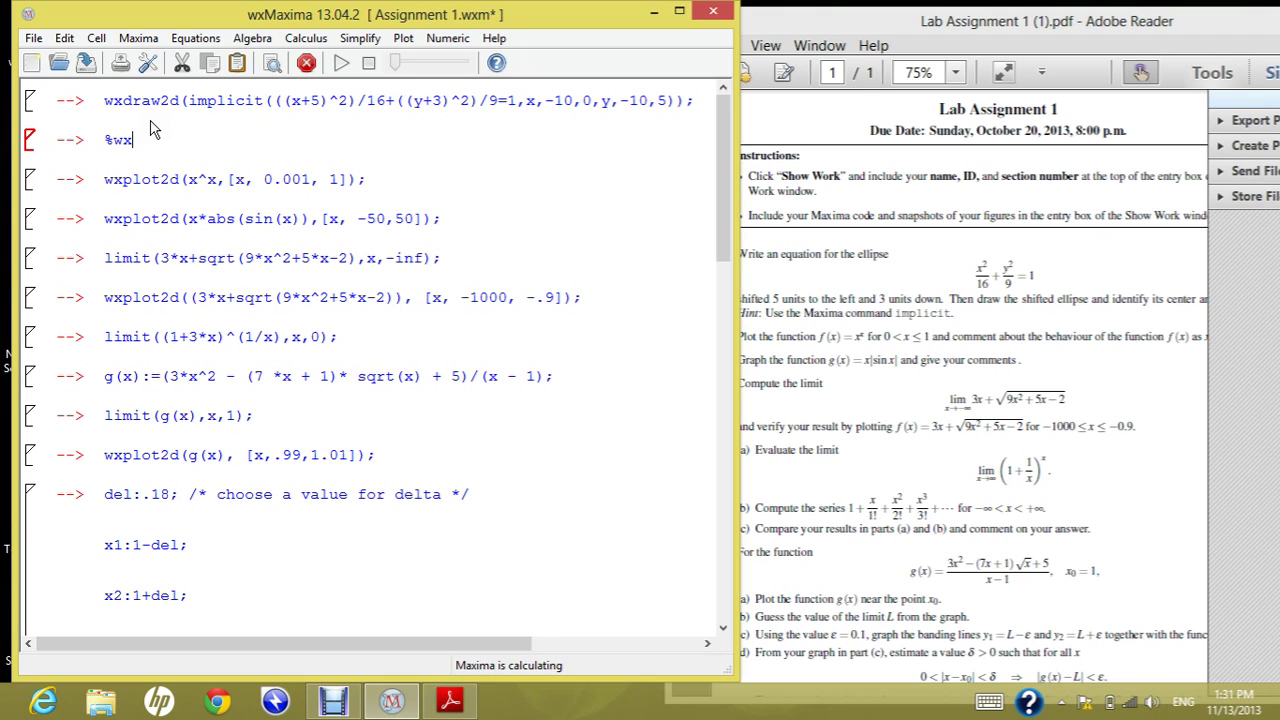
pyautogui.write('d')
pyautogui.write('raw2')
pyautogui.write('d')
pyautogui.write('()')
pyautogui.write('im')
pyautogui.write('plicit')
pyautogui.write('()')
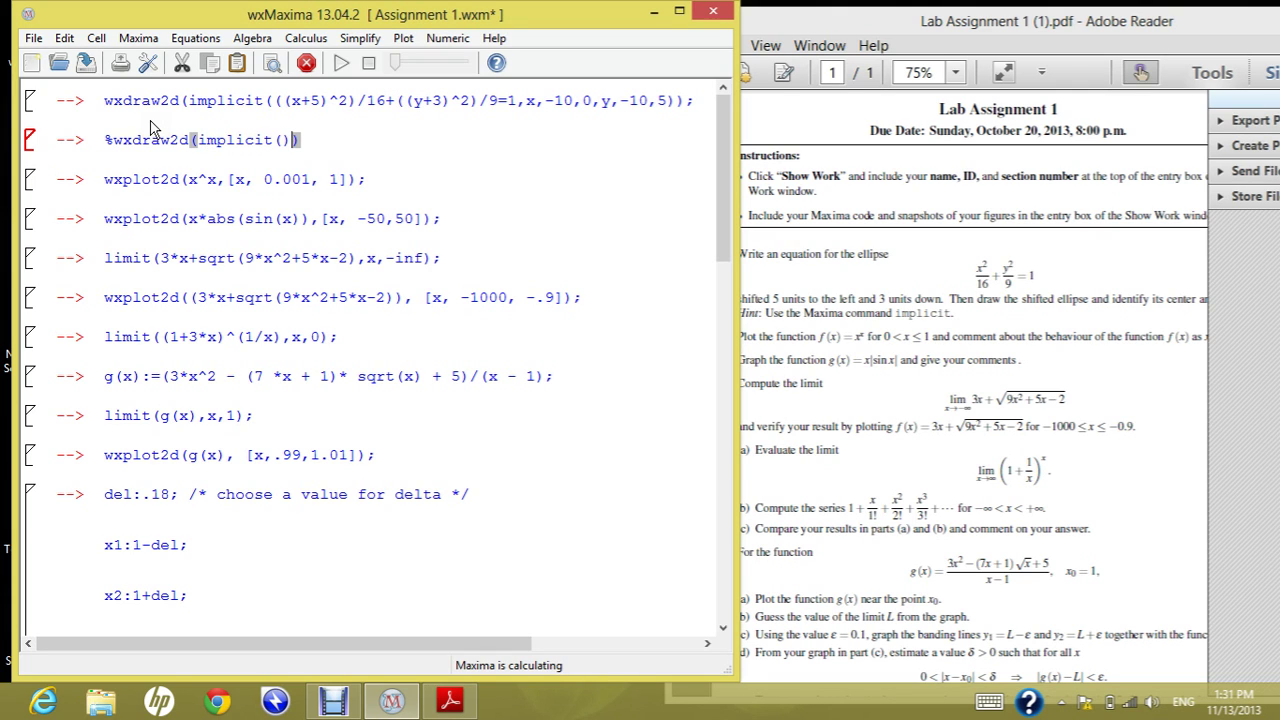
pyautogui.doubleClick(238, 140)
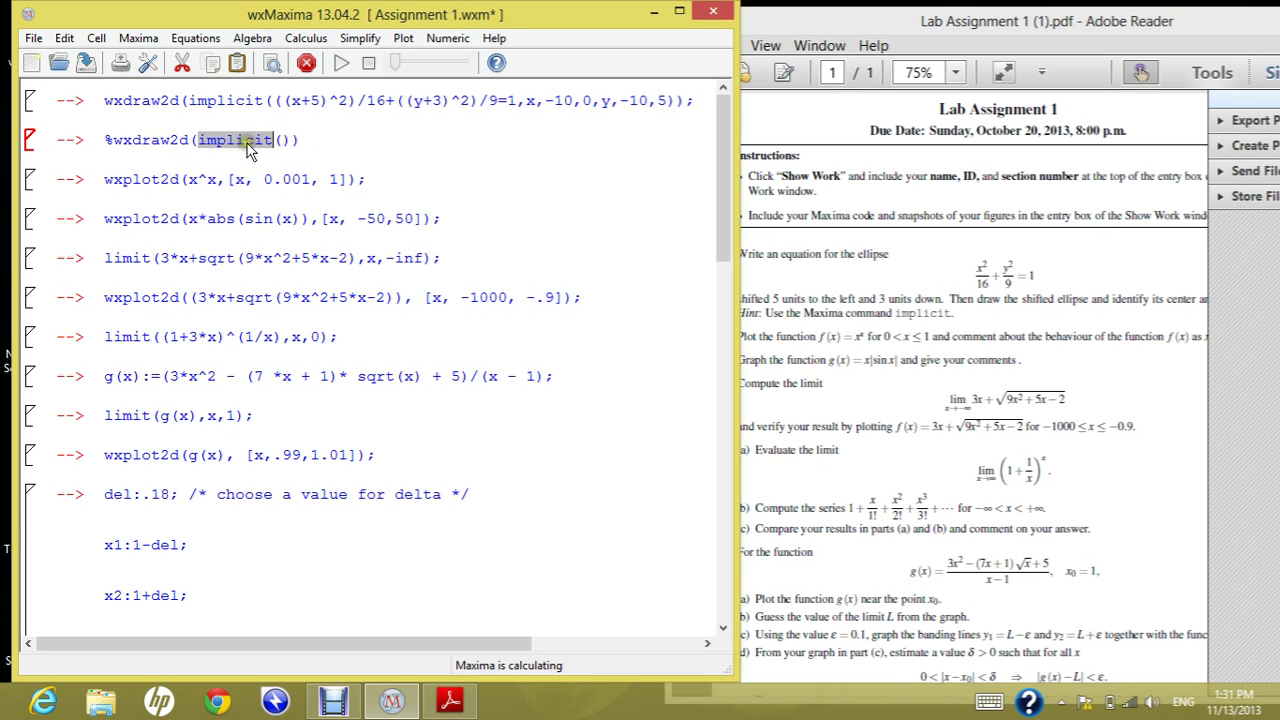
# Search the Maxima manual for 'impl' and display the Plotting chapter
pyautogui.click(494, 36)
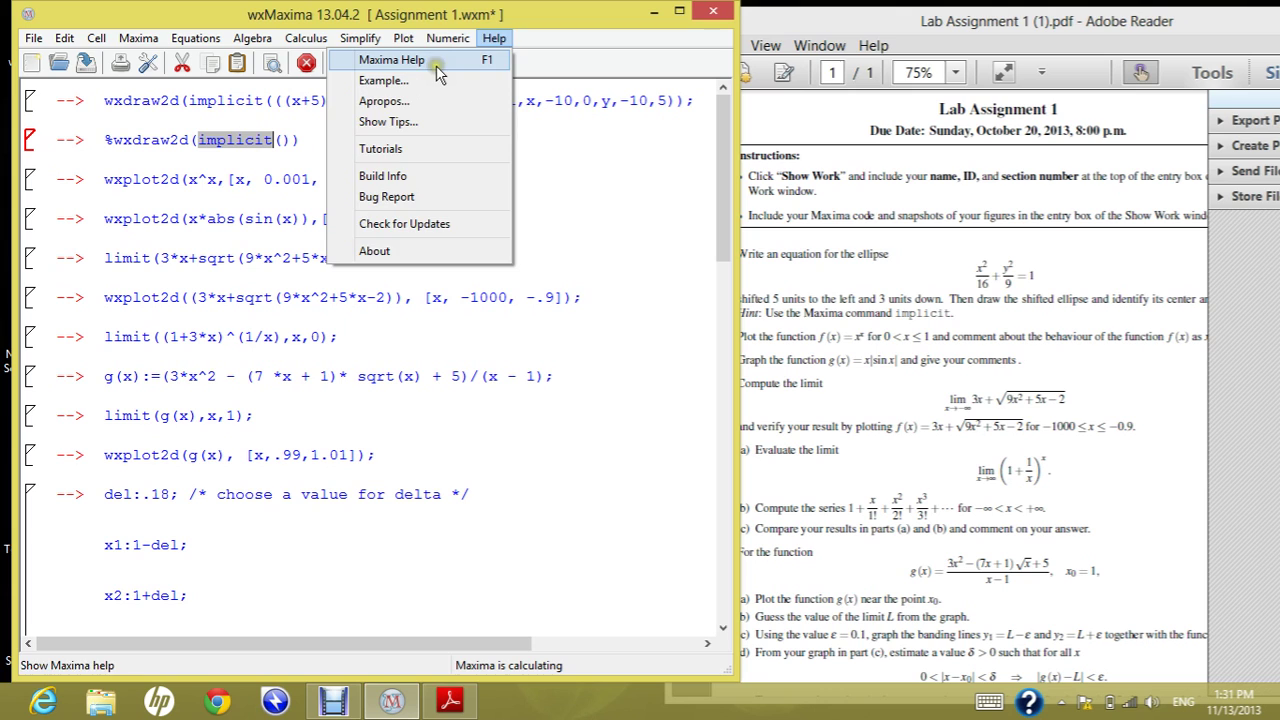
pyautogui.click(437, 68)
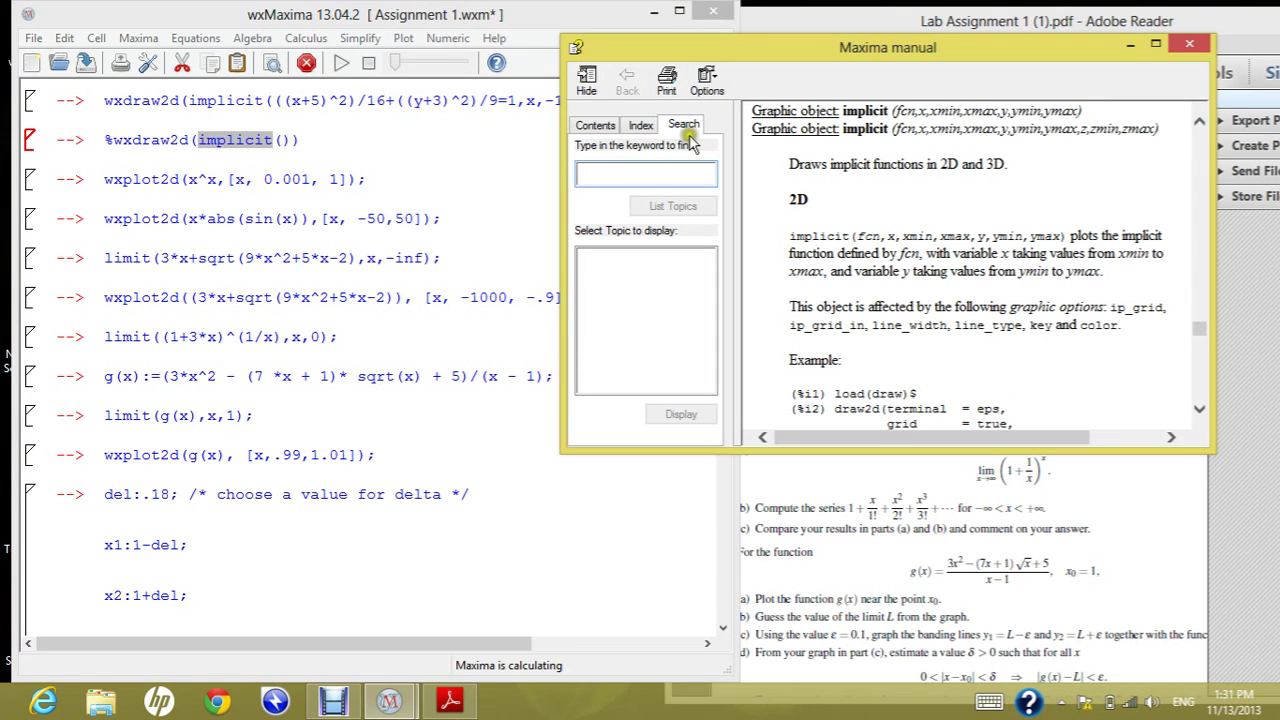
pyautogui.write('implicit')
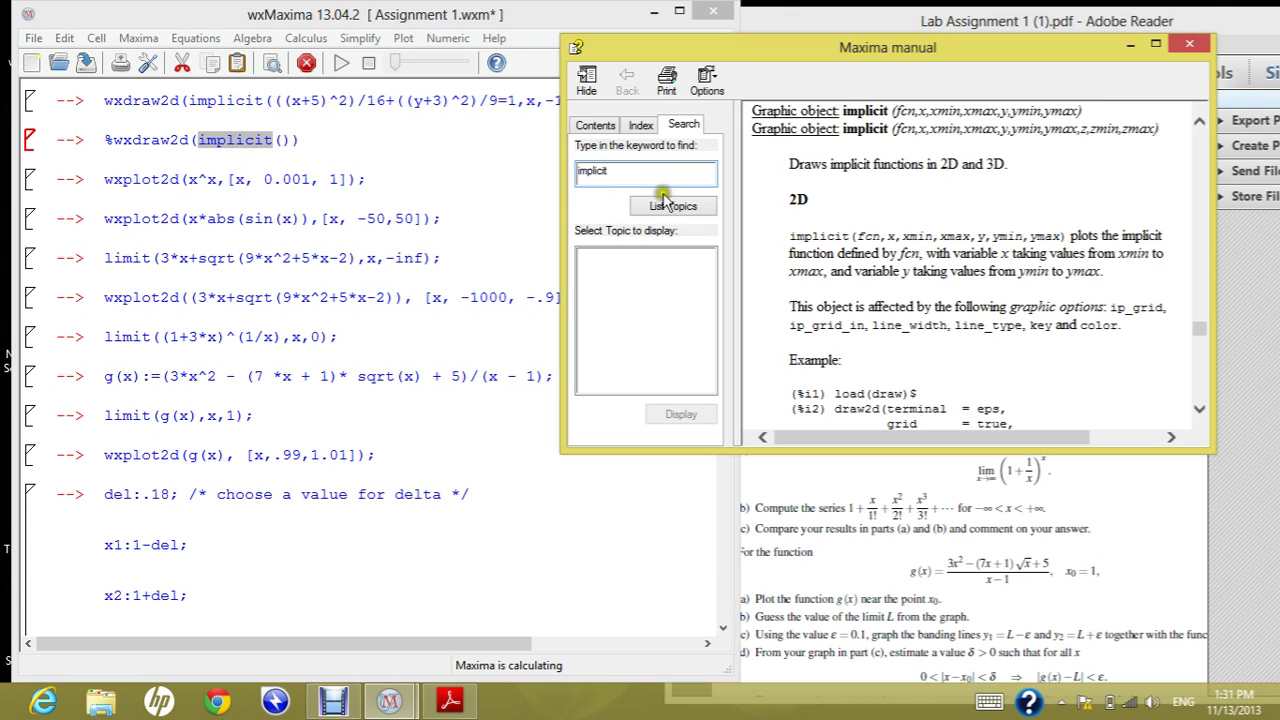
pyautogui.click(676, 207)
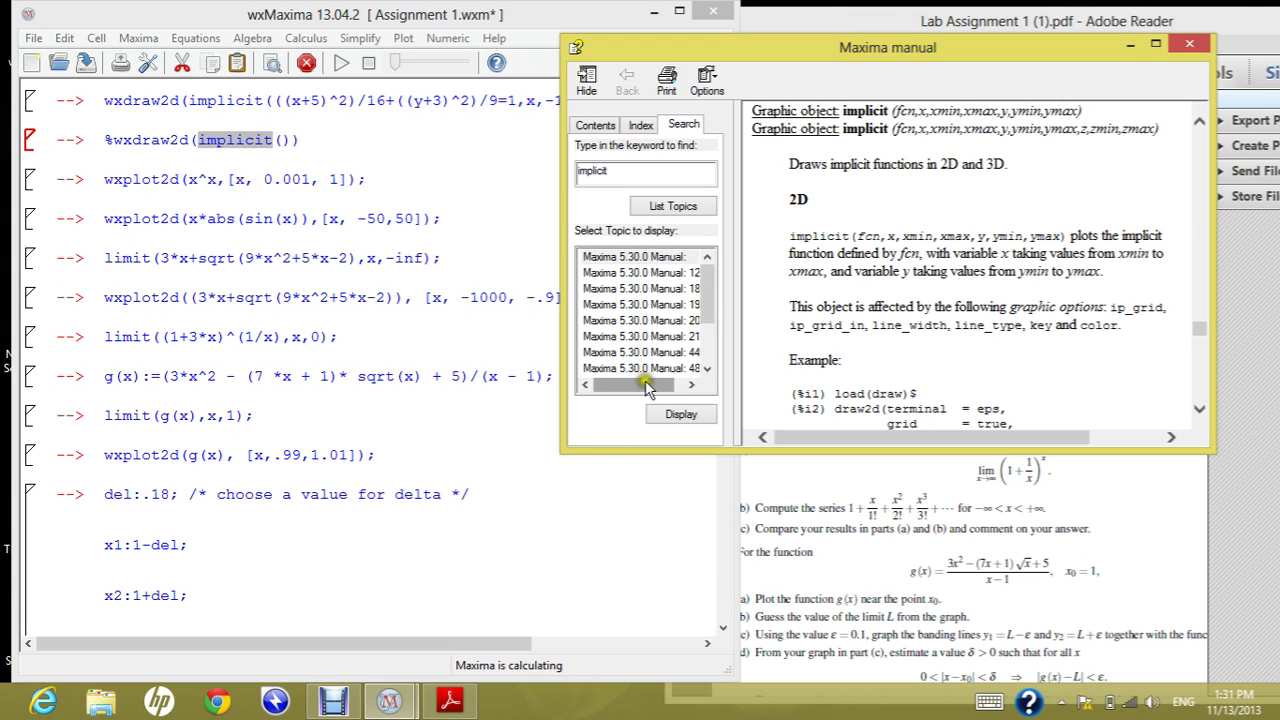
pyautogui.moveTo(641, 384); pyautogui.dragTo(665, 388)
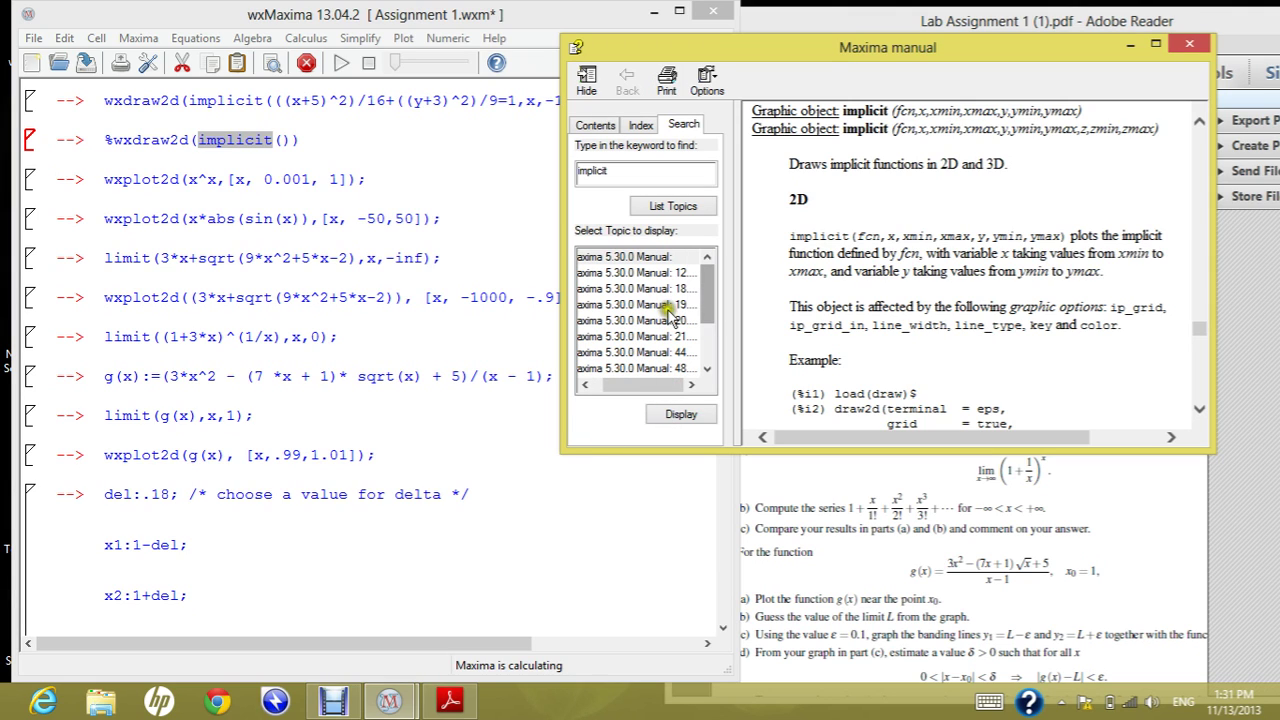
pyautogui.doubleClick(656, 274)
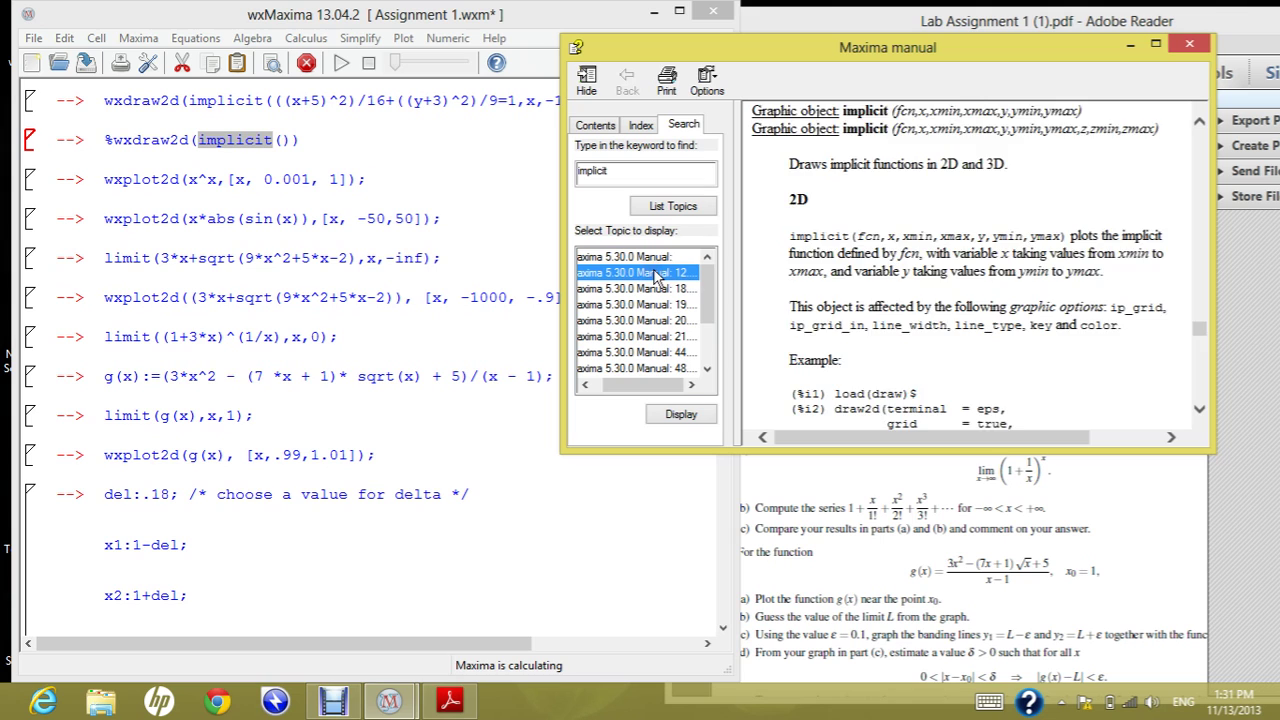
# Find 'implicit' in the Plotting page, read the implicit_plot entry, then close the manual
pyautogui.click(1178, 148)
pyautogui.scroll(-10, 1192, 132)
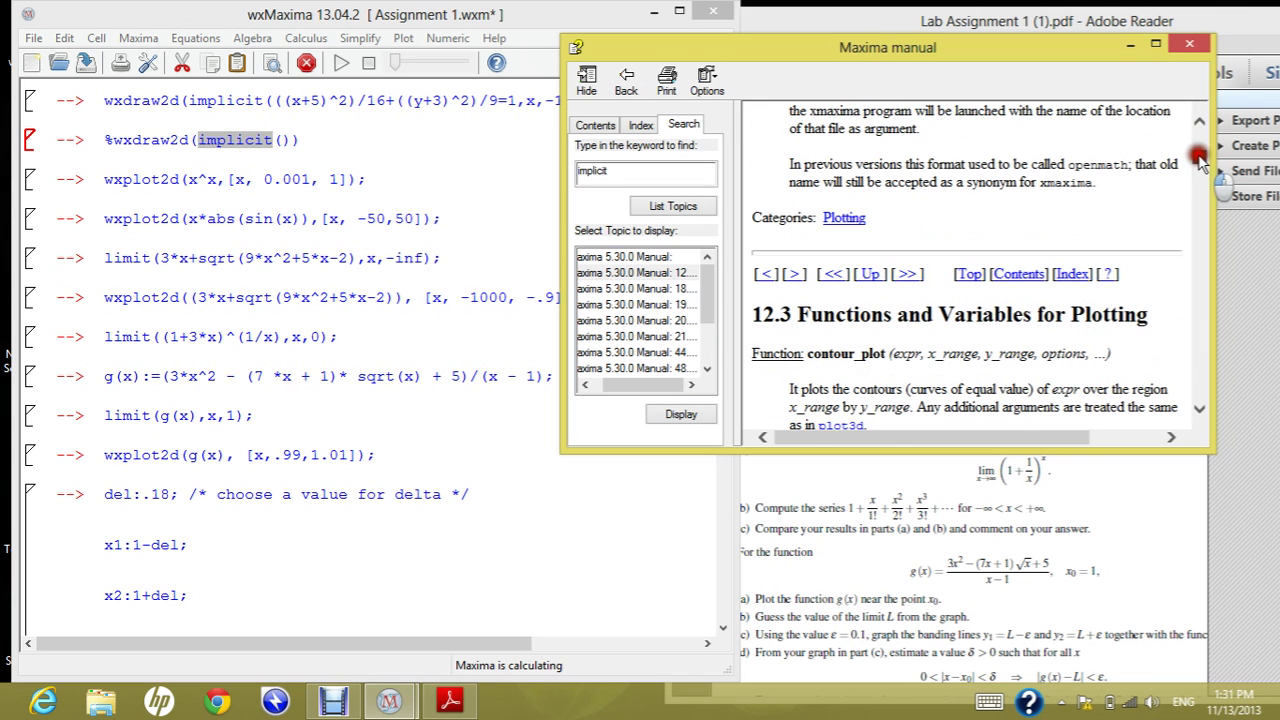
pyautogui.hotkey('ctrl', 'f')
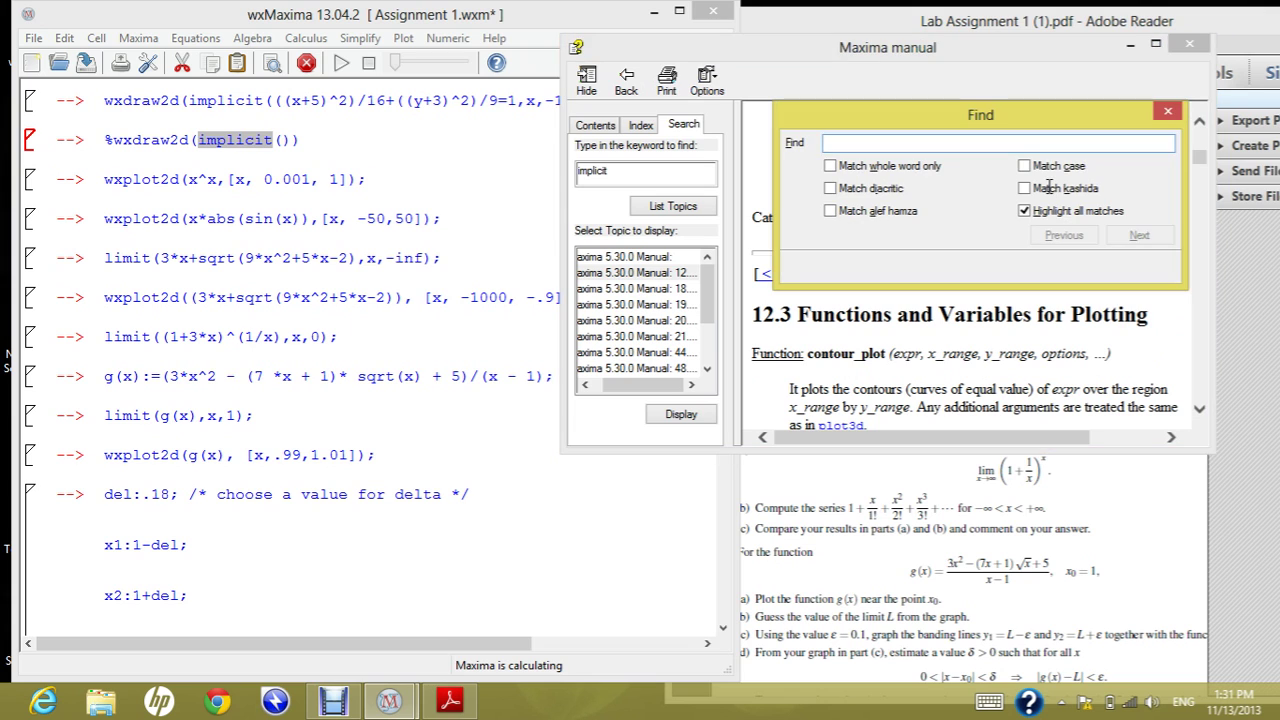
pyautogui.write('implicit')
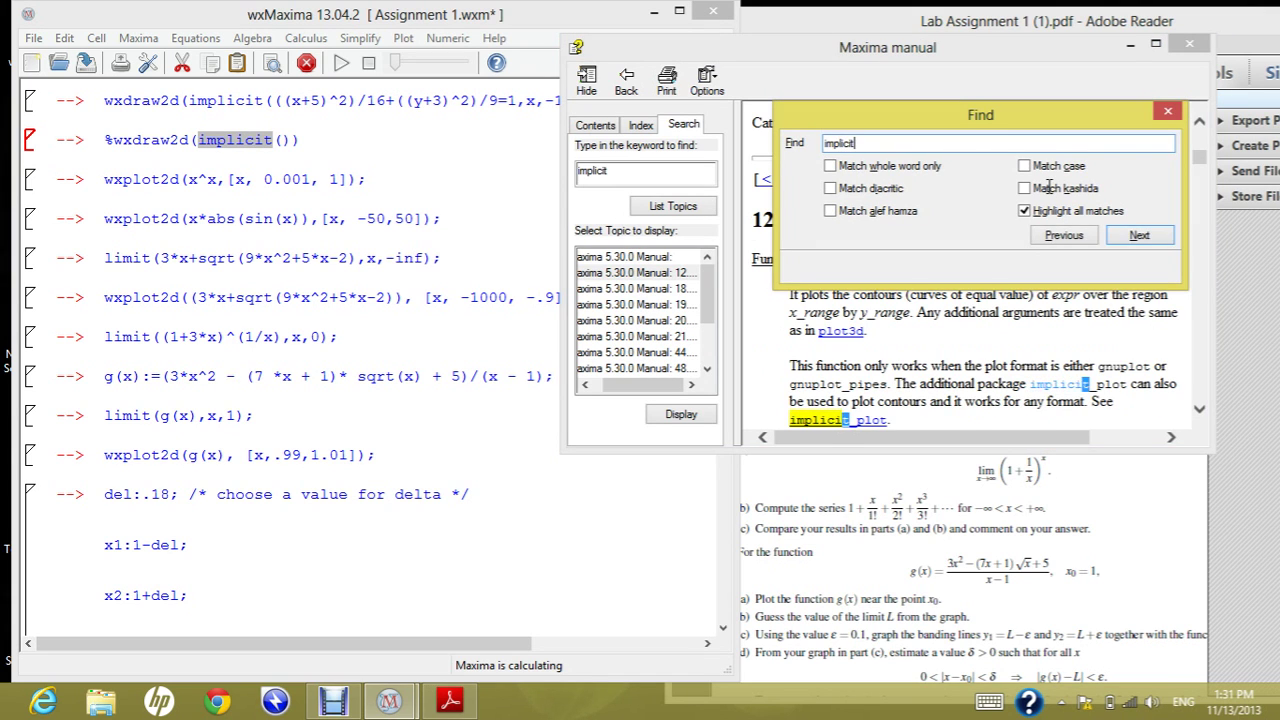
pyautogui.press('Return')
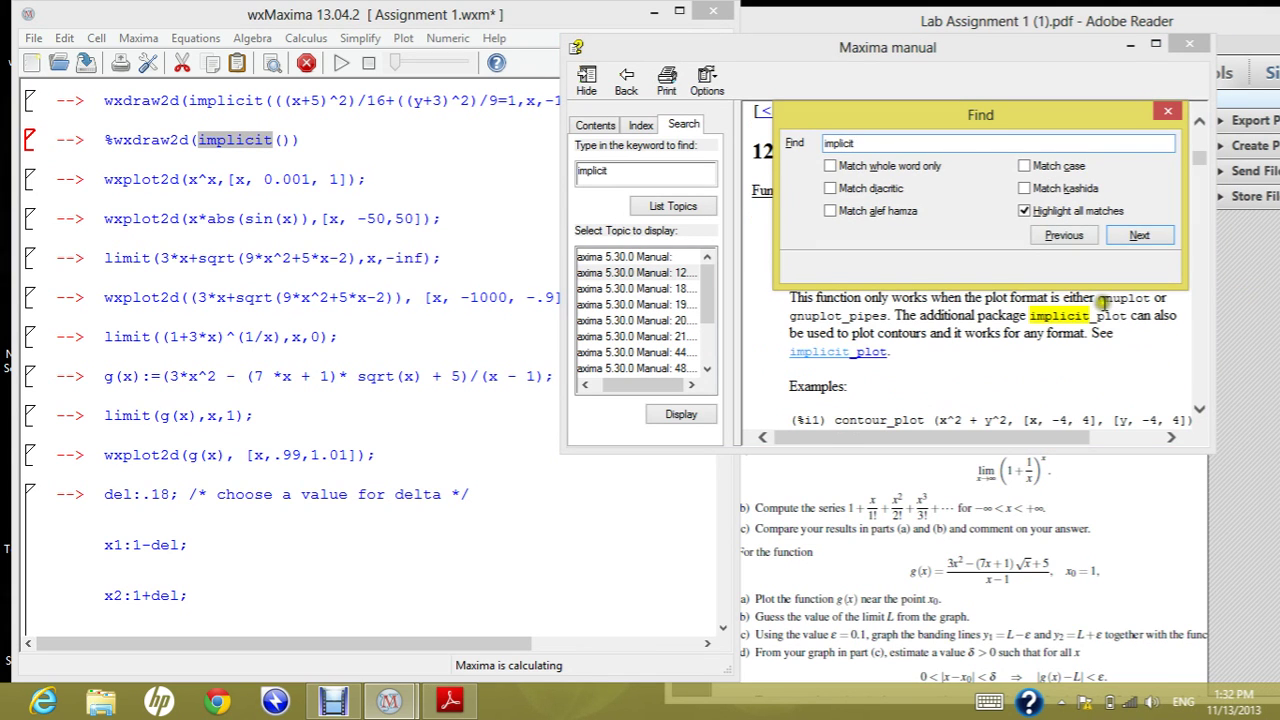
pyautogui.click(828, 362)
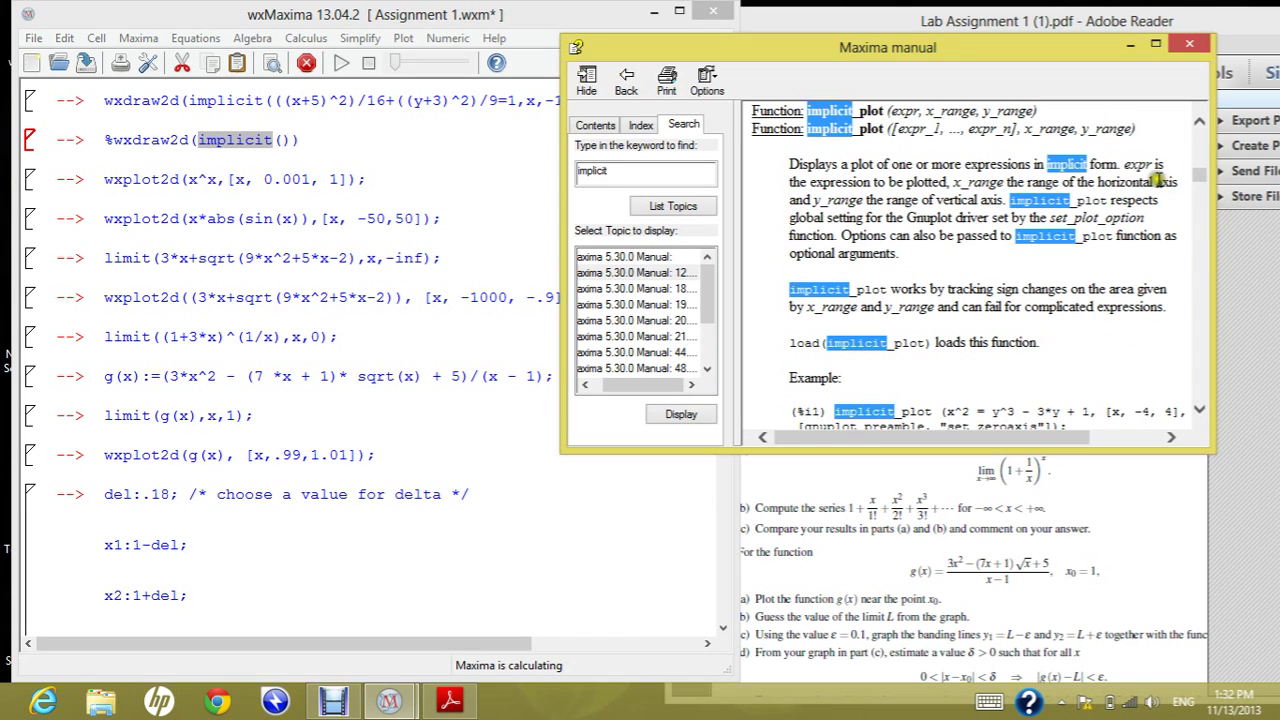
pyautogui.click(1200, 120)
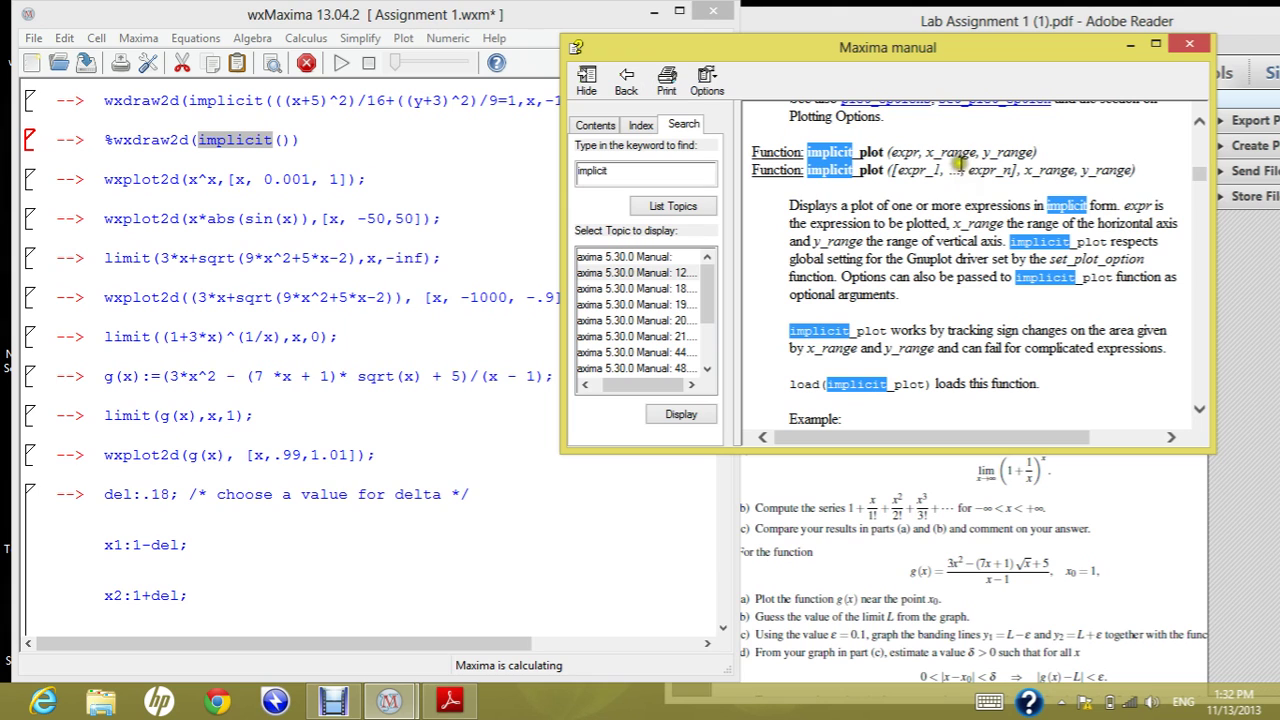
pyautogui.click(1189, 45)
# Inside implicit(), type the first part of the equation: ((x+5)^2)/16+((y+3)
pyautogui.click(285, 141)
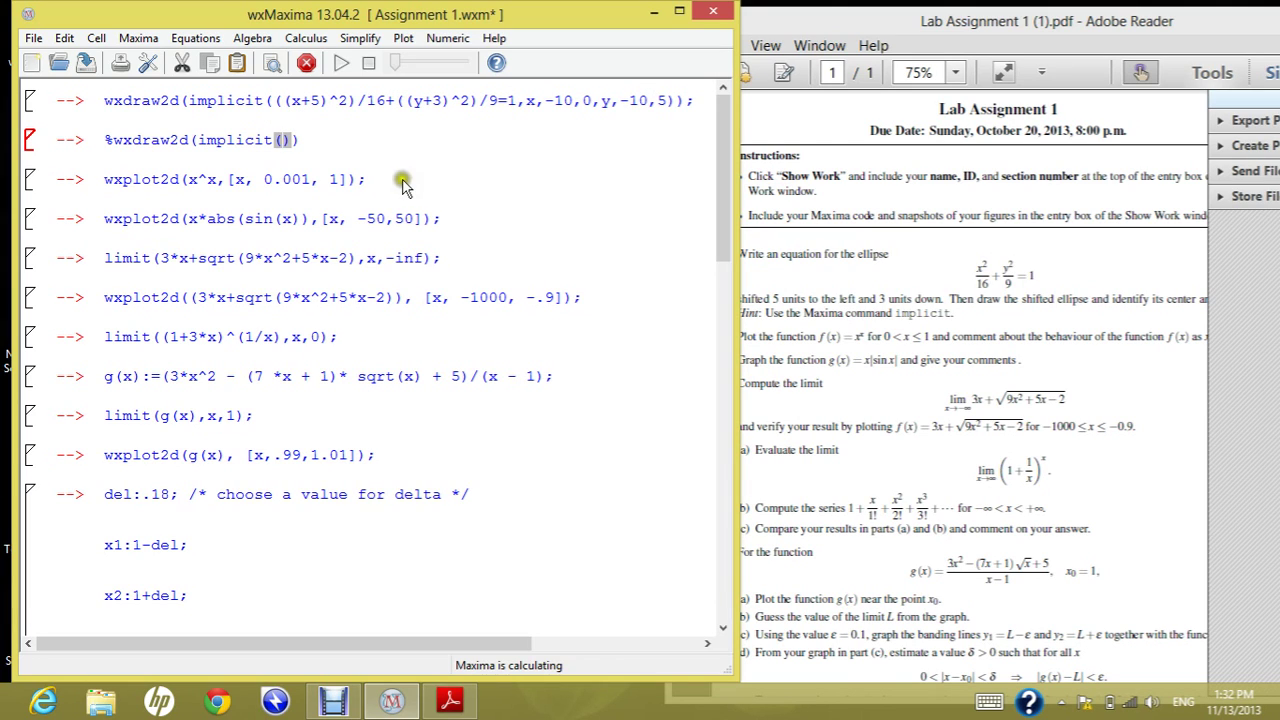
pyautogui.write('()')
pyautogui.press('Left')
pyautogui.write('x+5')
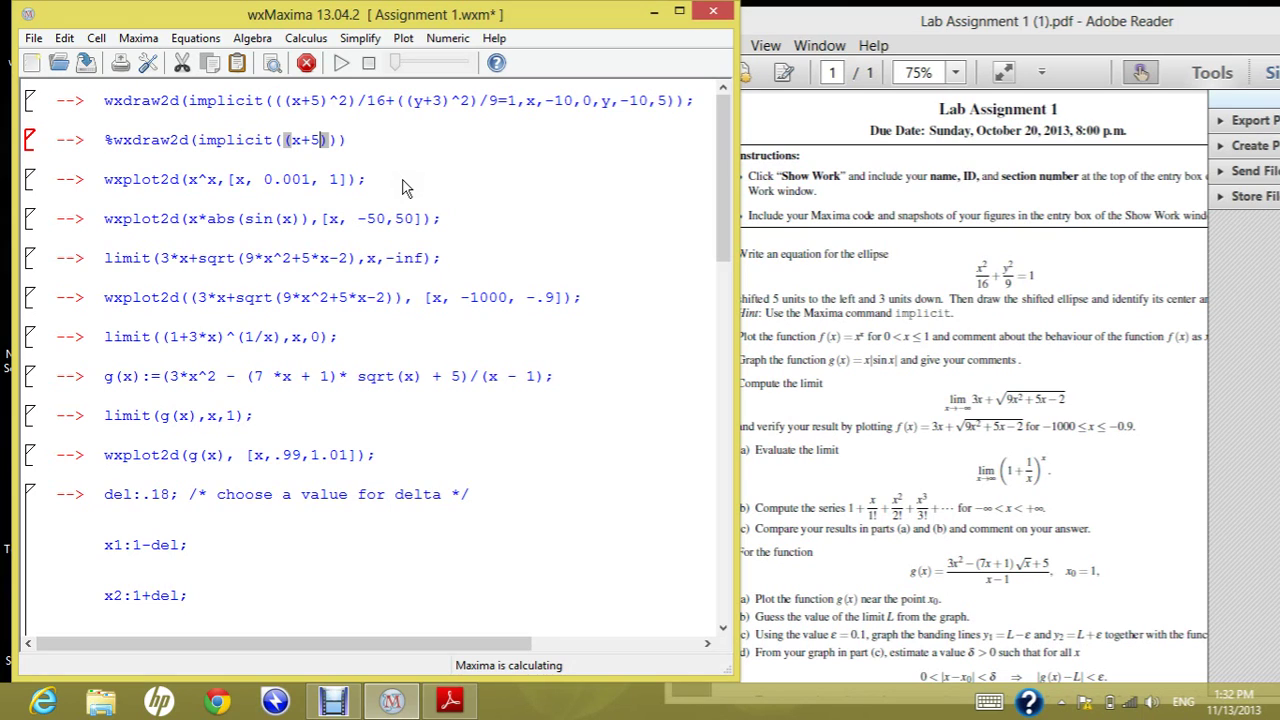
pyautogui.write('^')
pyautogui.press('BackSpace')
pyautogui.write('^2)/1')
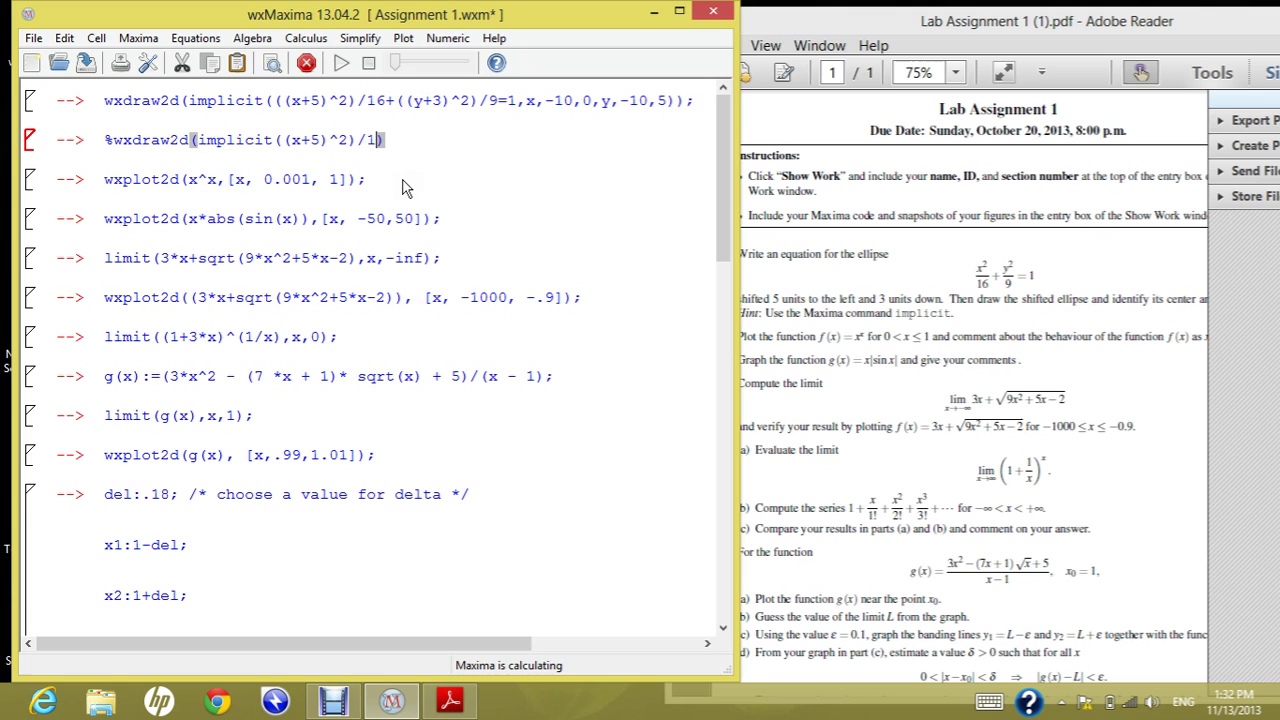
pyautogui.write('6+((')
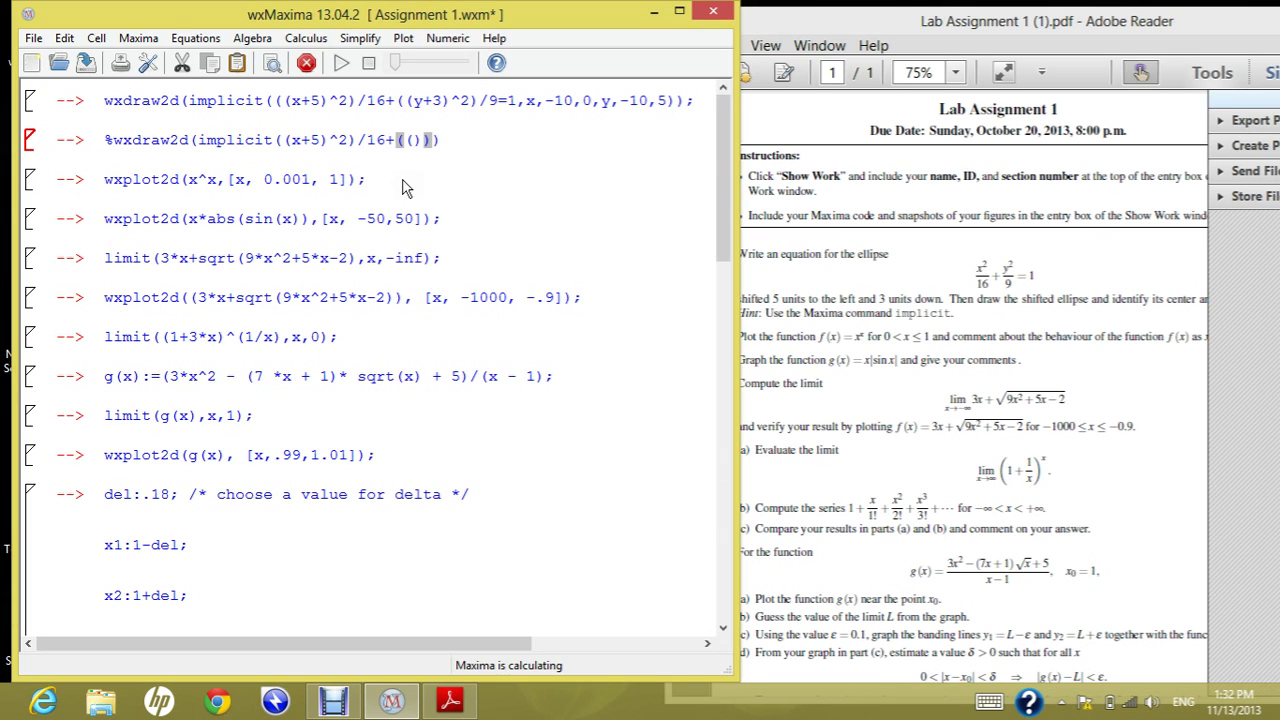
pyautogui.write('y')
pyautogui.write('3')
pyautogui.press('Left')
pyautogui.write('+')
# Finish with ^2)/9=1 and ranges x from -10 to 0, y from -10 to 5
pyautogui.press('Right')
pyautogui.press('Right')
pyautogui.press('Left')
pyautogui.write('^2')
pyautogui.press('Right')
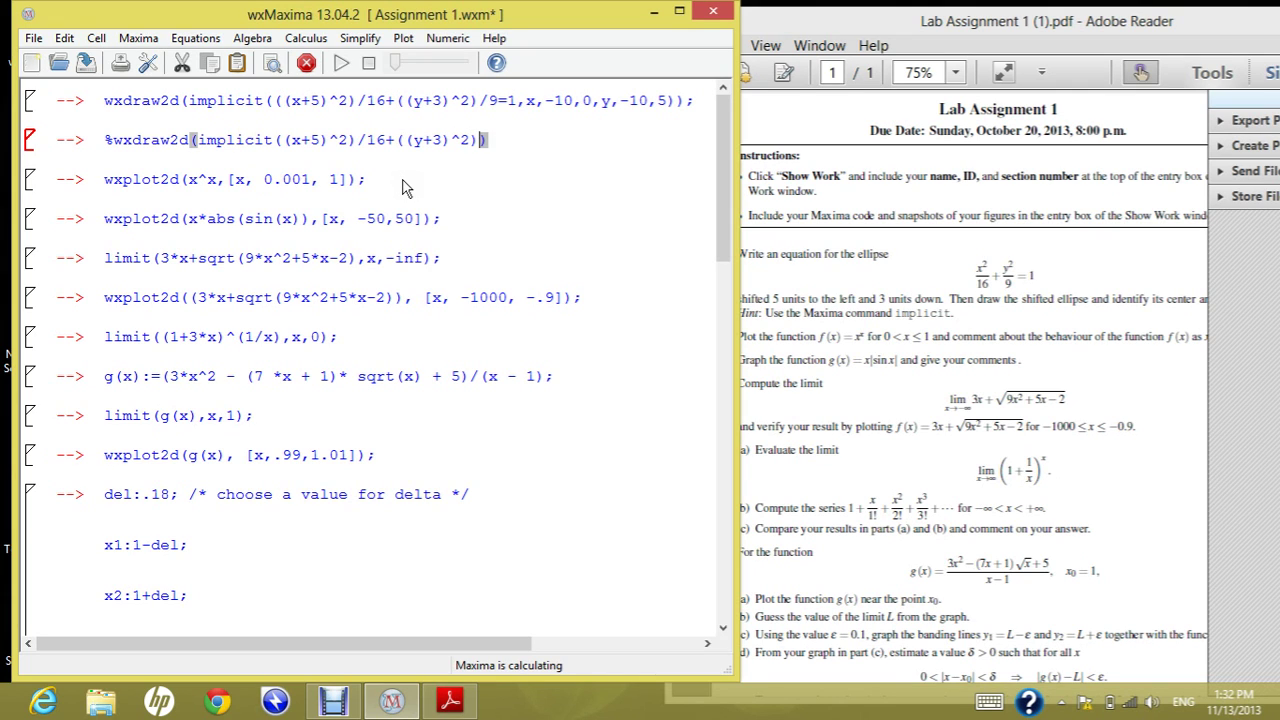
pyautogui.write('/9=1')
pyautogui.write(',x,-10,0,y,')
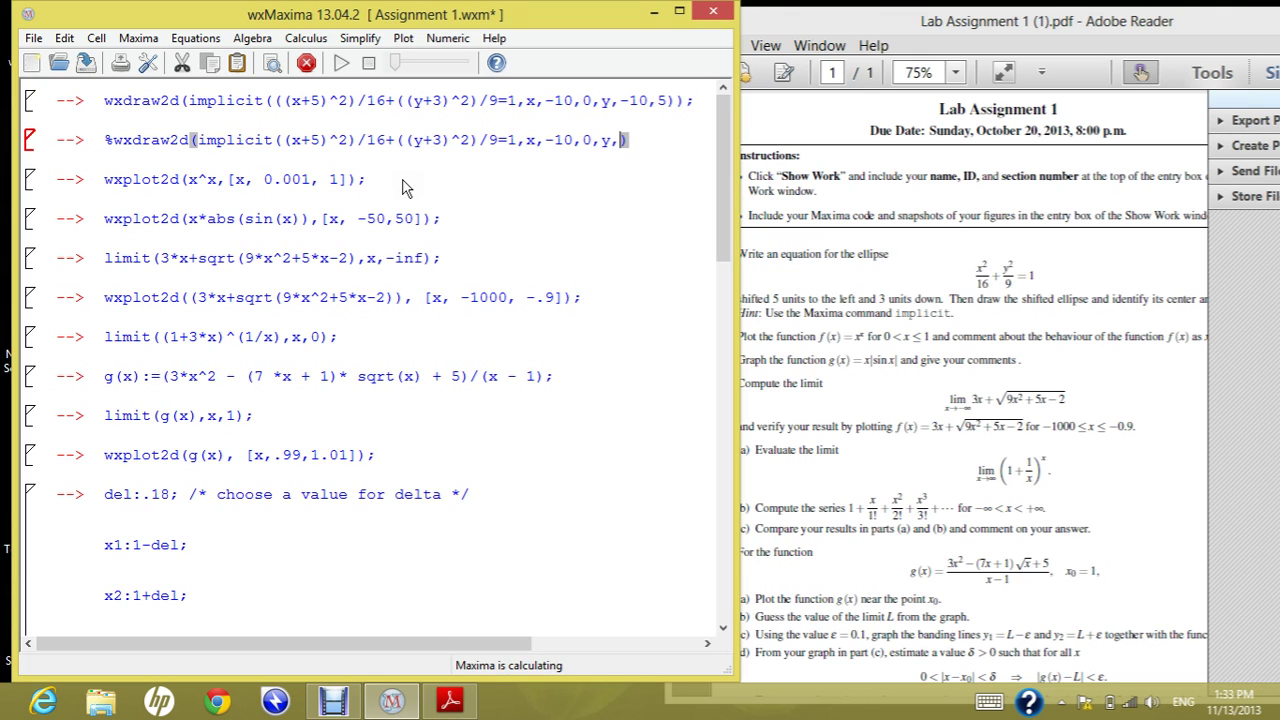
pyautogui.write('-10,5')
# End the ellipse command with ';', add an extra '(' before (x+5), and re-evaluate it
pyautogui.press('End')
pyautogui.write(';')
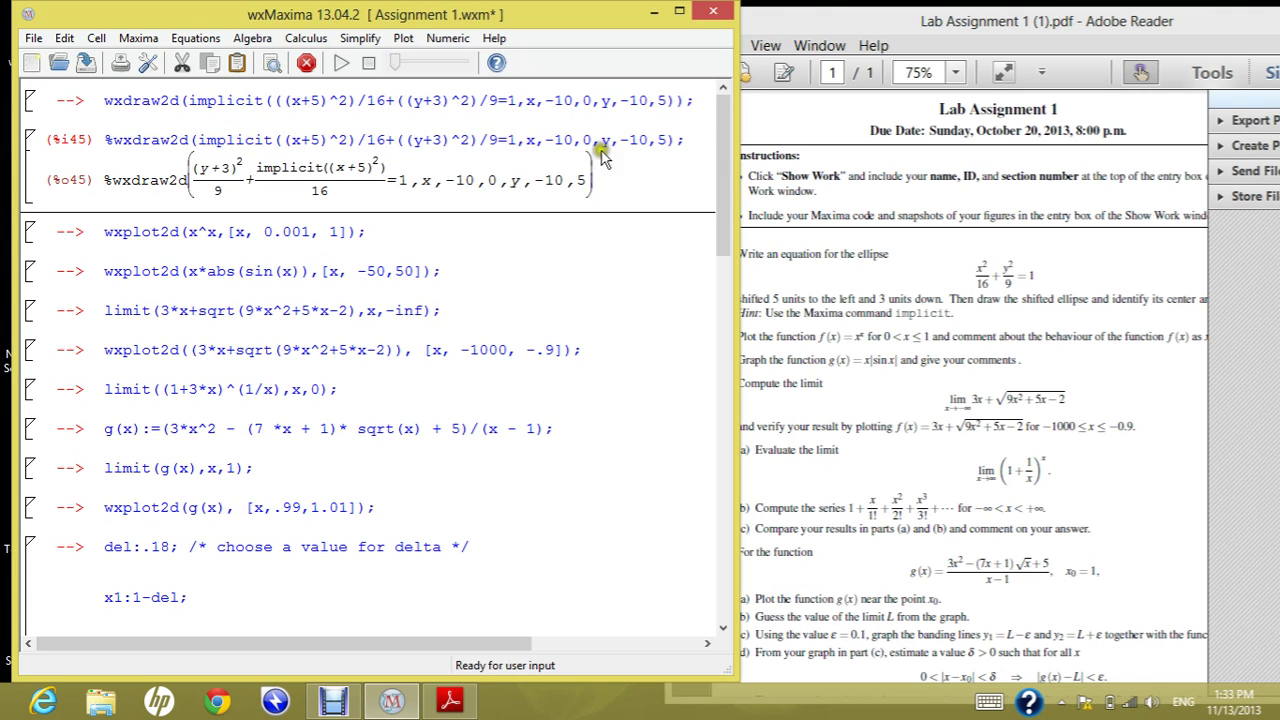
pyautogui.click(693, 100)
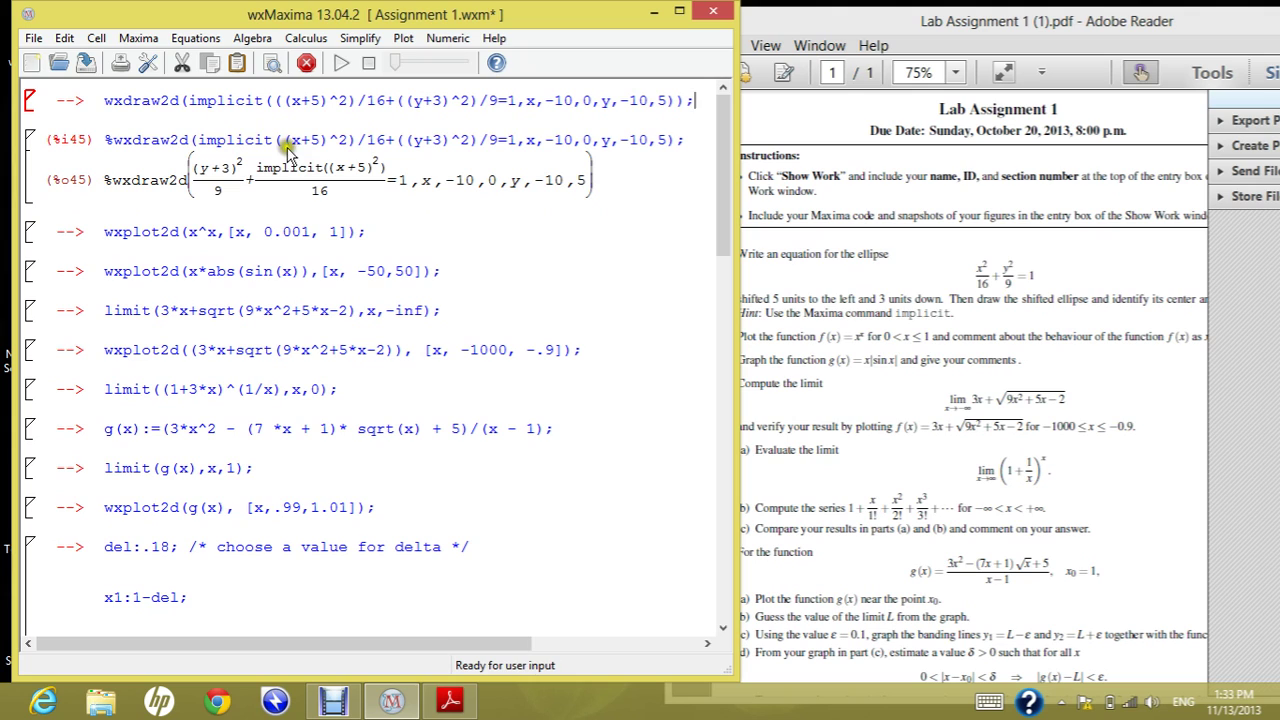
pyautogui.click(283, 141)
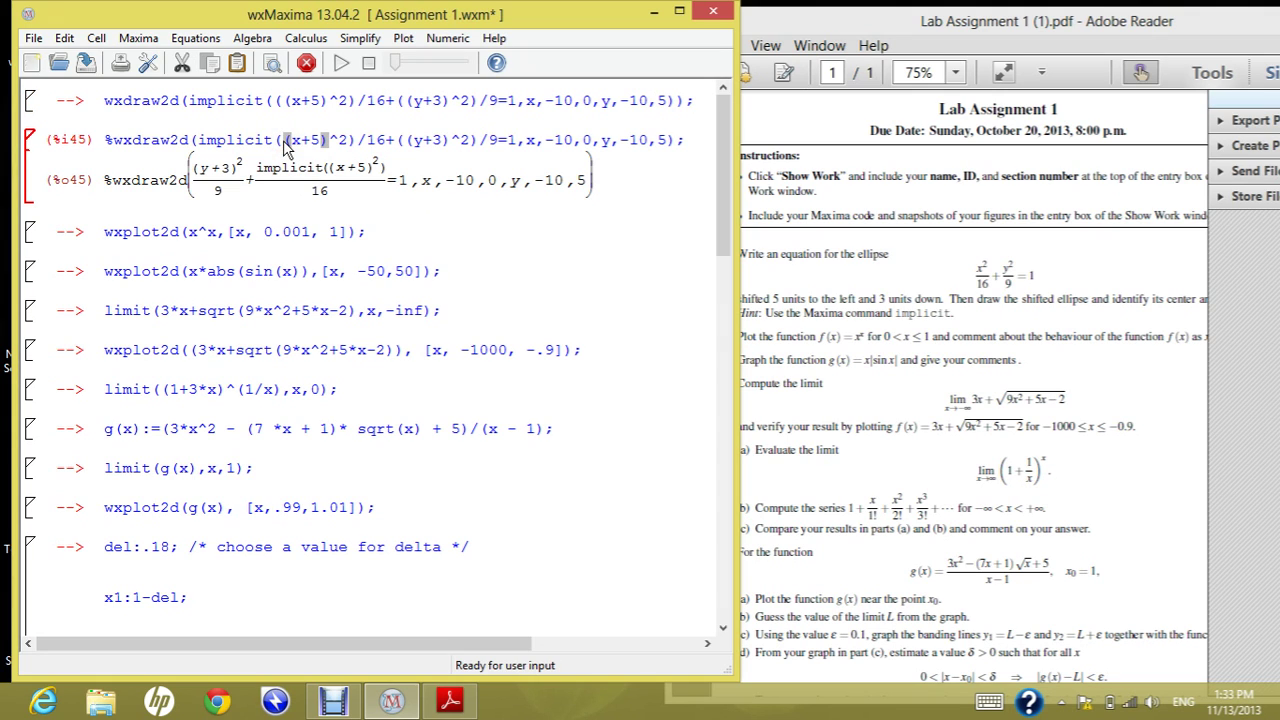
pyautogui.write('(')
pyautogui.press('Left')
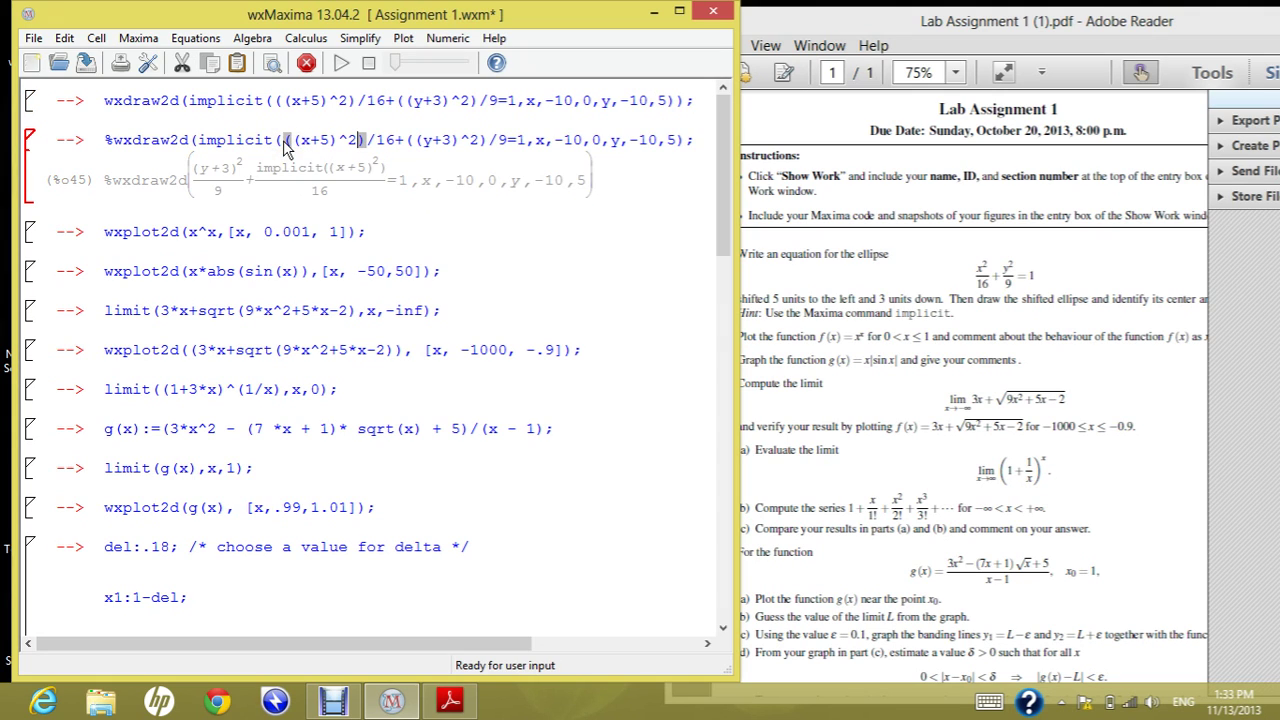
pyautogui.press('Right')
pyautogui.press('Right')
pyautogui.press('Right')
pyautogui.press('Right')
pyautogui.press('Right')
pyautogui.hotkey('shift', 'Return')
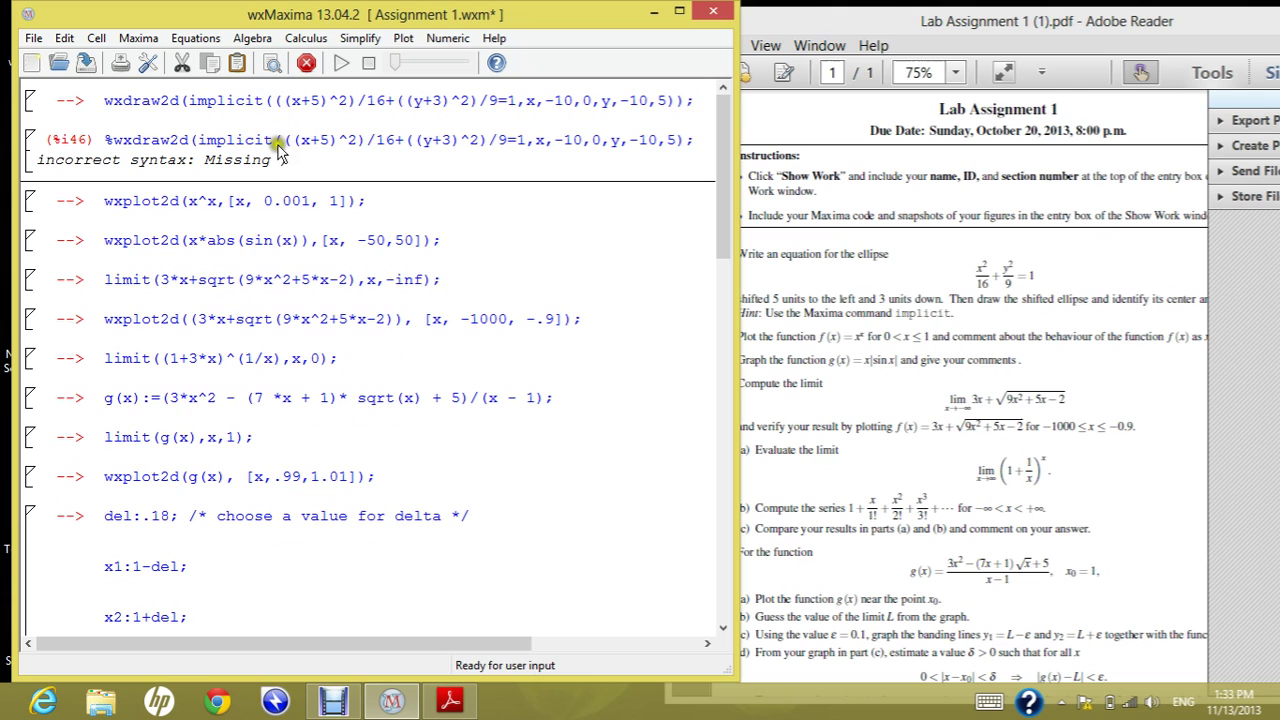
# Compare the parentheses with the original command, add the missing ')' at the end, and evaluate
pyautogui.click(299, 143)
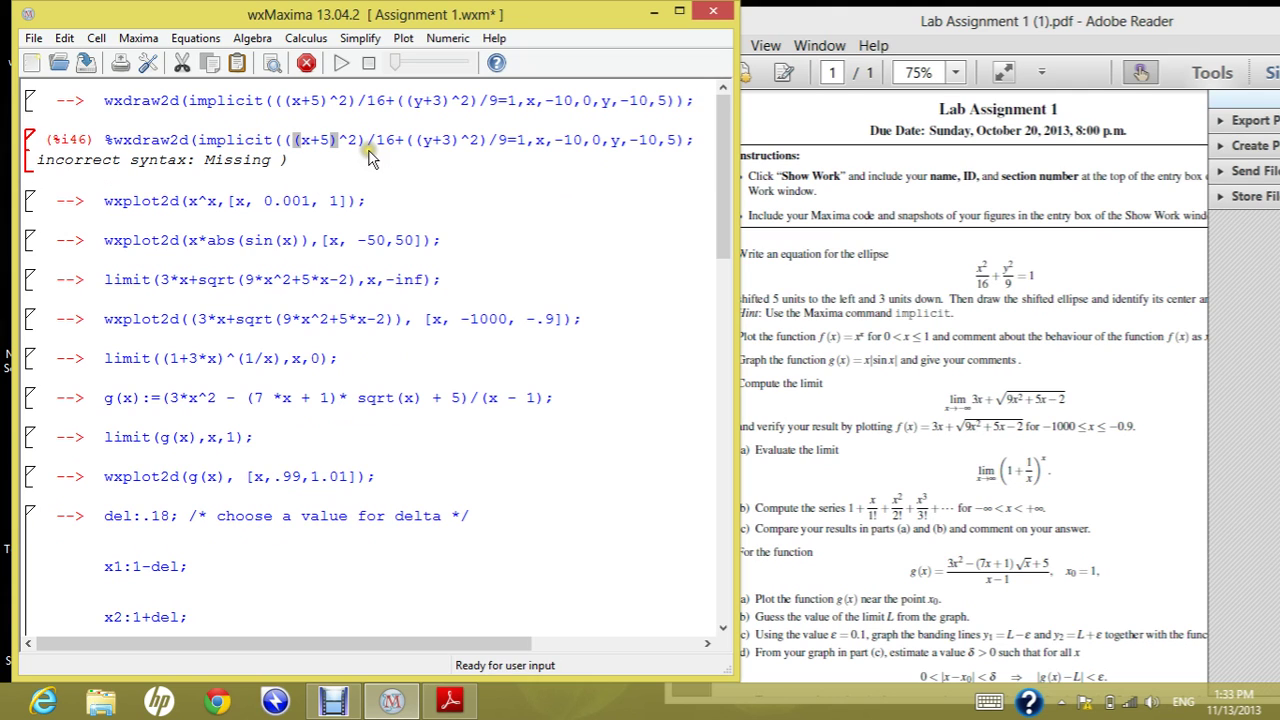
pyautogui.click(286, 141)
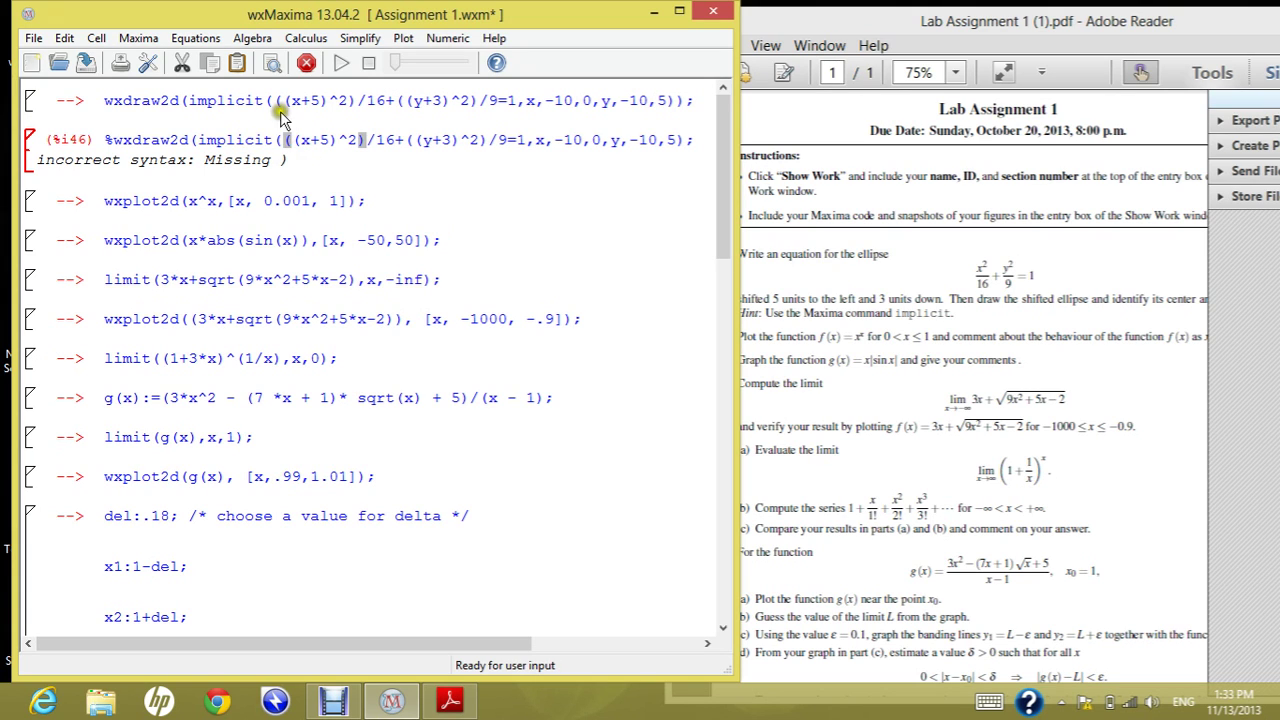
pyautogui.click(281, 102)
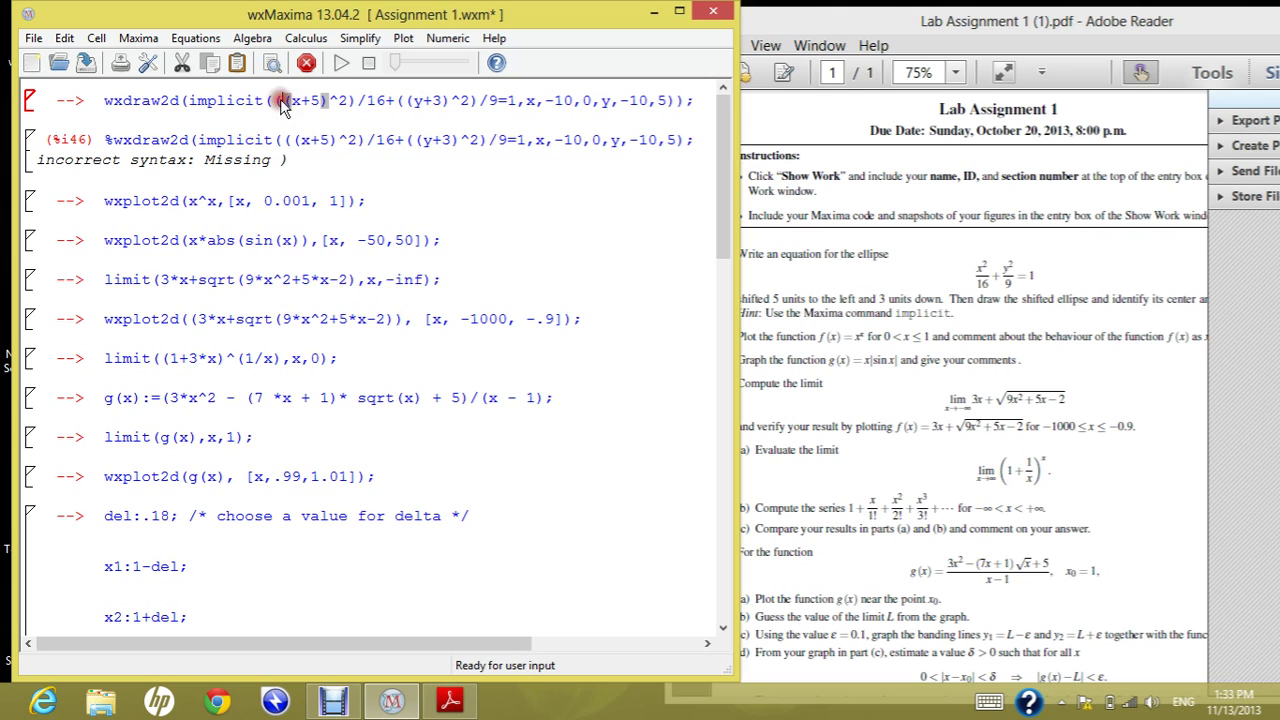
pyautogui.click(277, 107)
pyautogui.click(278, 107)
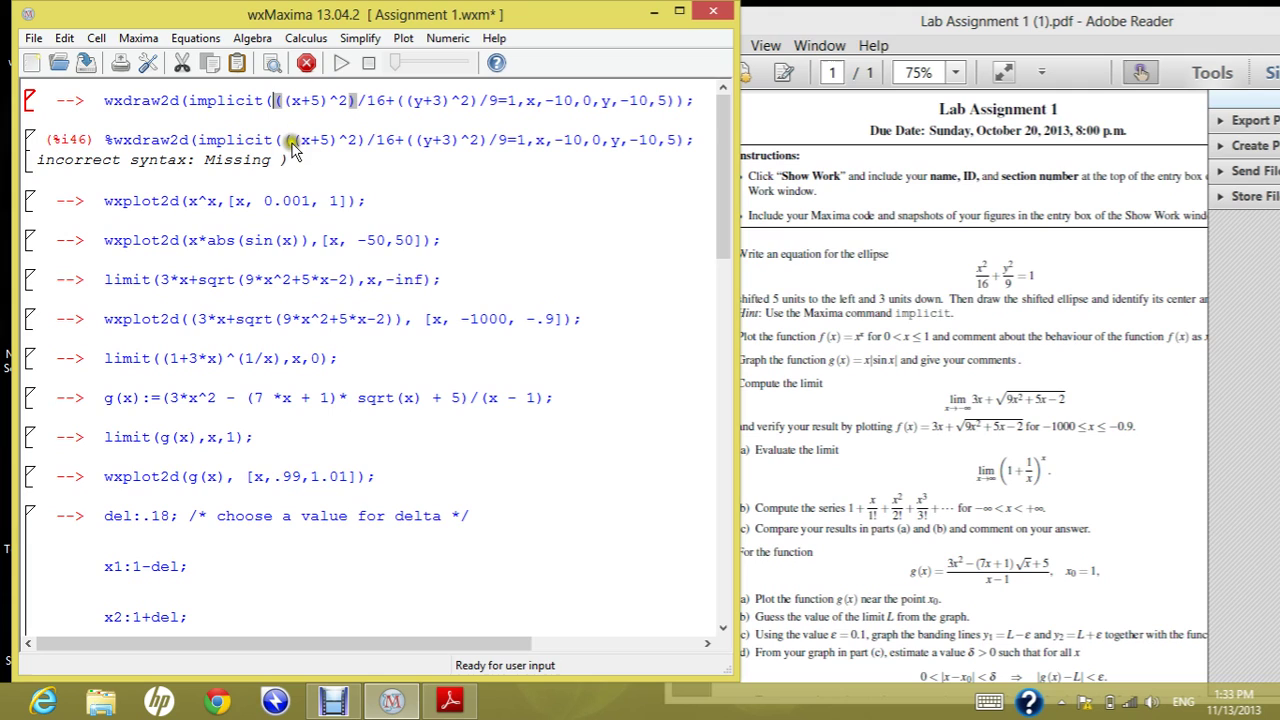
pyautogui.click(284, 140)
pyautogui.click(282, 140)
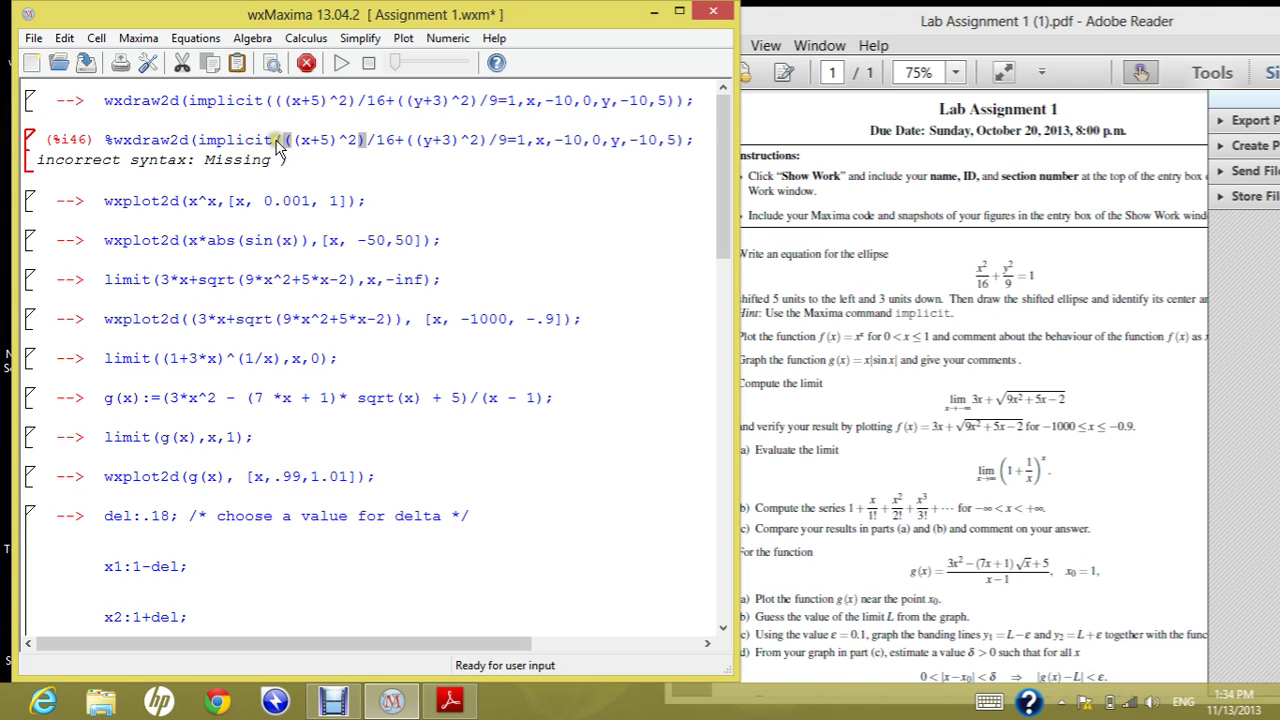
pyautogui.click(681, 139)
pyautogui.click(192, 141)
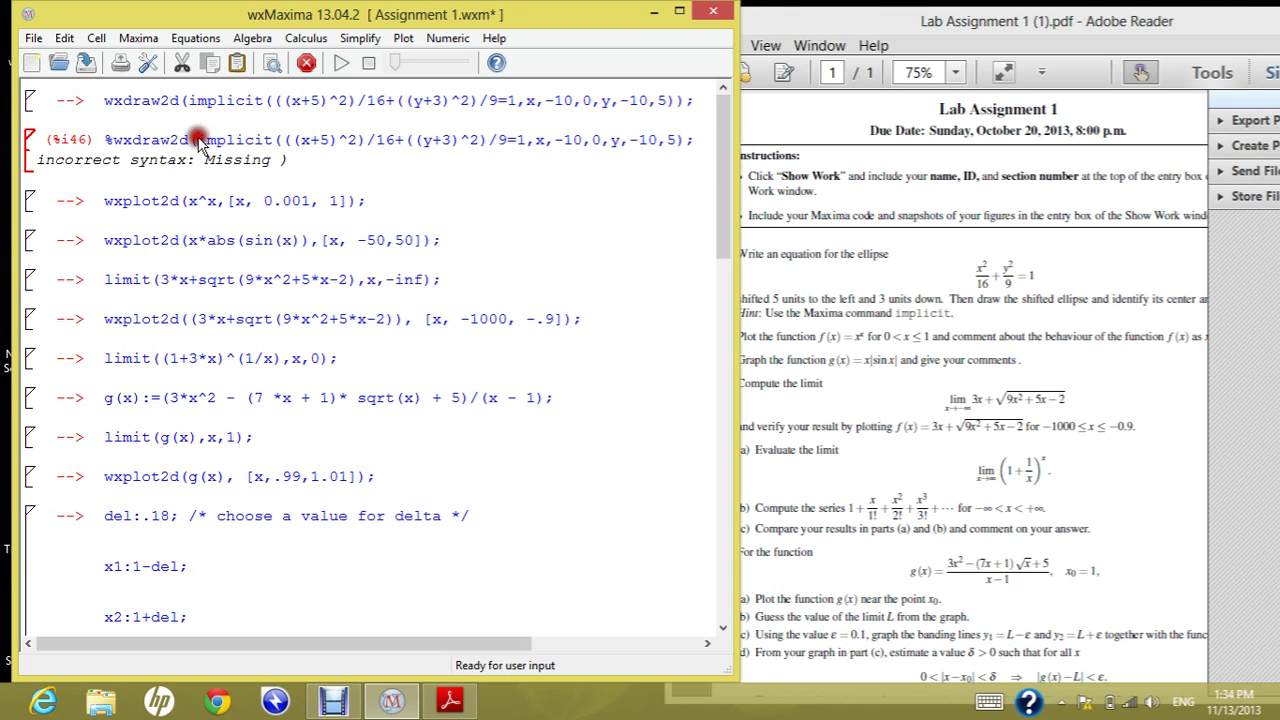
pyautogui.click(686, 141)
pyautogui.click(683, 141)
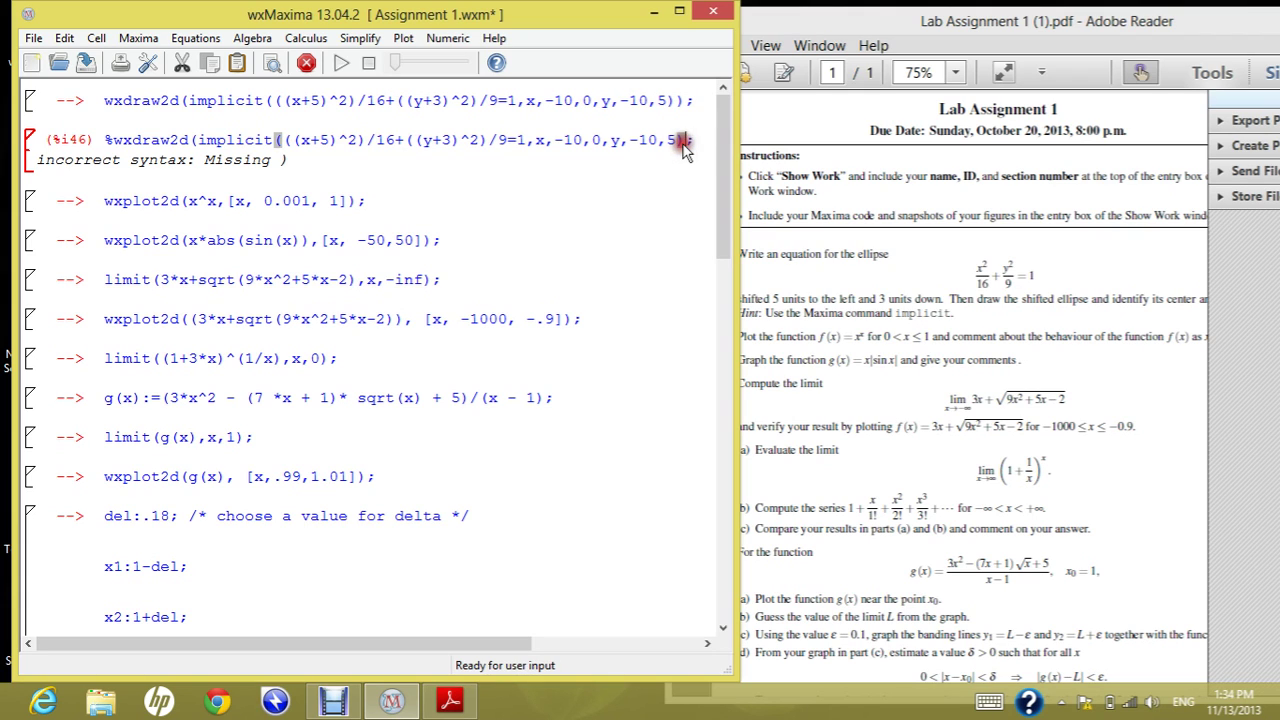
pyautogui.write(')')
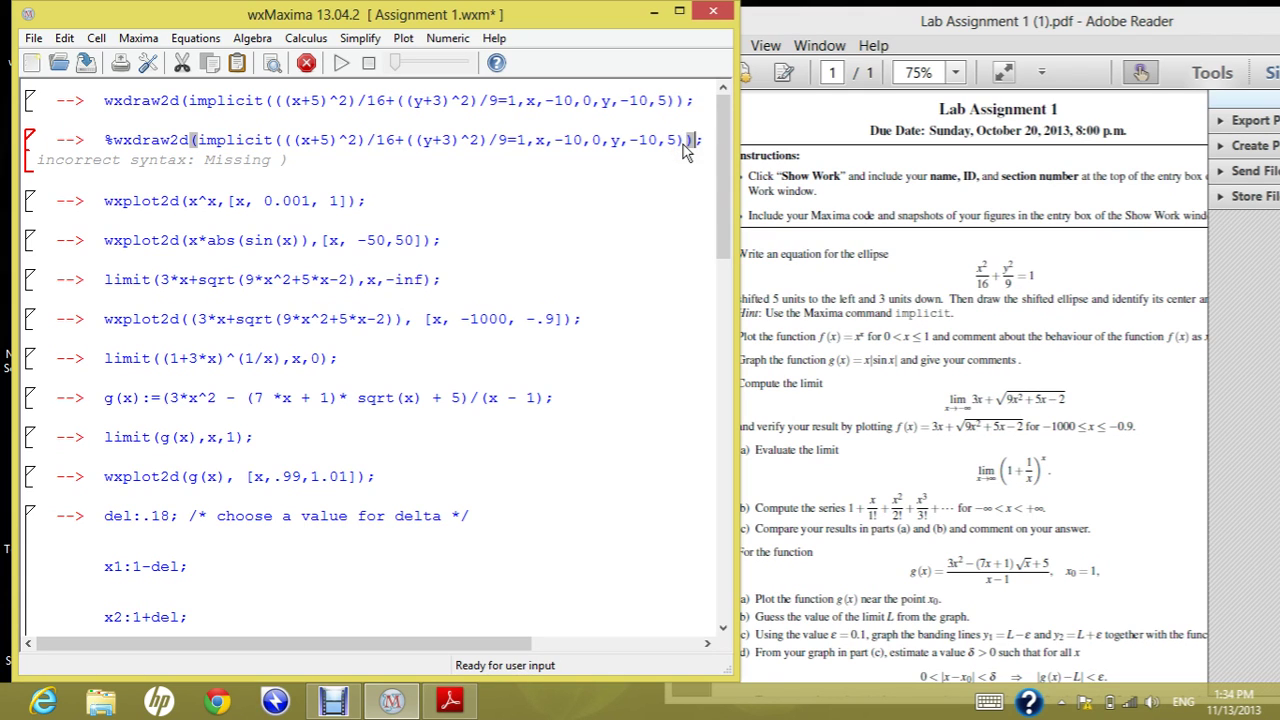
pyautogui.hotkey('shift', 'Return')
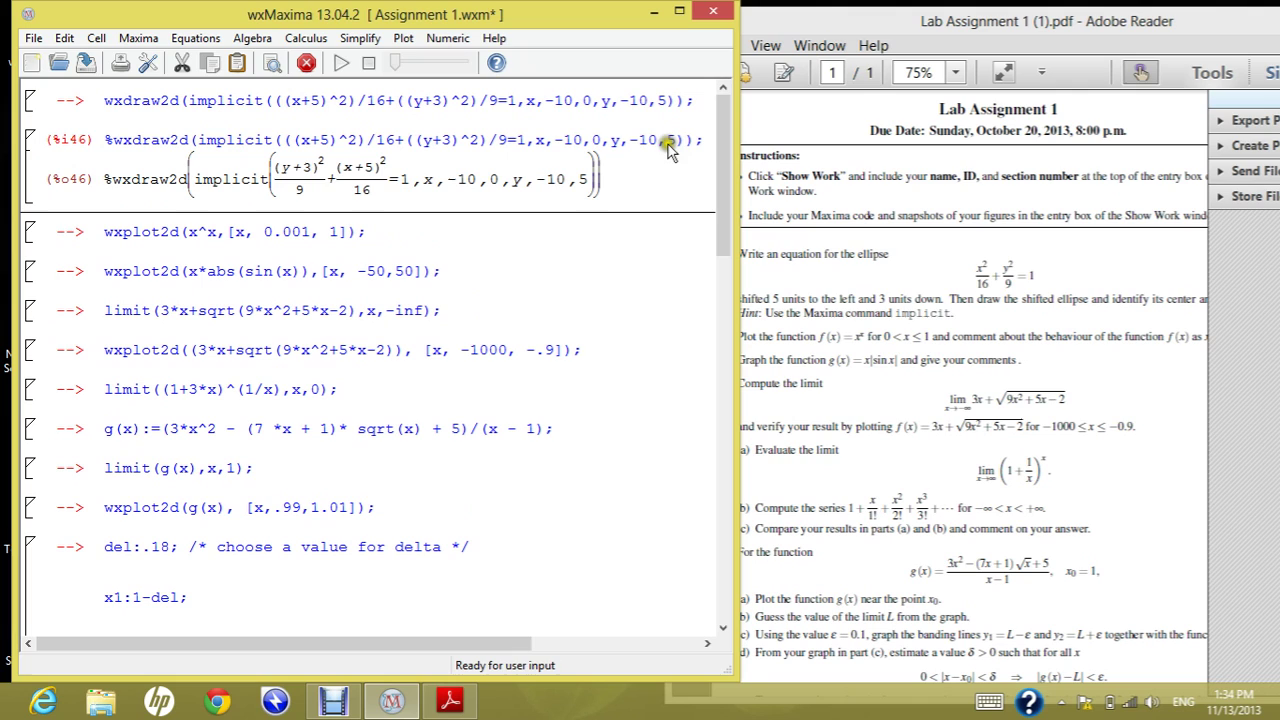
# Remove the leading % from the ellipse command and run it to draw the ellipse
pyautogui.click(688, 141)
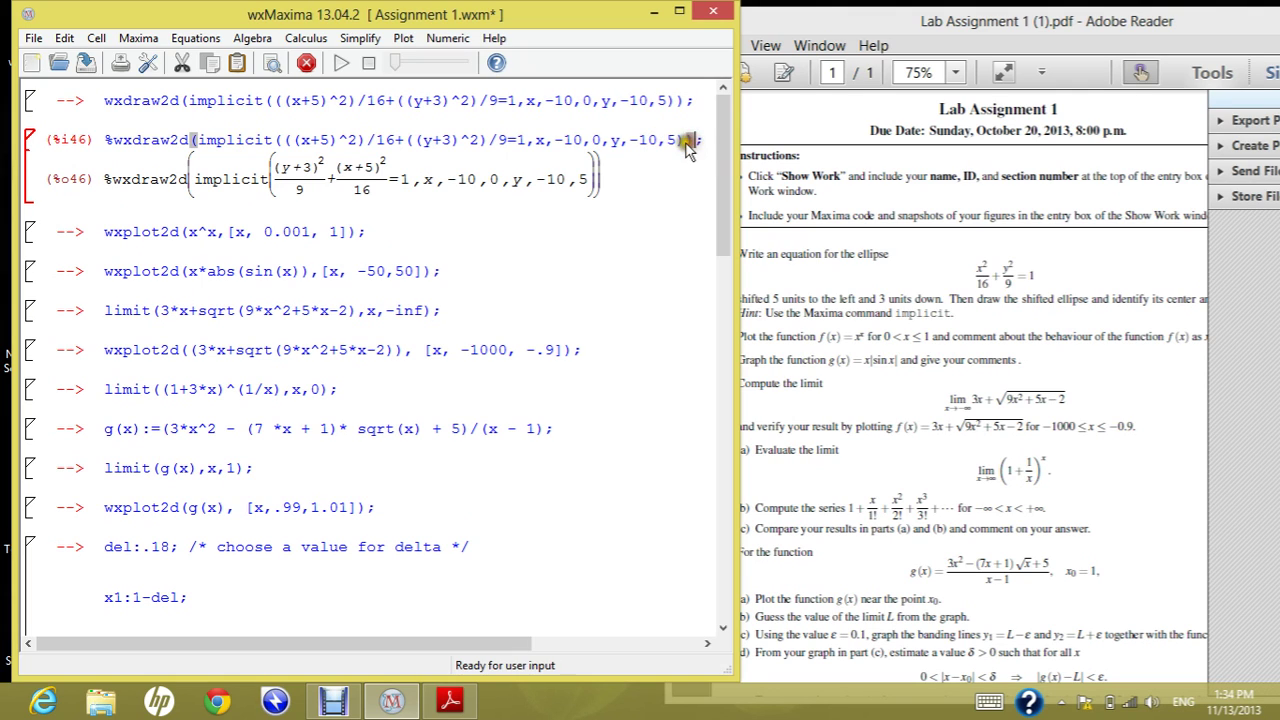
pyautogui.click(678, 140)
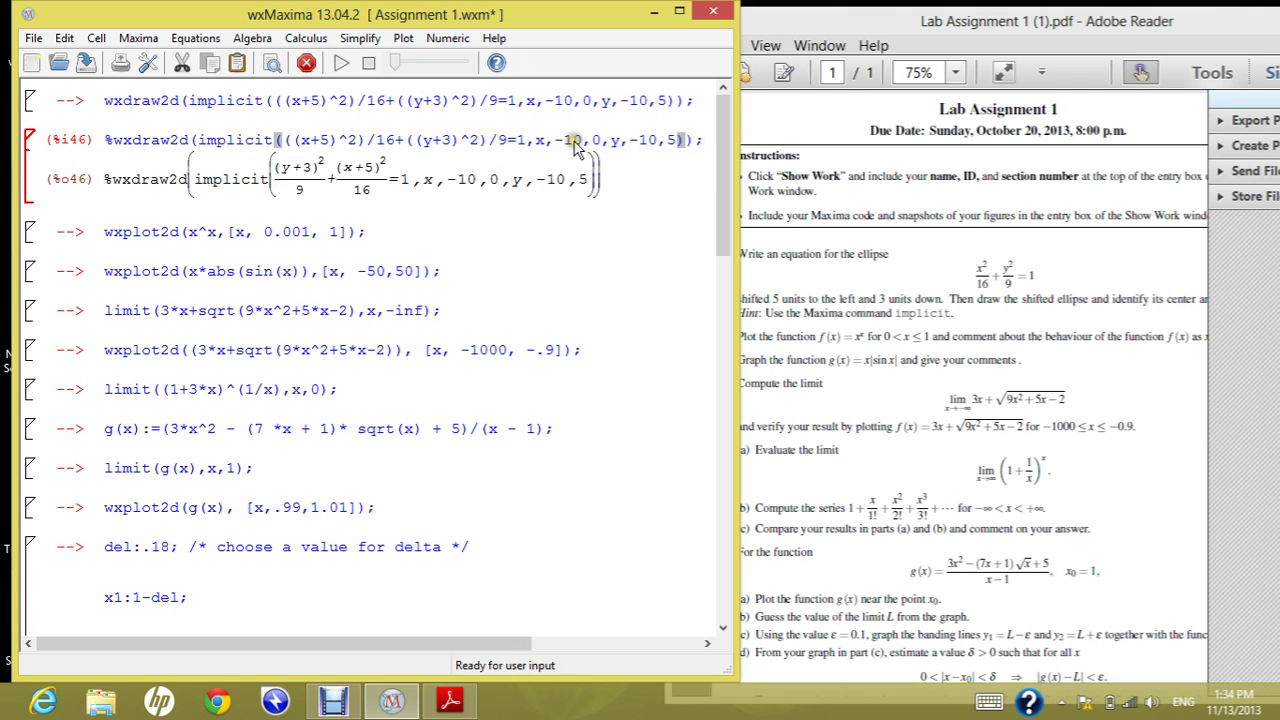
pyautogui.click(482, 142)
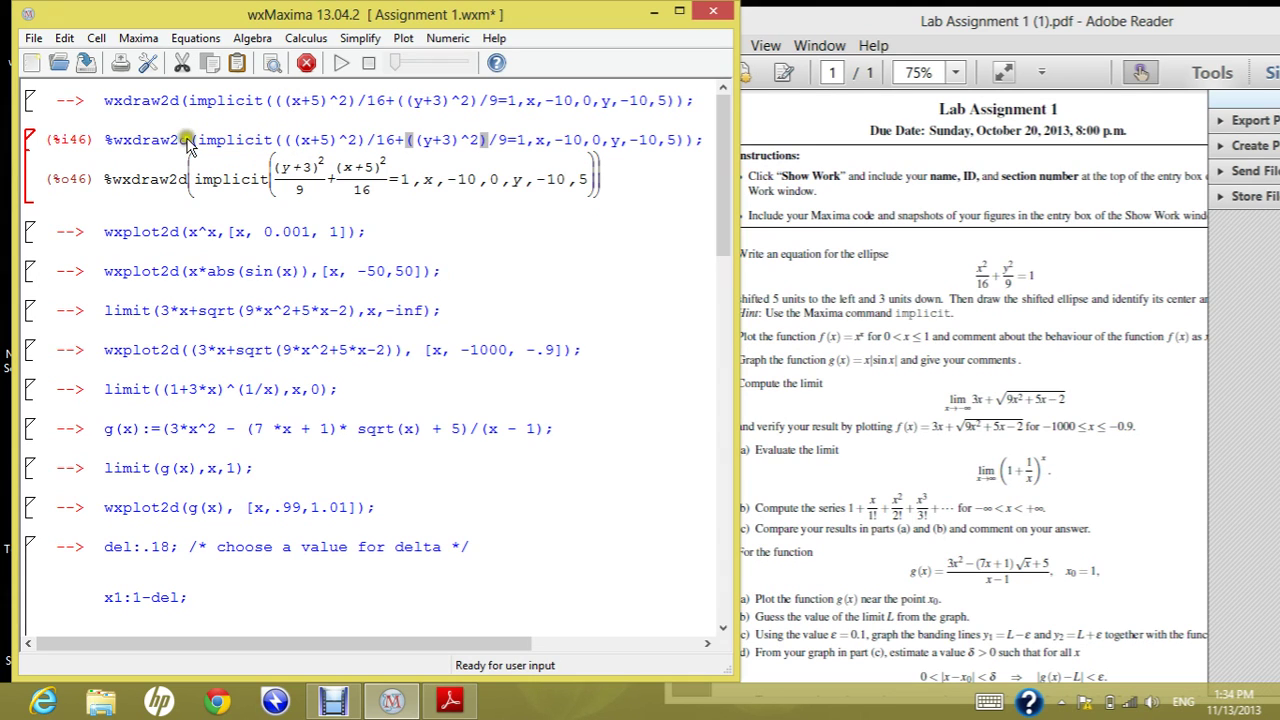
pyautogui.click(704, 146)
pyautogui.hotkey('shift', 'Return')
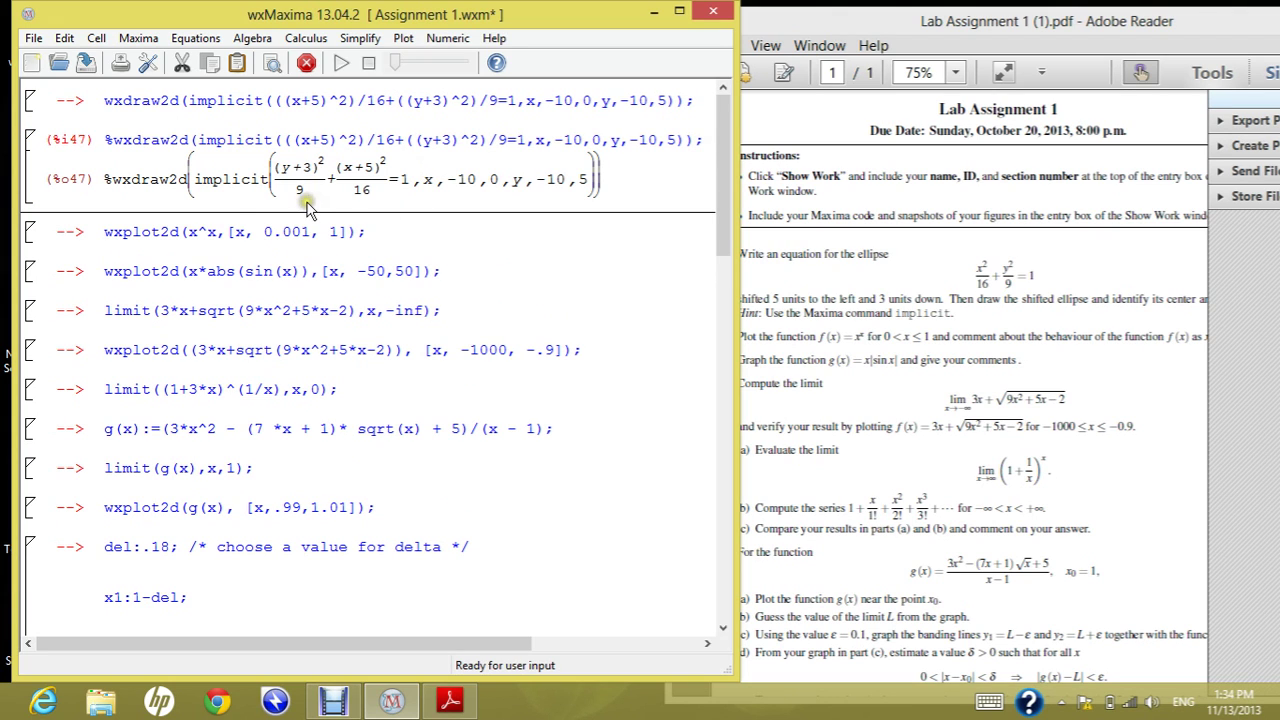
pyautogui.click(117, 146)
pyautogui.press('BackSpace')
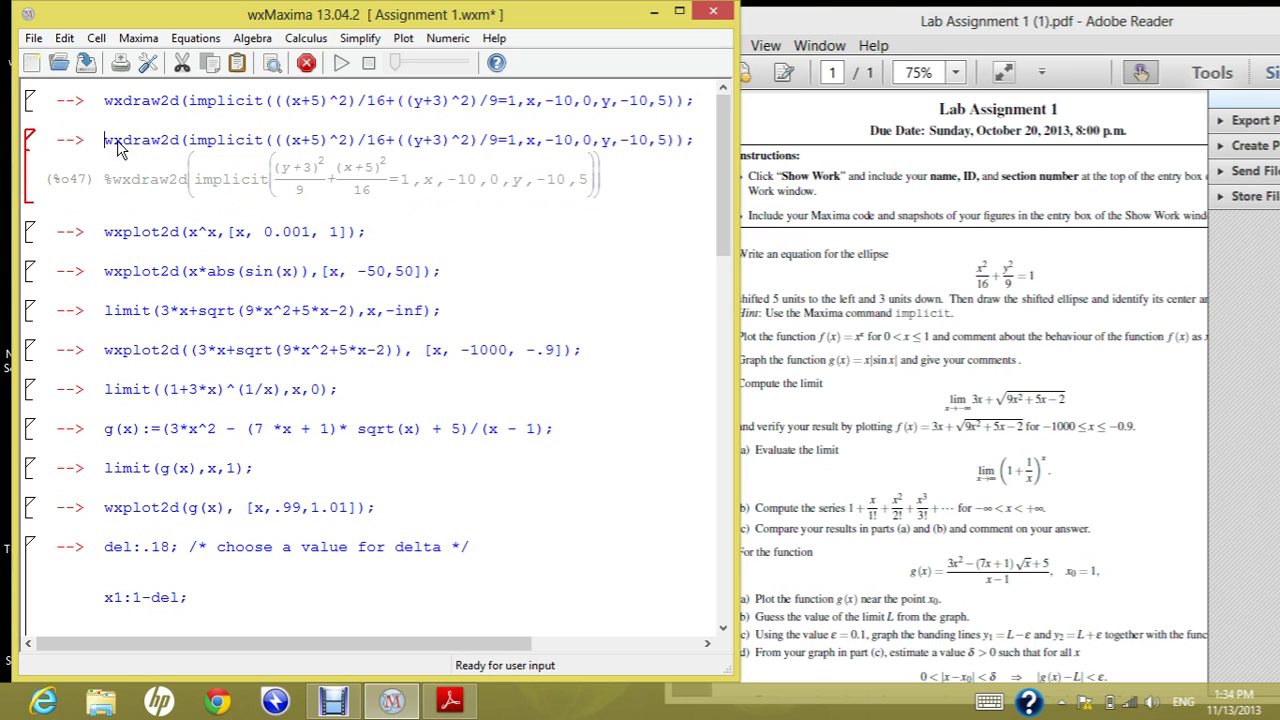
pyautogui.hotkey('shift', 'Return')
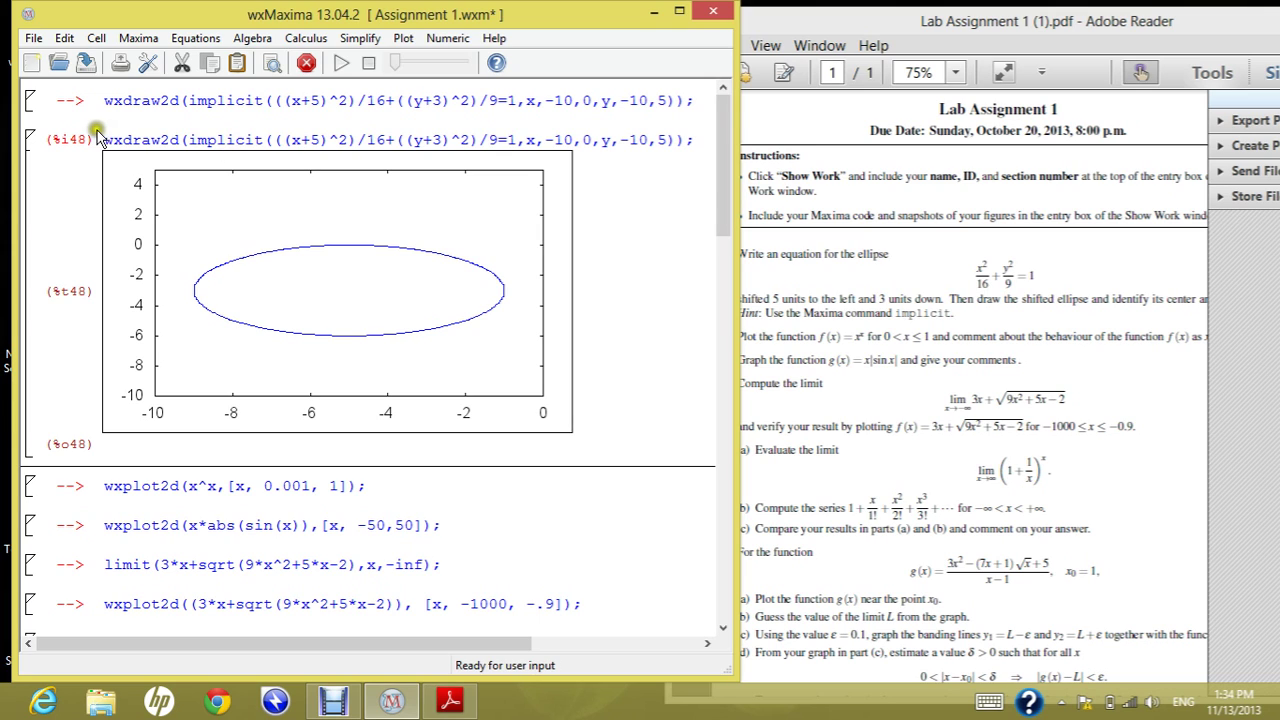
pyautogui.click(686, 146)
pyautogui.click(1086, 316)
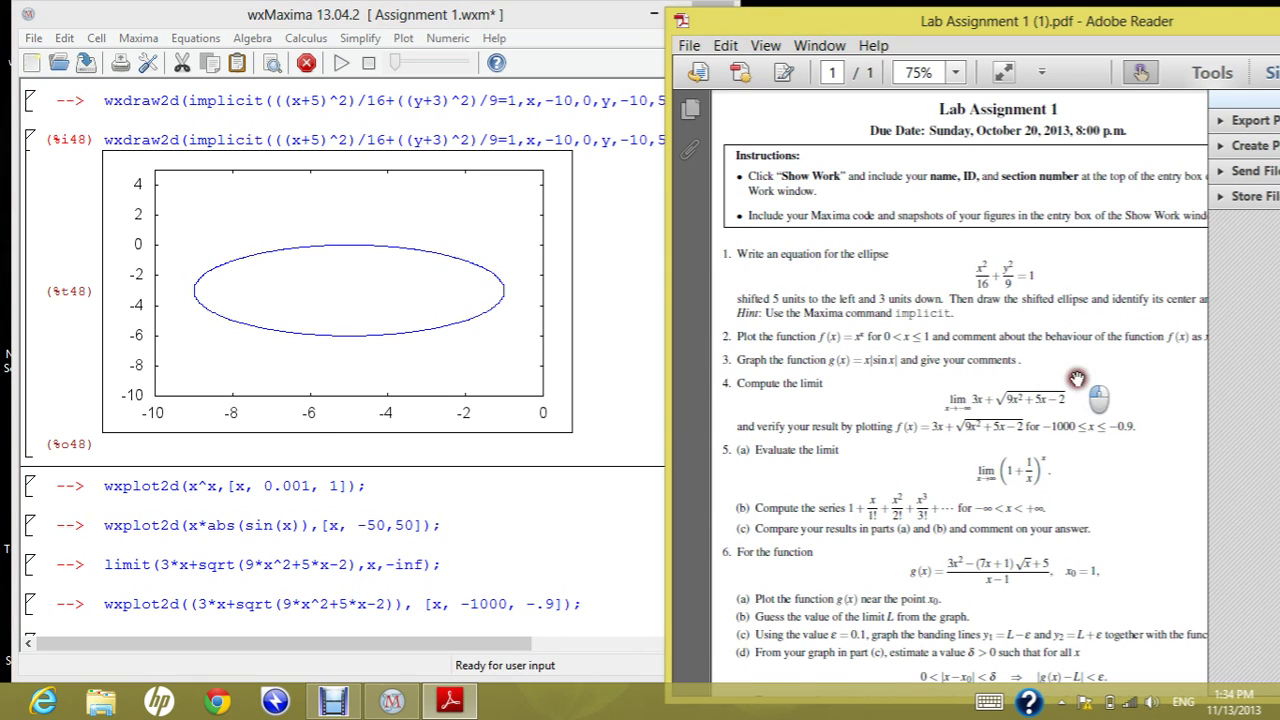
pyautogui.moveTo(1072, 380); pyautogui.dragTo(958, 378)
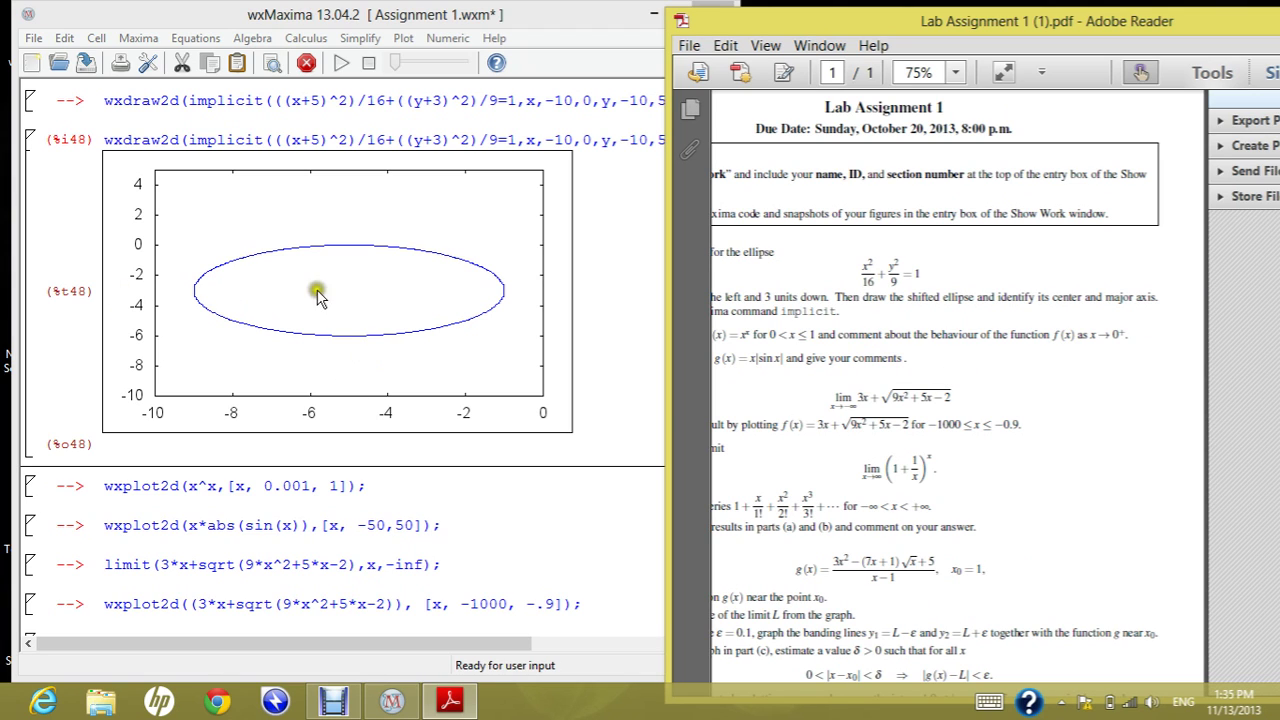
pyautogui.click(472, 246)
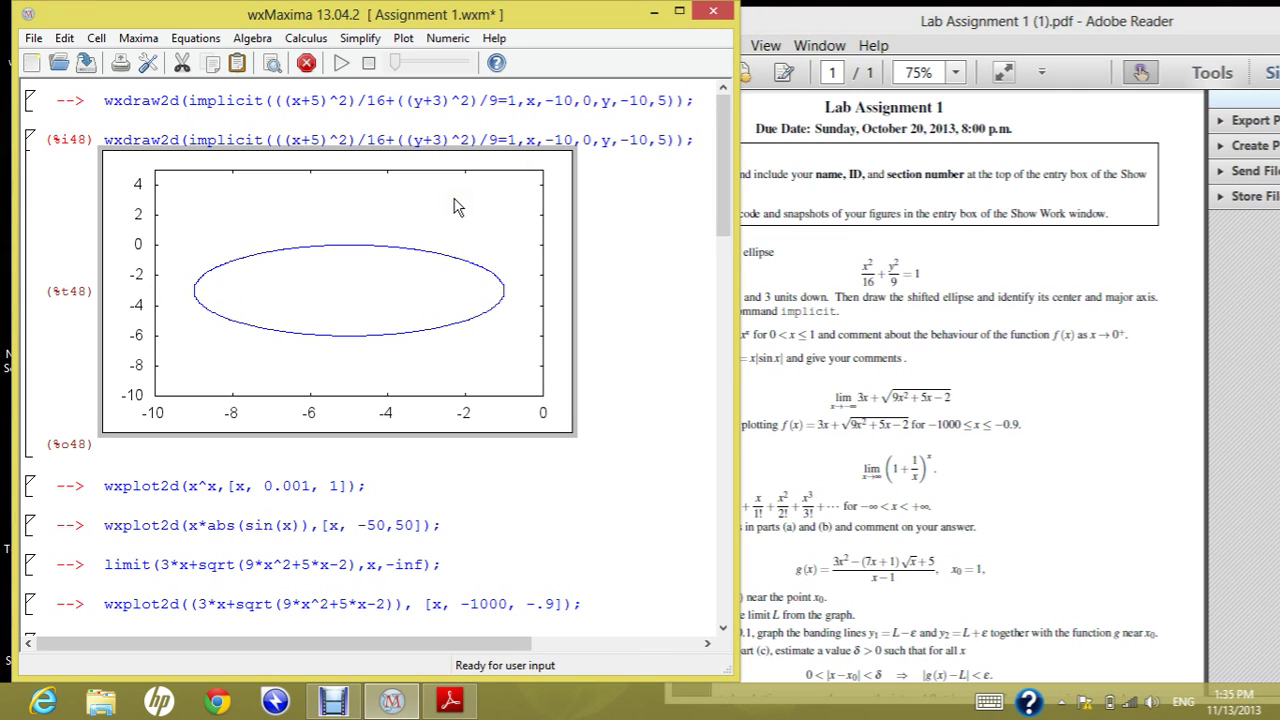
pyautogui.click(452, 205)
pyautogui.rightClick(442, 217)
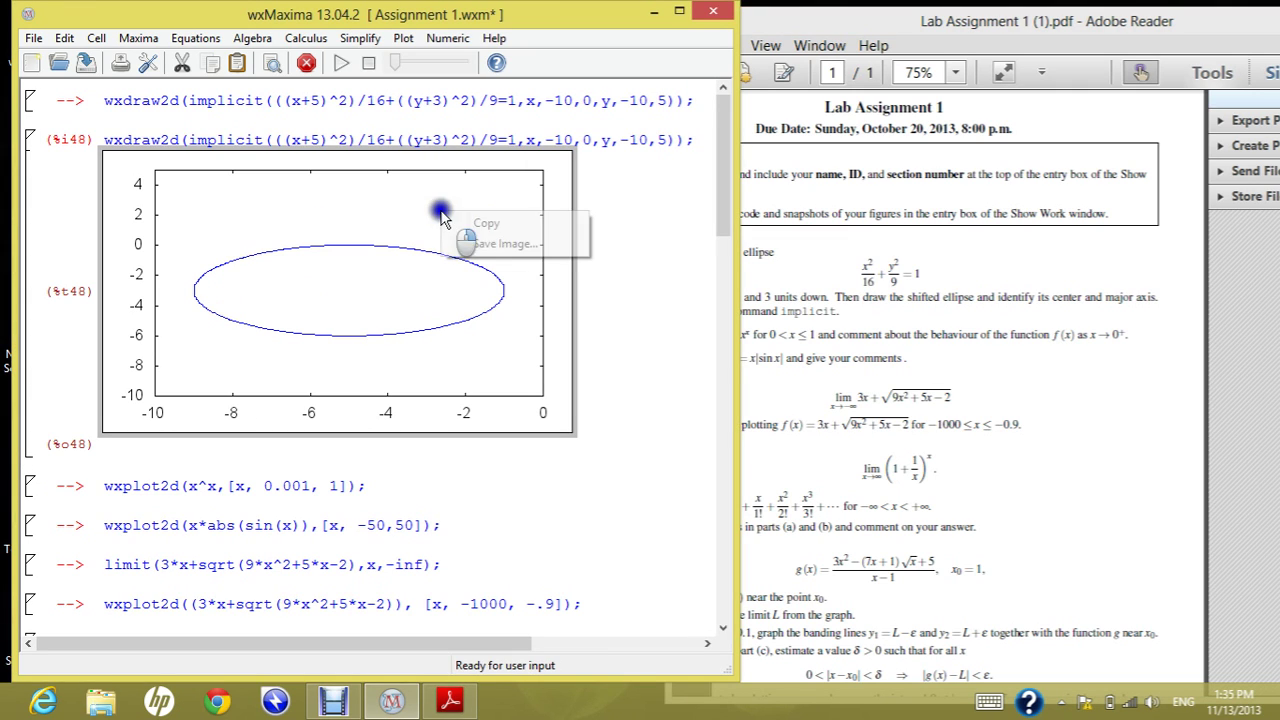
pyautogui.click(482, 225)
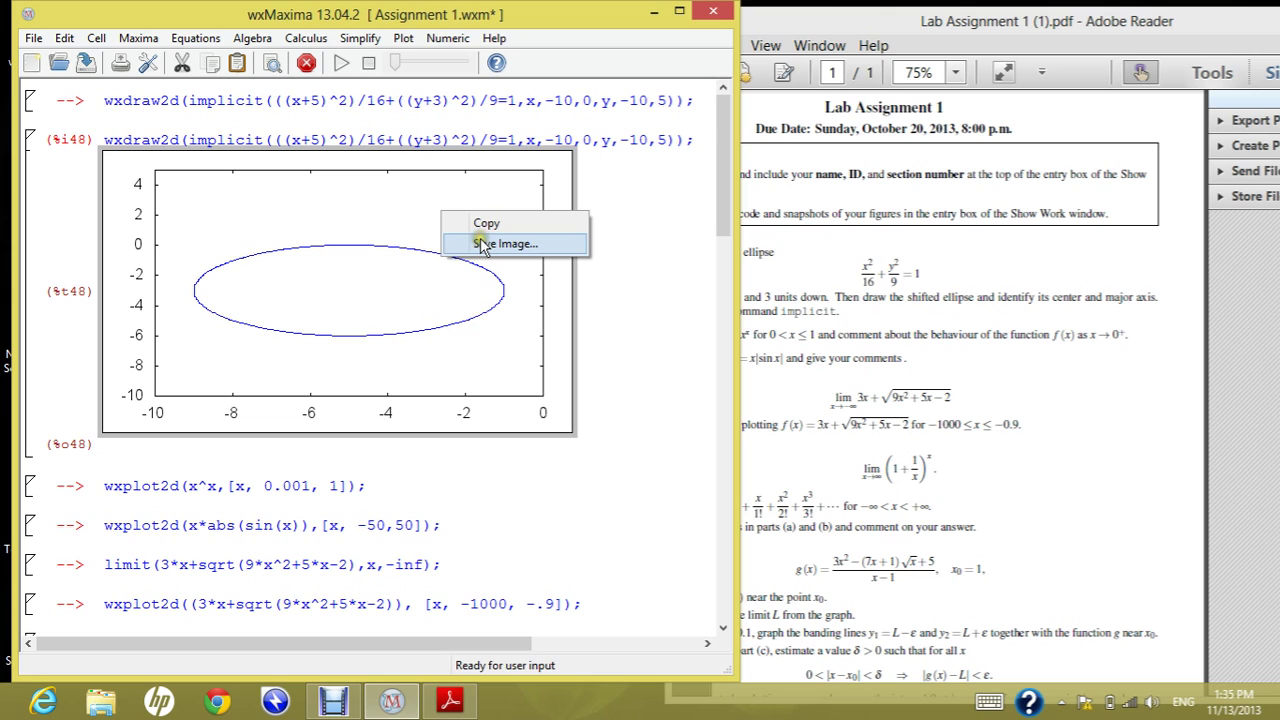
pyautogui.click(648, 310)
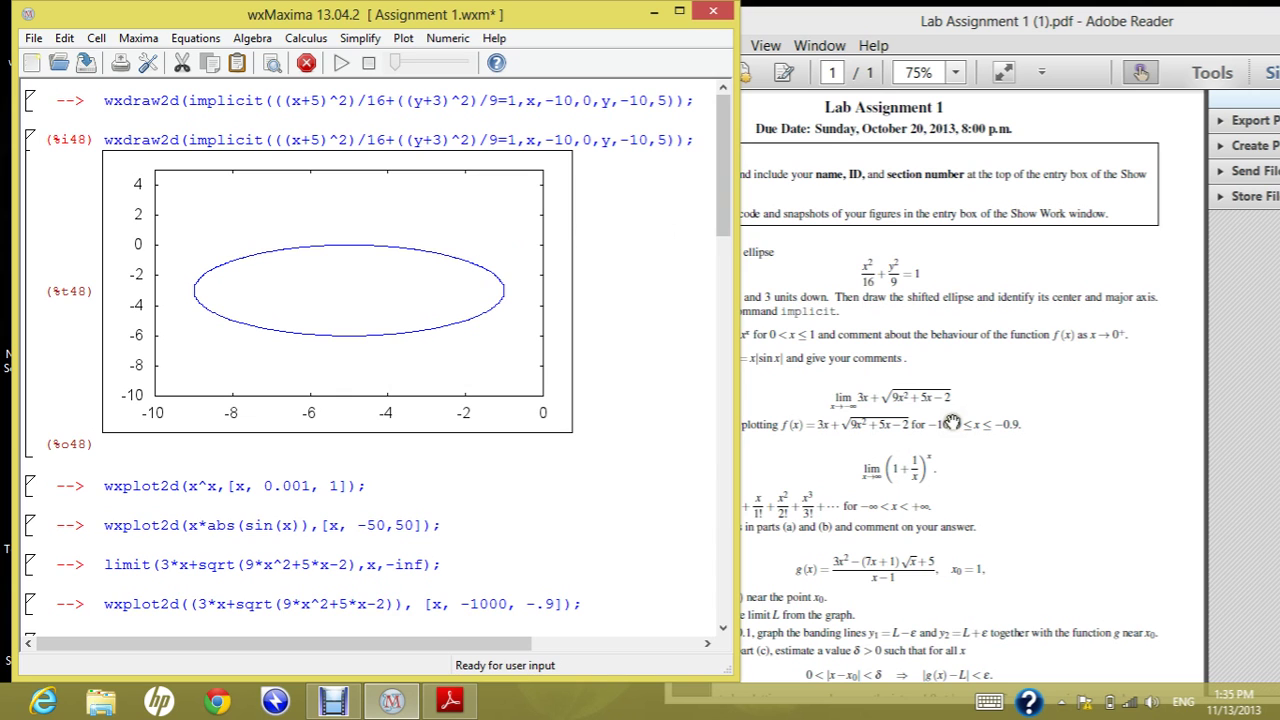
pyautogui.click(835, 354)
pyautogui.moveTo(835, 354); pyautogui.dragTo(966, 347)
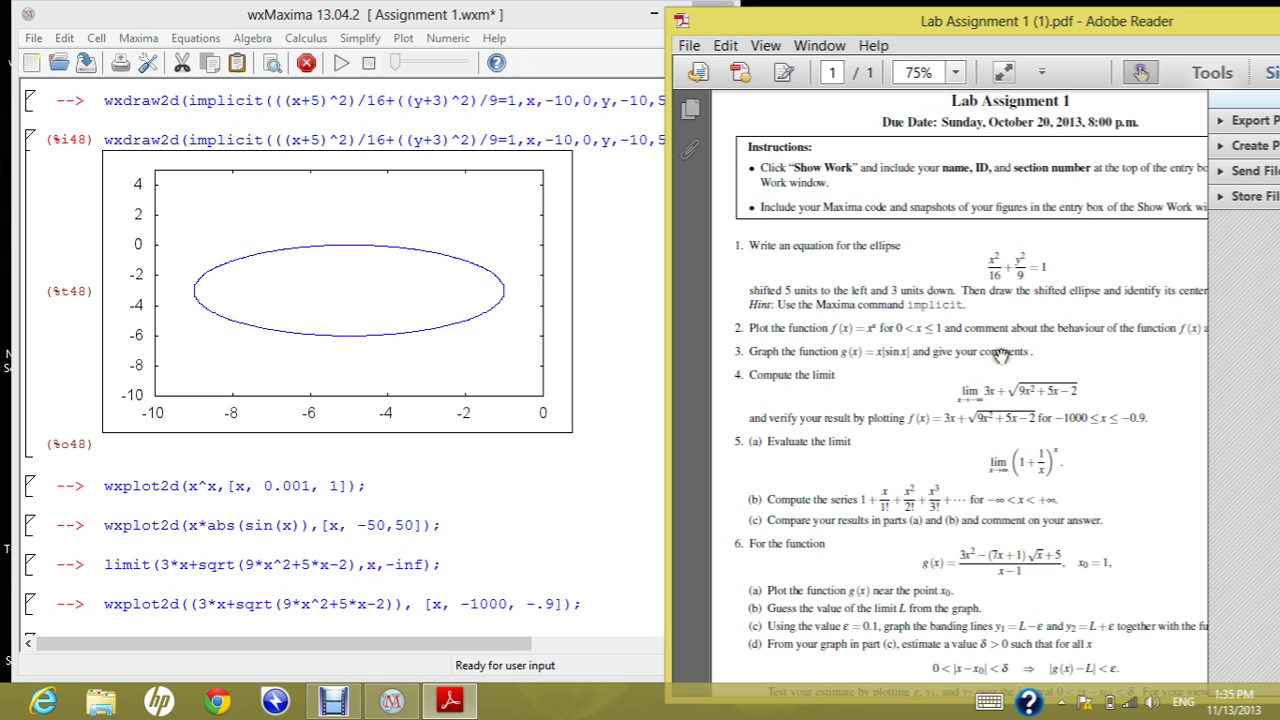
pyautogui.click(1067, 375)
pyautogui.moveTo(1067, 375); pyautogui.dragTo(976, 371)
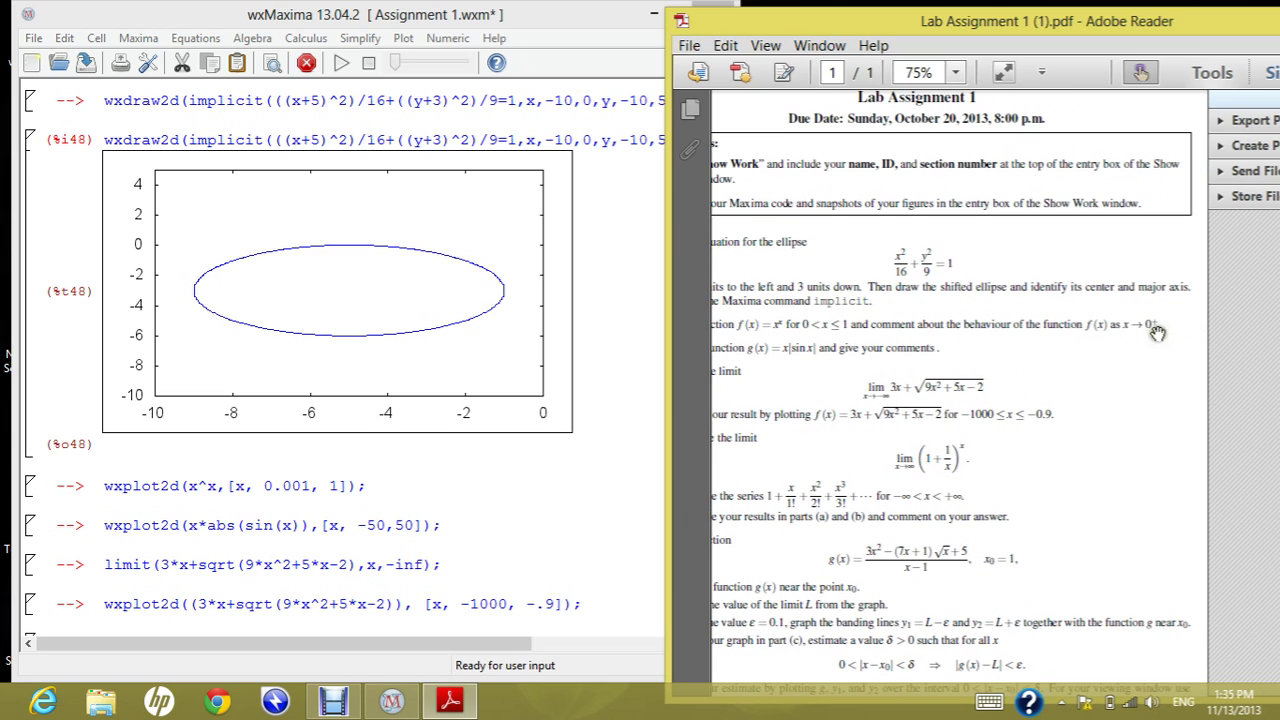
pyautogui.click(376, 486)
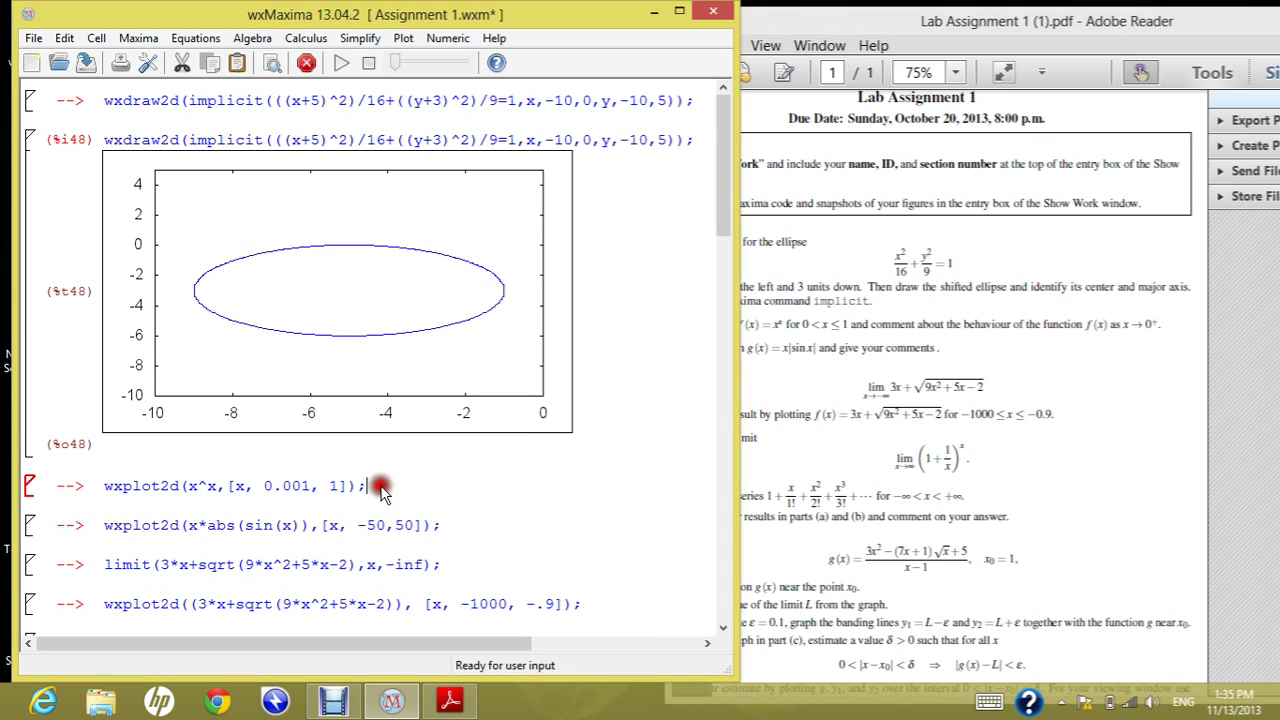
# Enter wxplot2d(x^x,[x,0.01,1]); in a new cell above the old x^x line and evaluate it
pyautogui.click(199, 466)
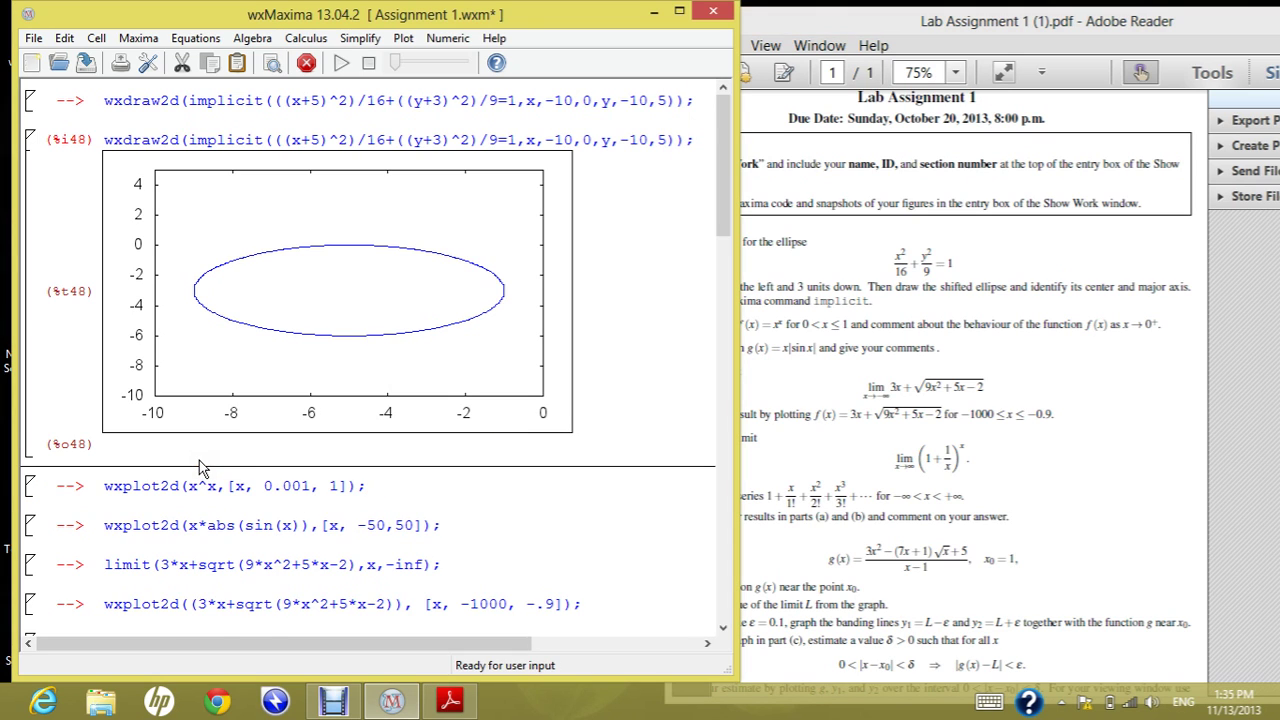
pyautogui.write('%')
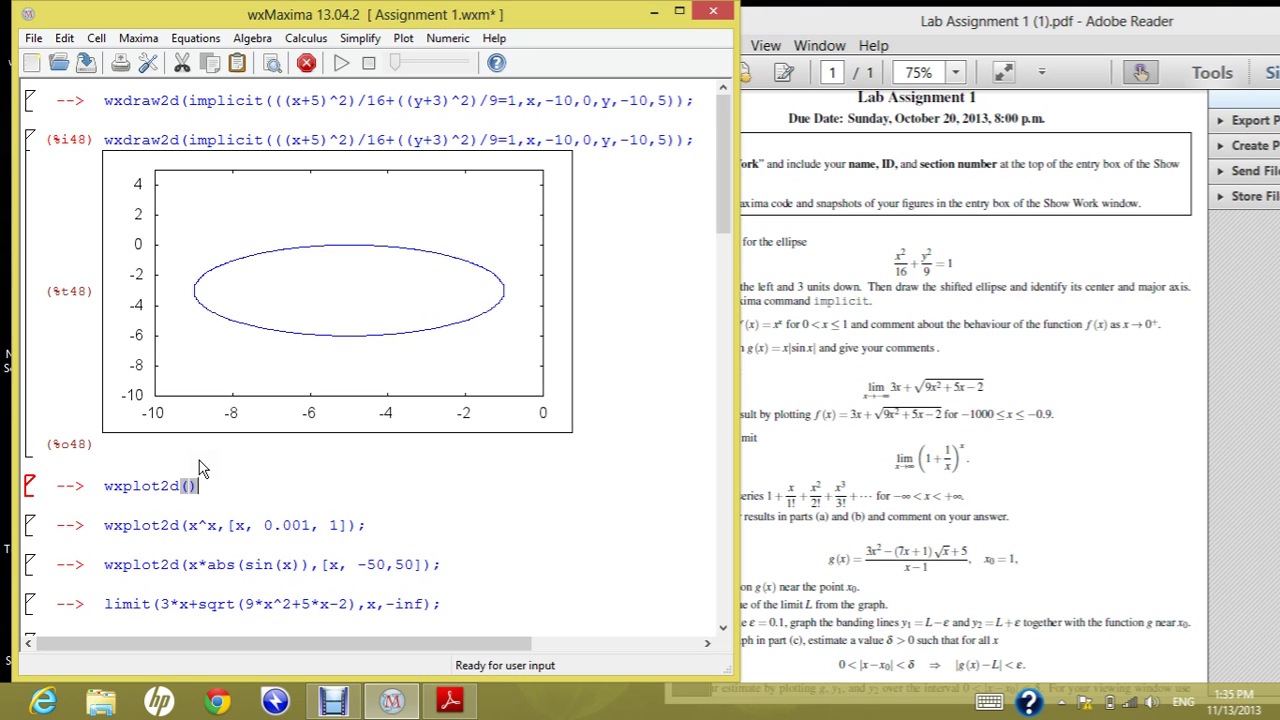
pyautogui.write(';')
pyautogui.press('Left')
pyautogui.click(906, 460)
pyautogui.click(817, 368)
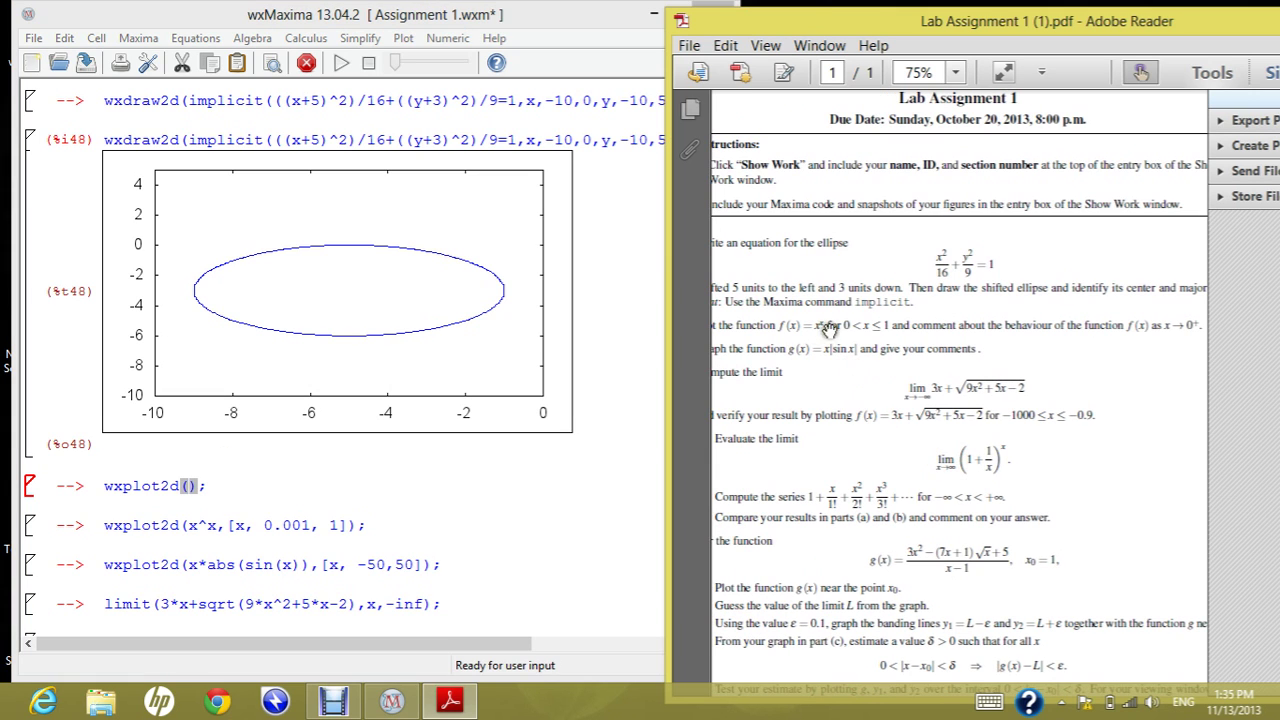
pyautogui.click(192, 486)
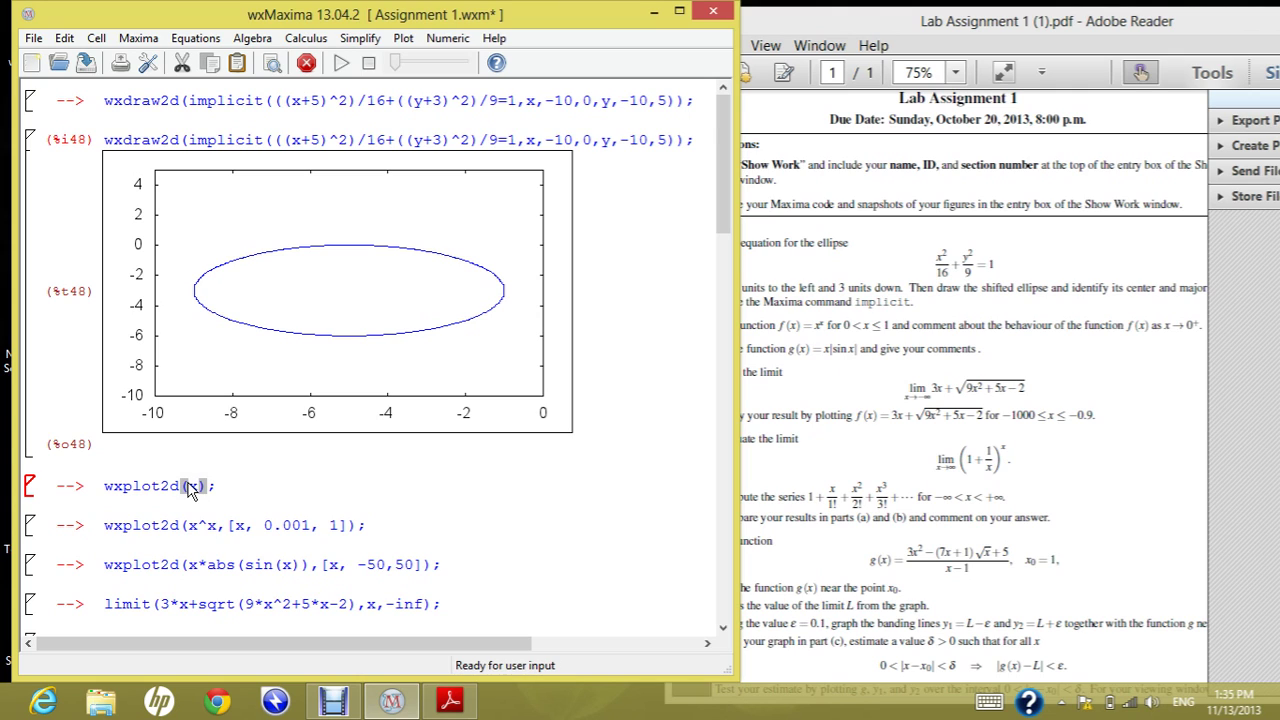
pyautogui.write('^x,[')
pyautogui.press('Left')
pyautogui.write('x,0.')
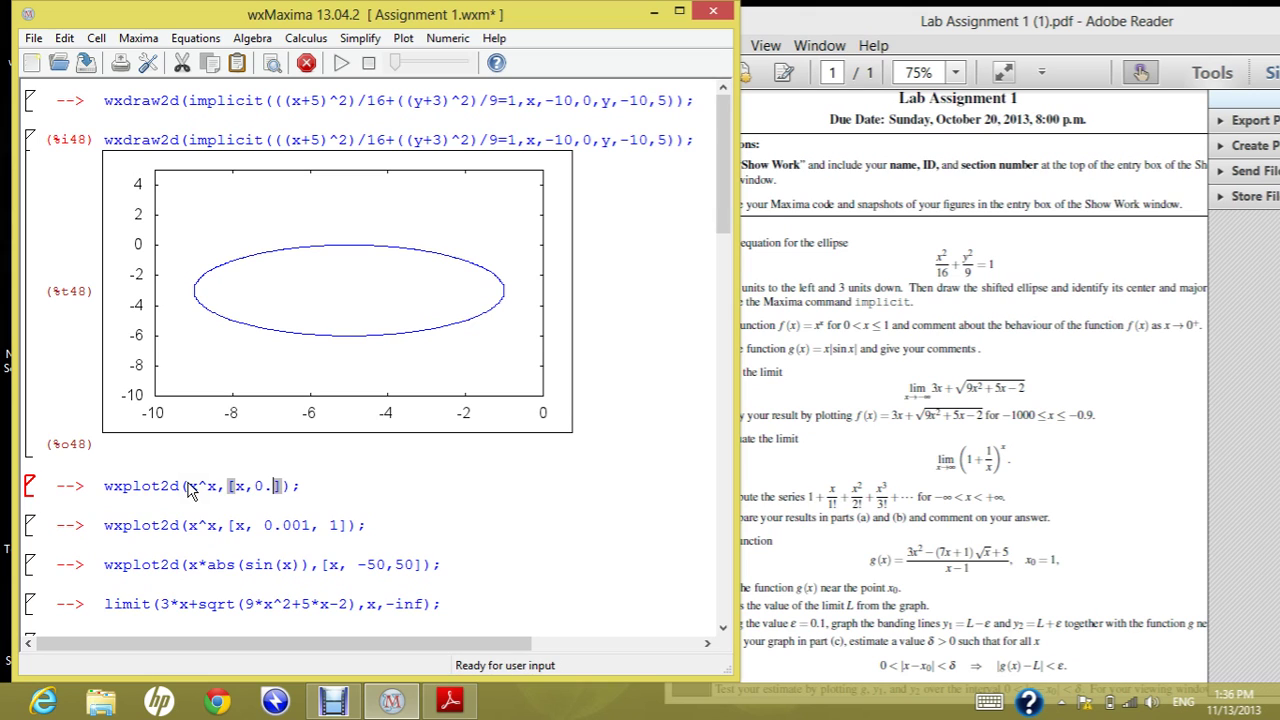
pyautogui.write('01,1]')
pyautogui.hotkey('shift', 'Return')
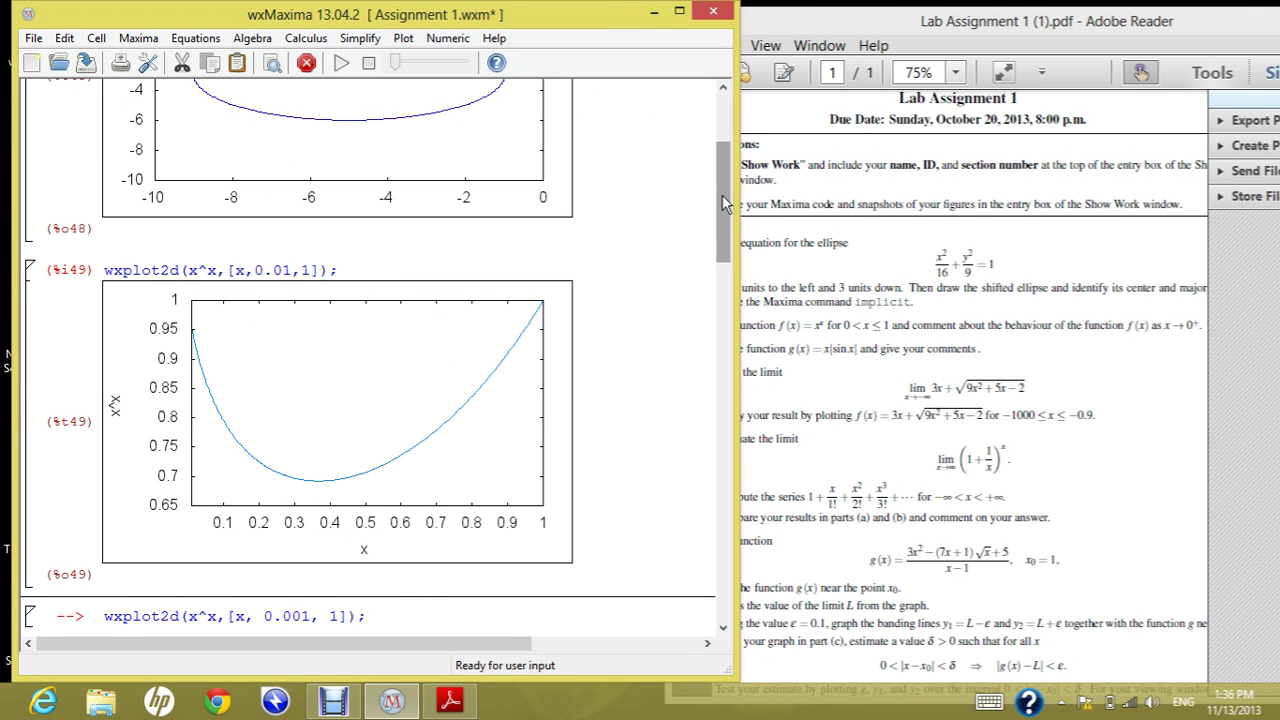
# Check the assignment PDF, then scroll the worksheet down
pyautogui.moveTo(906, 416); pyautogui.dragTo(970, 389)
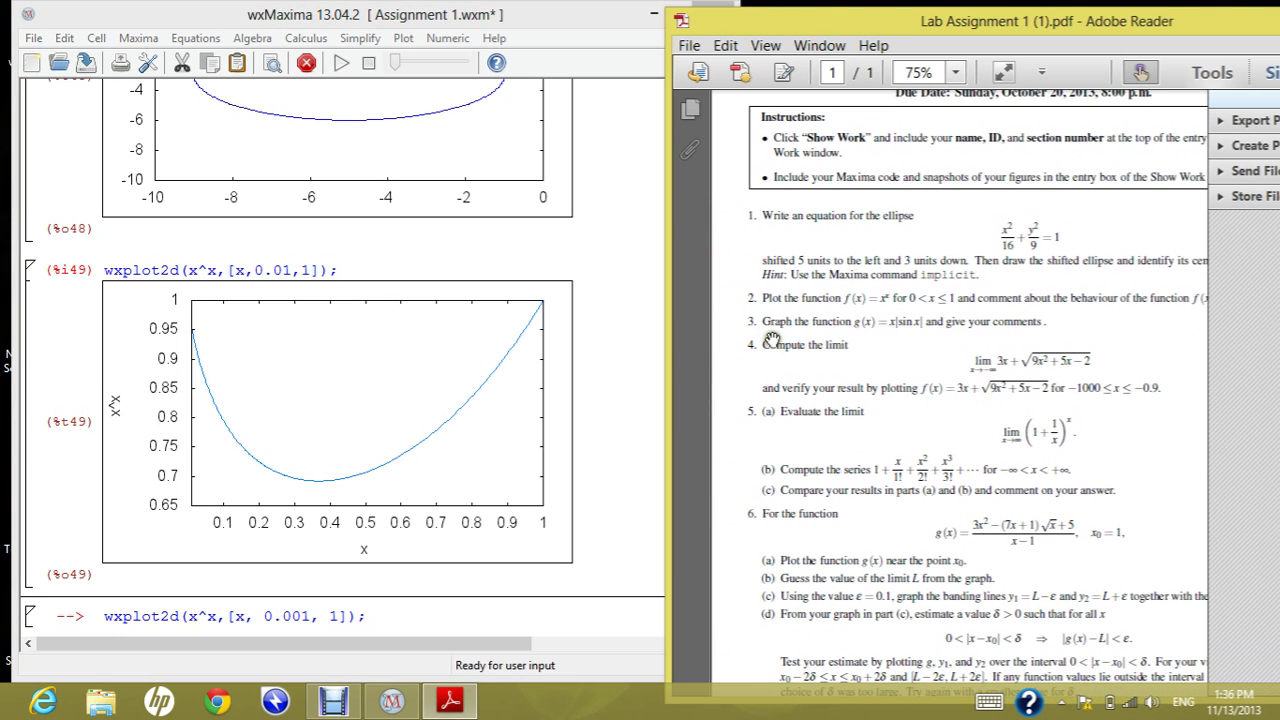
pyautogui.click(620, 335)
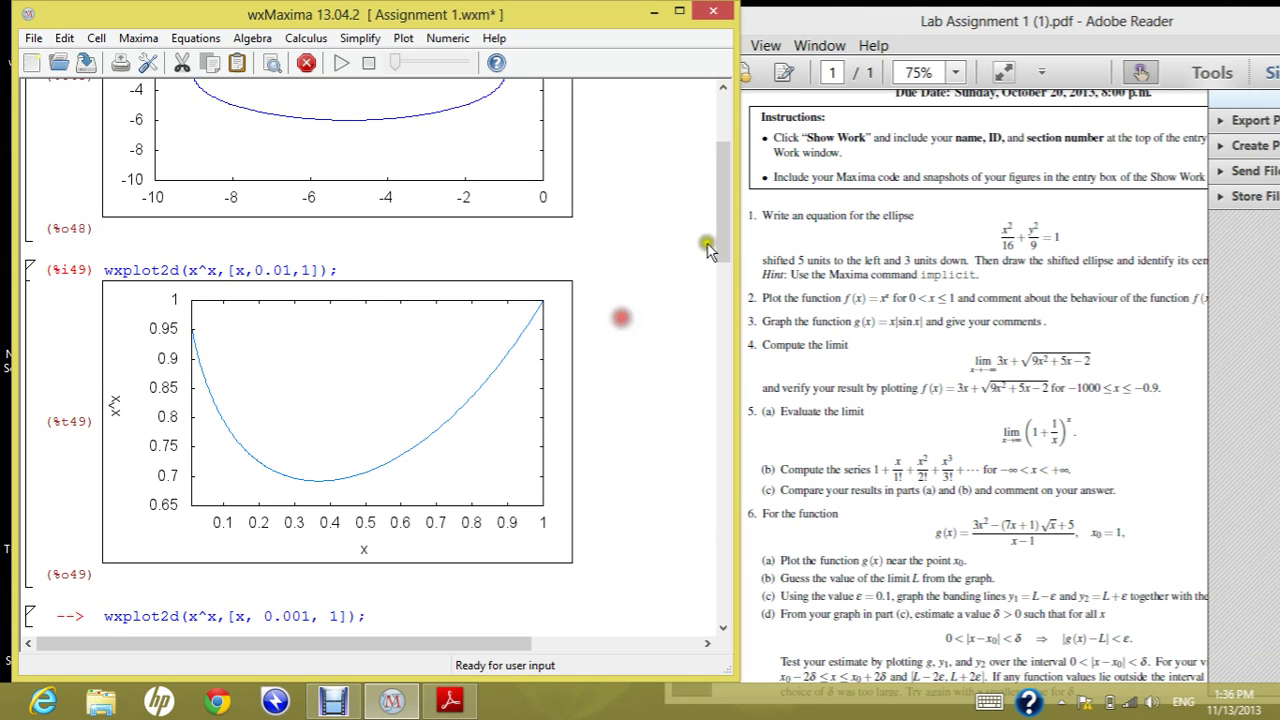
pyautogui.moveTo(721, 232); pyautogui.dragTo(724, 282)
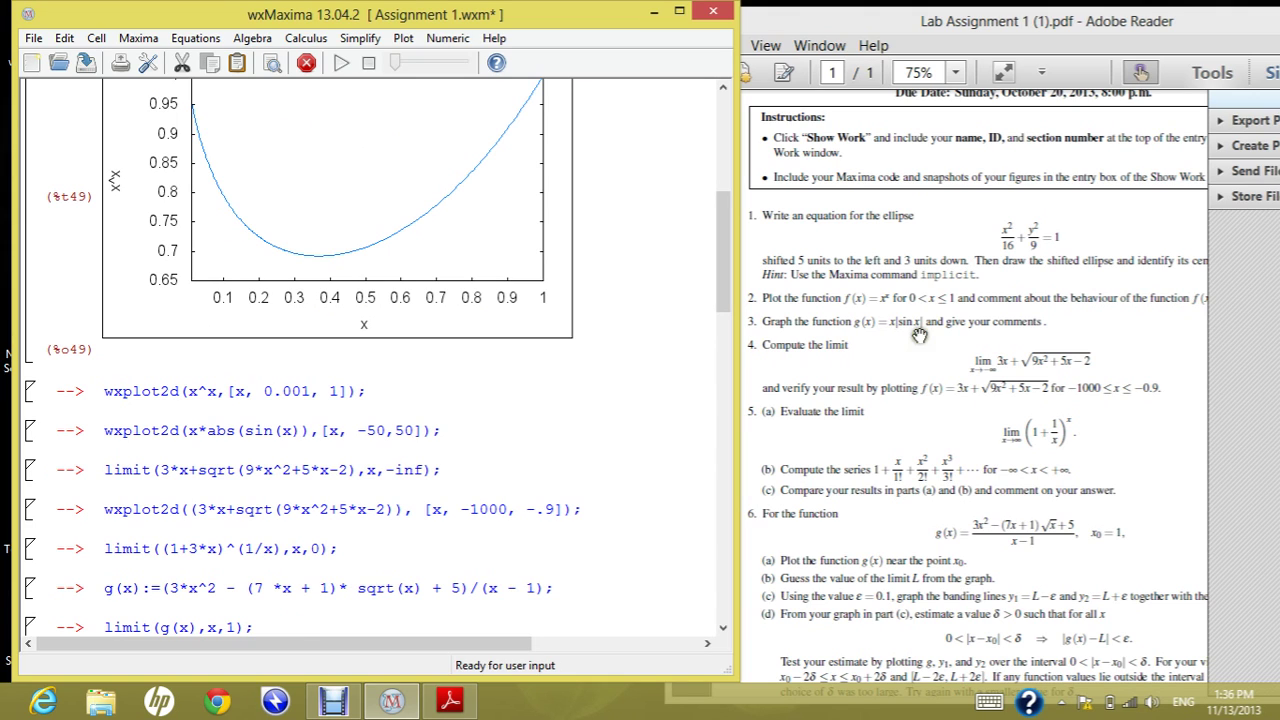
# Start a new cell below the x^x plot reading wxplot2d(x*)
pyautogui.click(145, 416)
pyautogui.write('%')
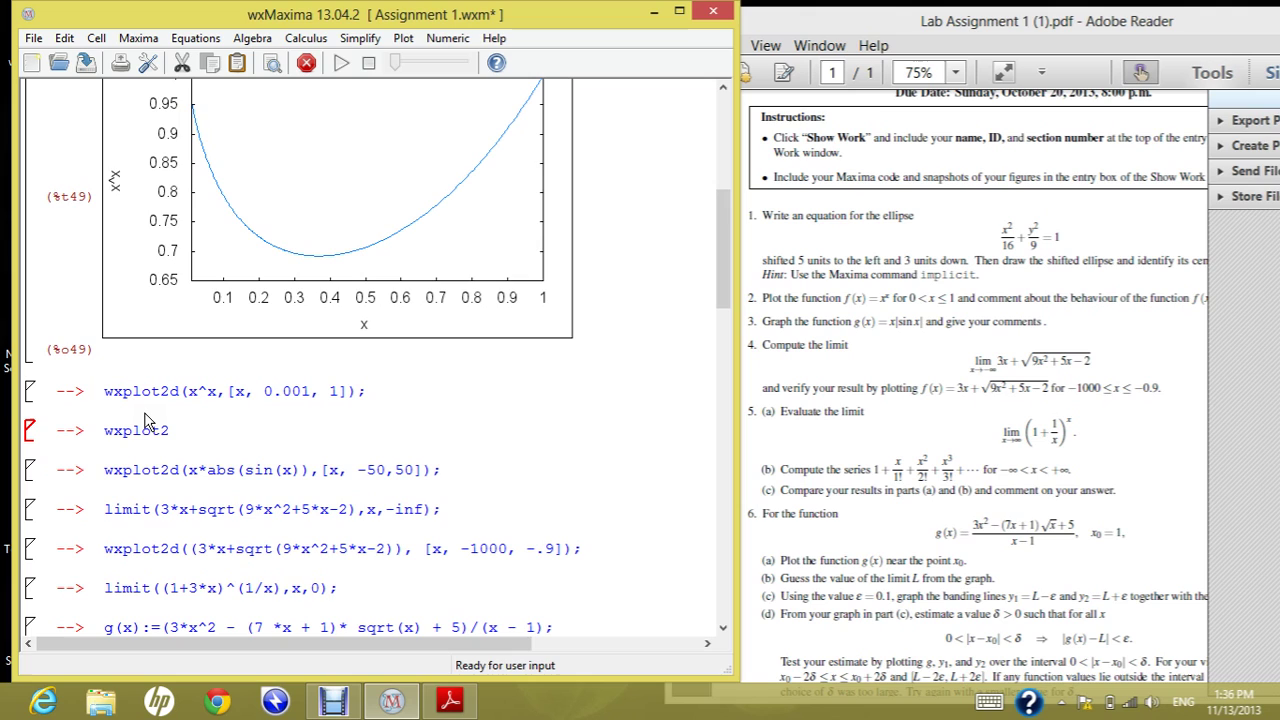
pyautogui.write('(x')
pyautogui.write('*')
pyautogui.click(184, 469)
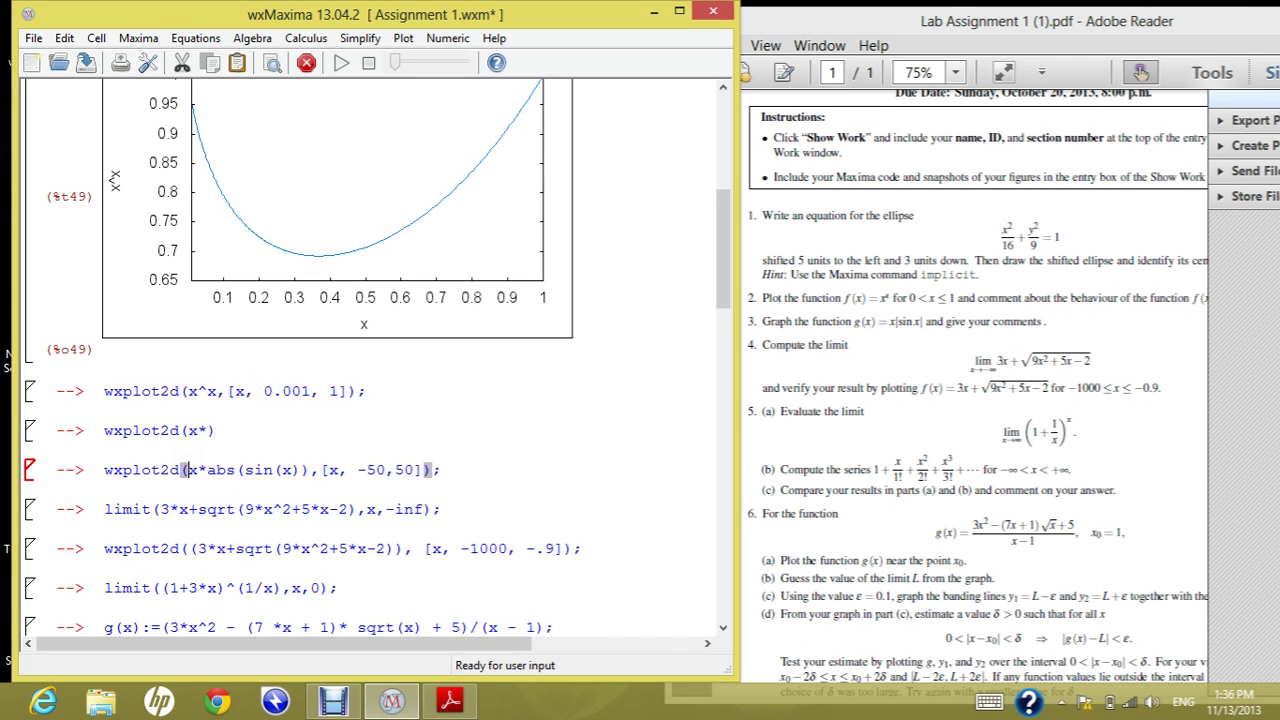
pyautogui.click(205, 432)
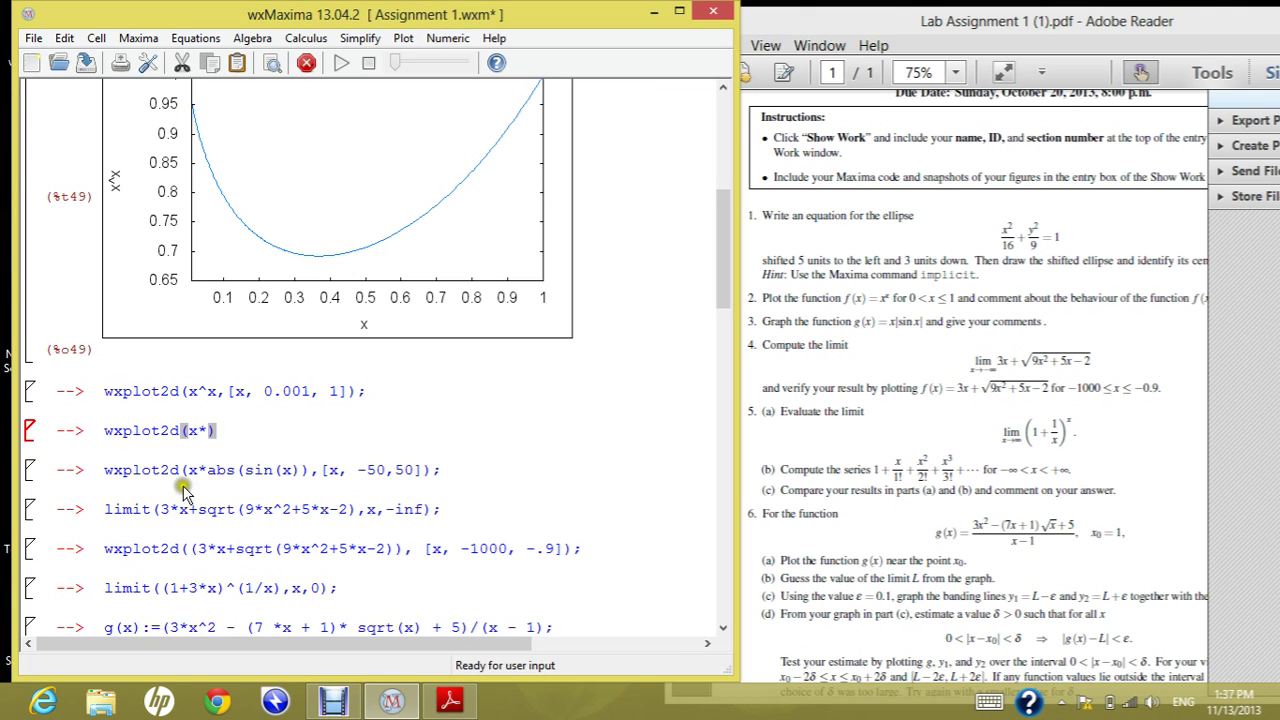
pyautogui.click(495, 40)
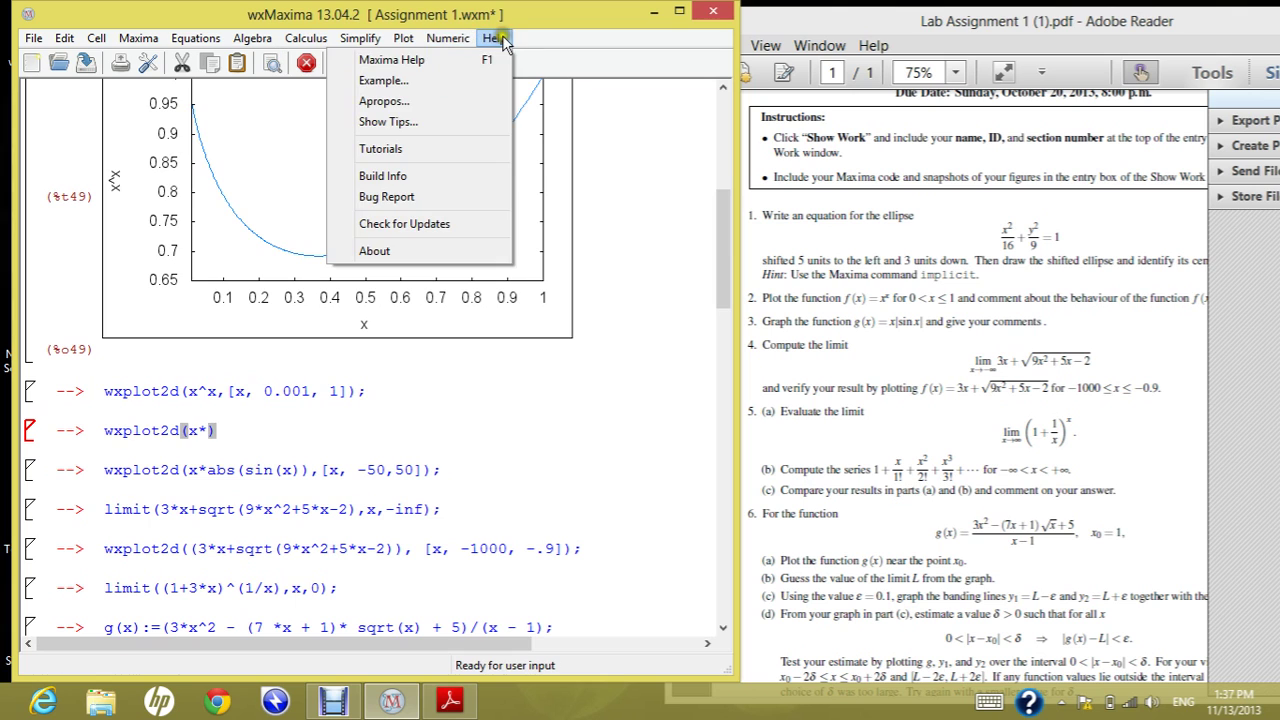
# Search the manual for 'absolute' and locate abs in Mathematical Functions, 10.1 Functions for Numbers
pyautogui.click(479, 61)
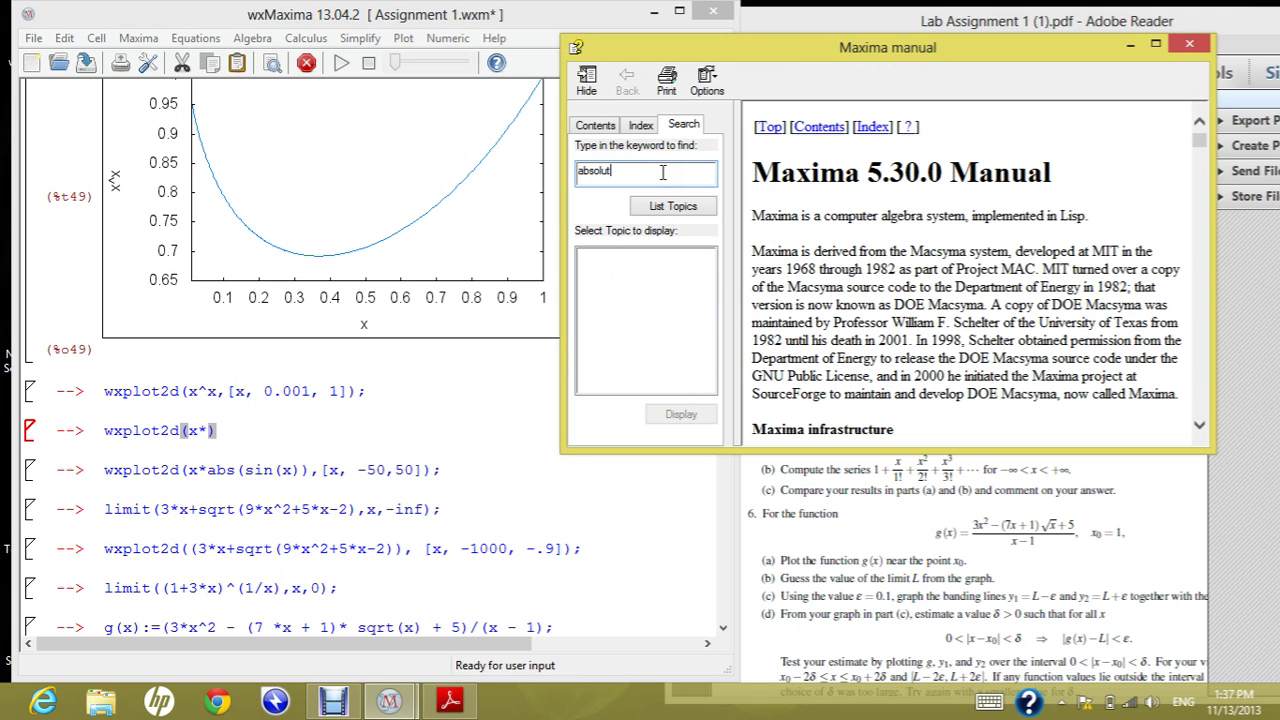
pyautogui.press('Return')
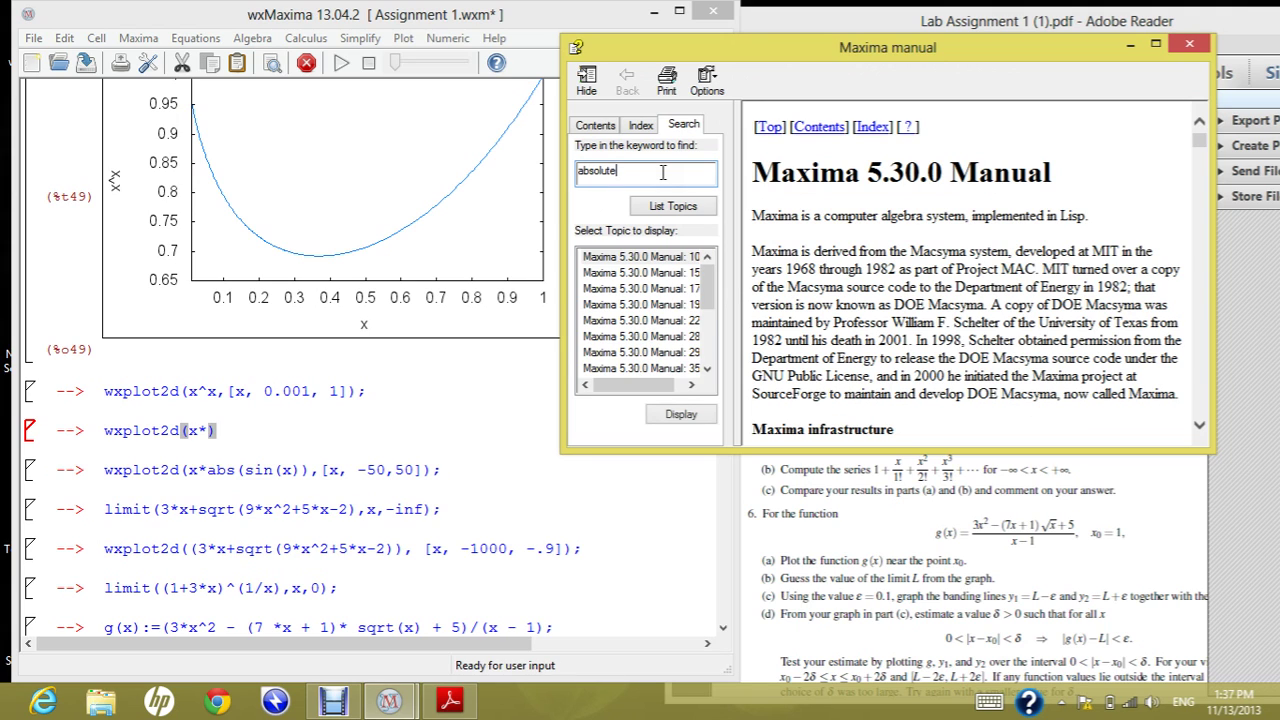
pyautogui.click(691, 384)
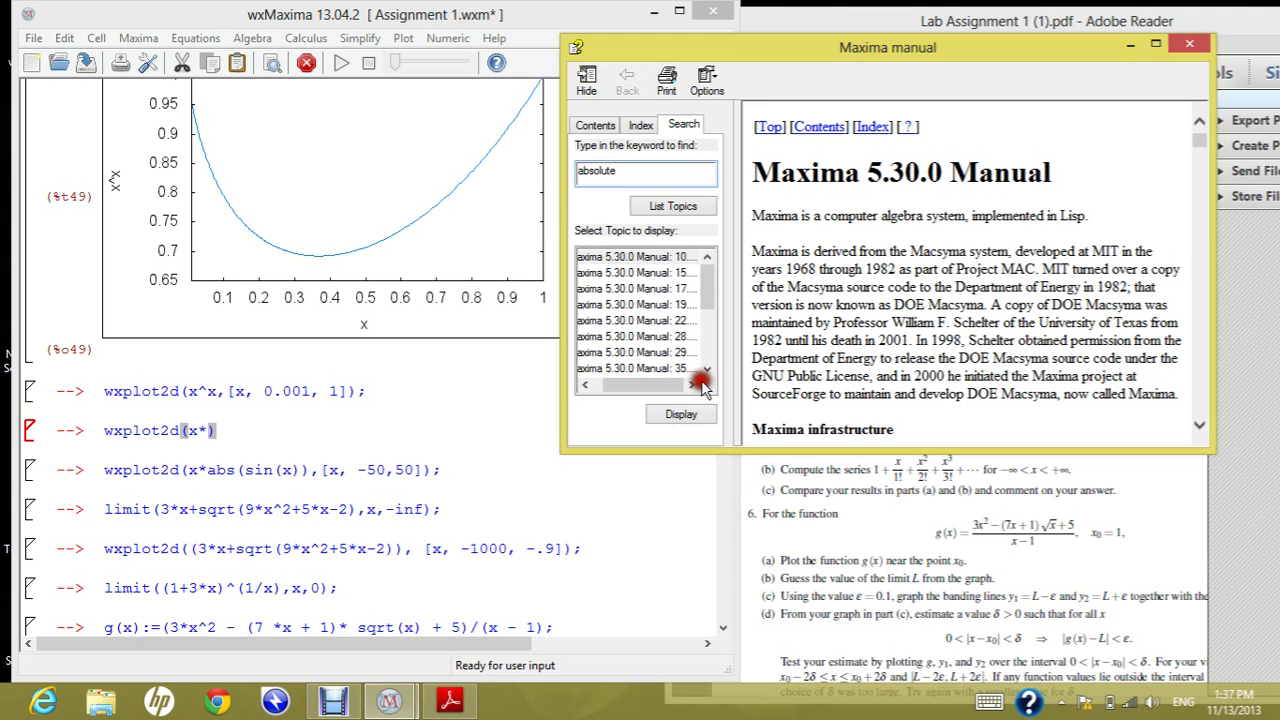
pyautogui.doubleClick(680, 258)
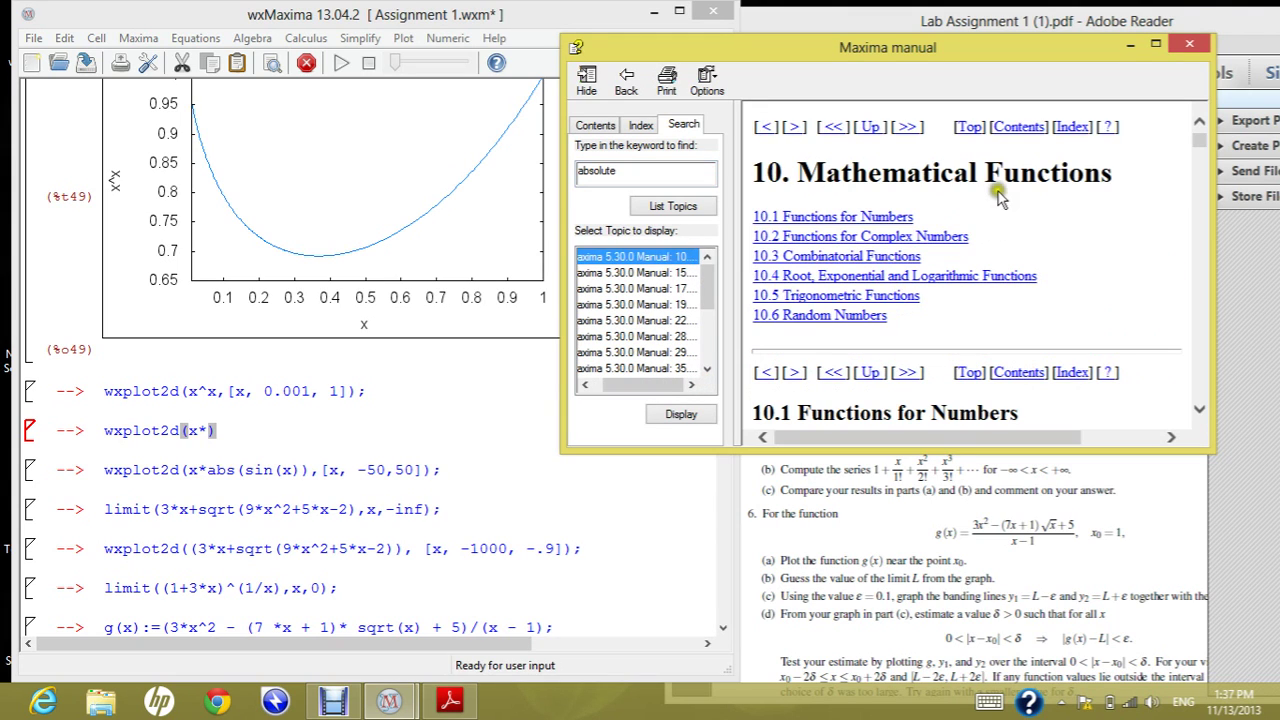
pyautogui.moveTo(1199, 140); pyautogui.dragTo(1199, 152)
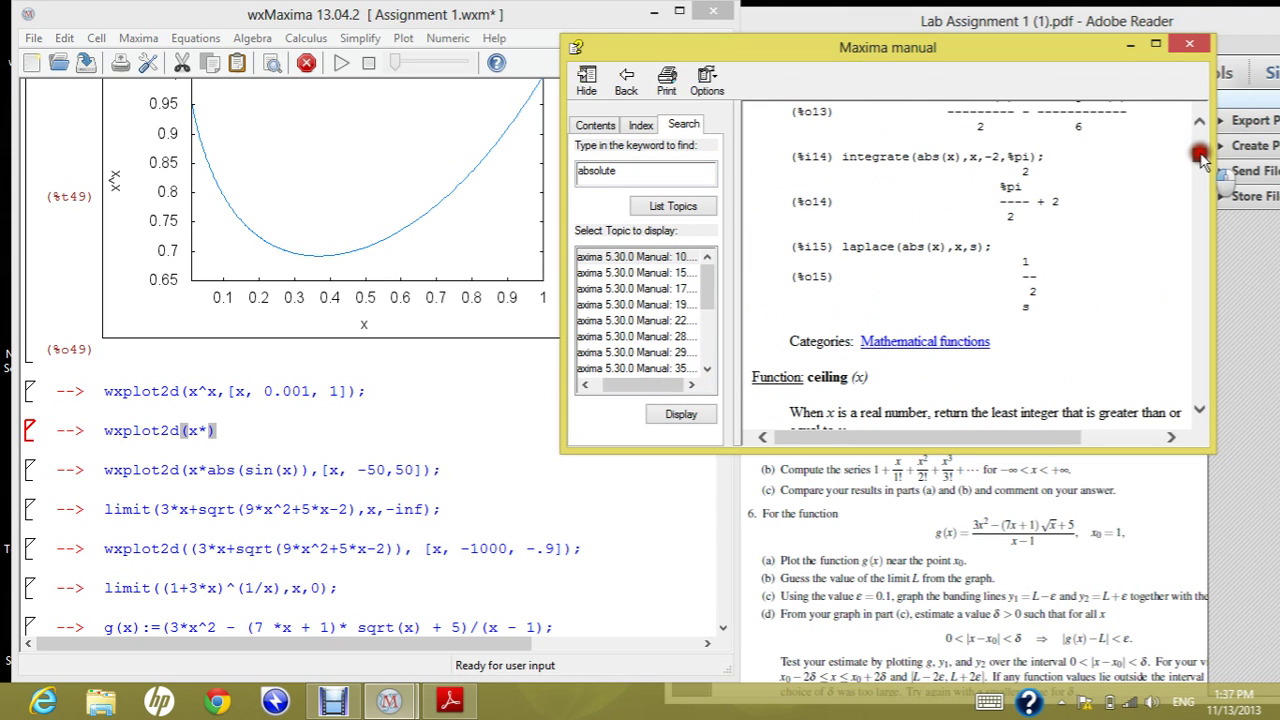
pyautogui.hotkey('ctrl', 'f')
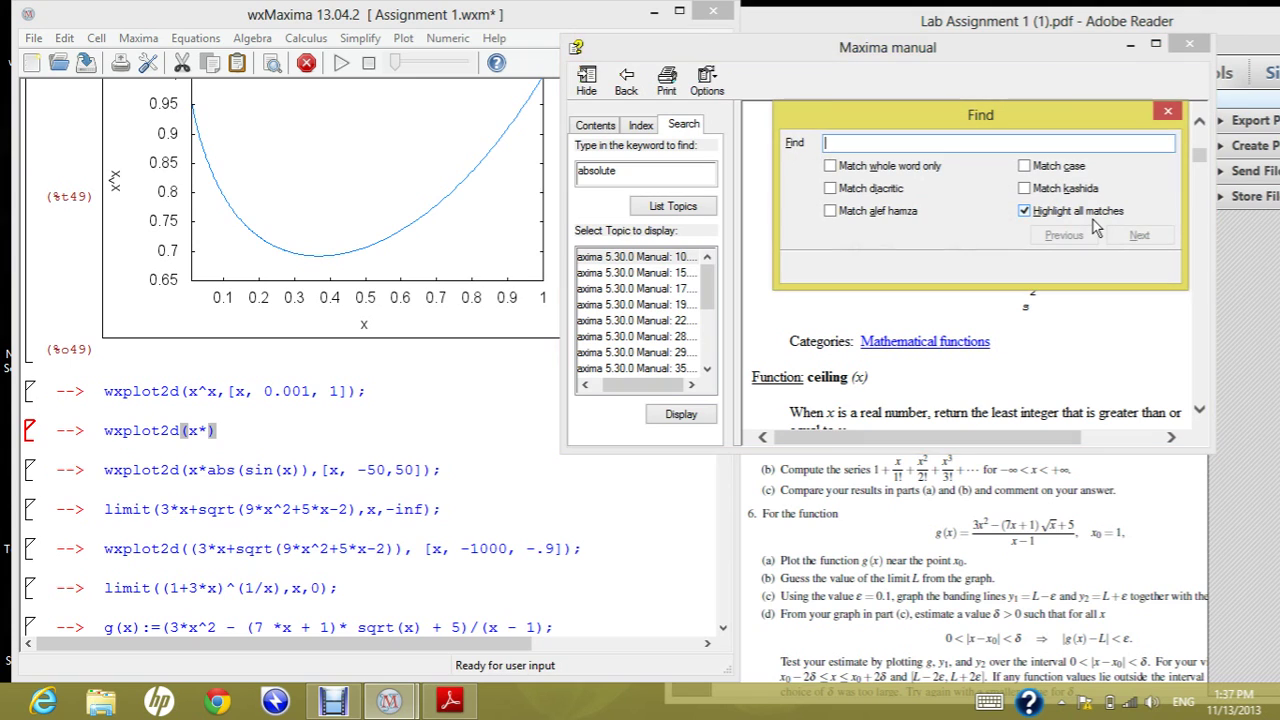
pyautogui.write('abs')
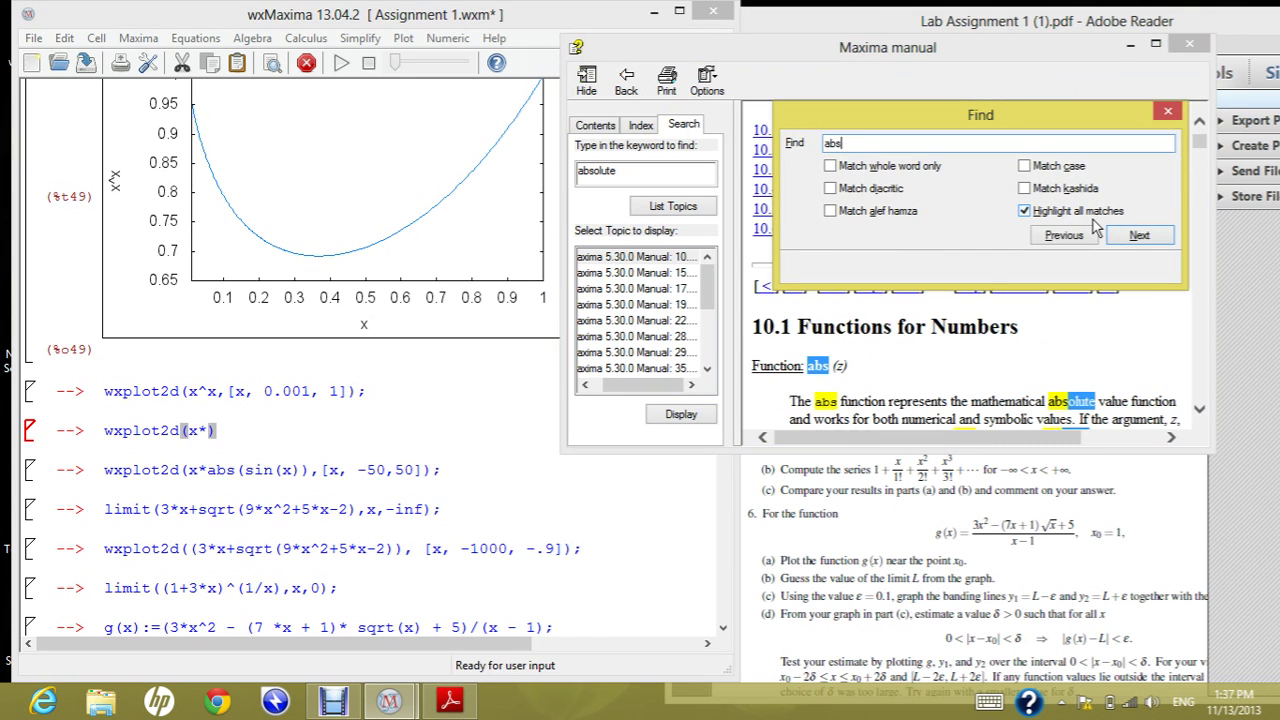
pyautogui.write('olute')
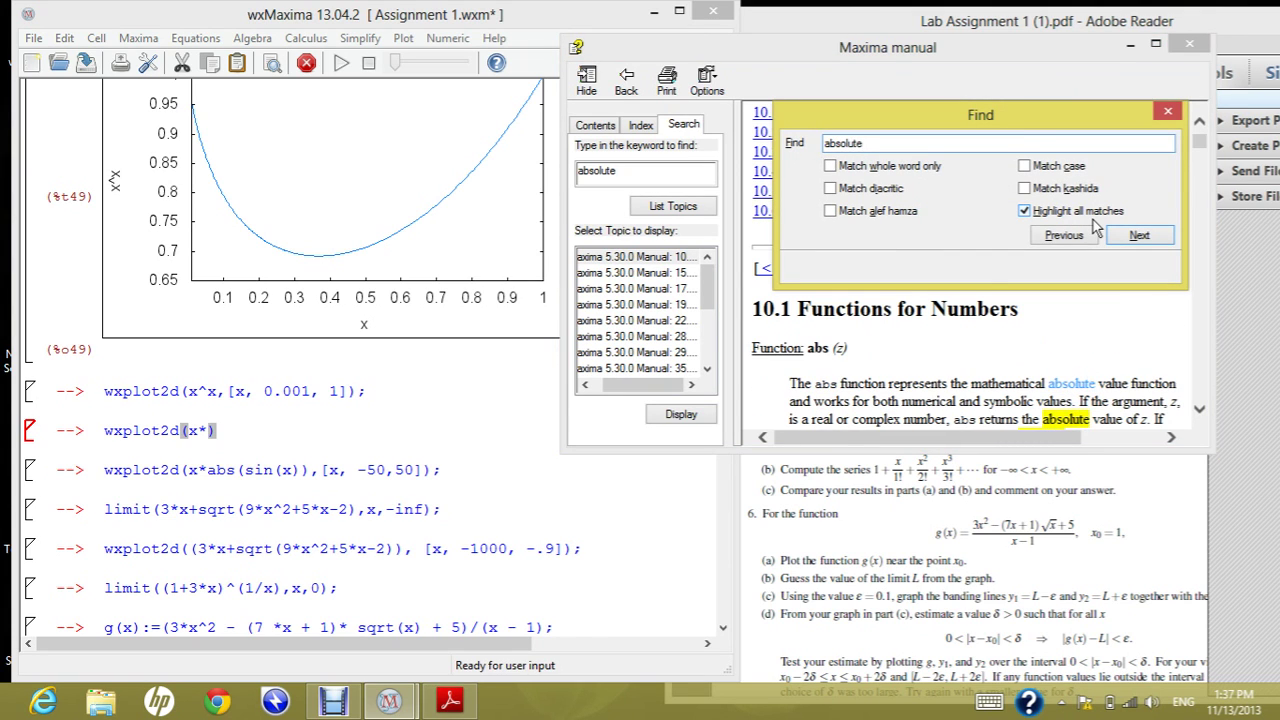
pyautogui.click(1142, 235)
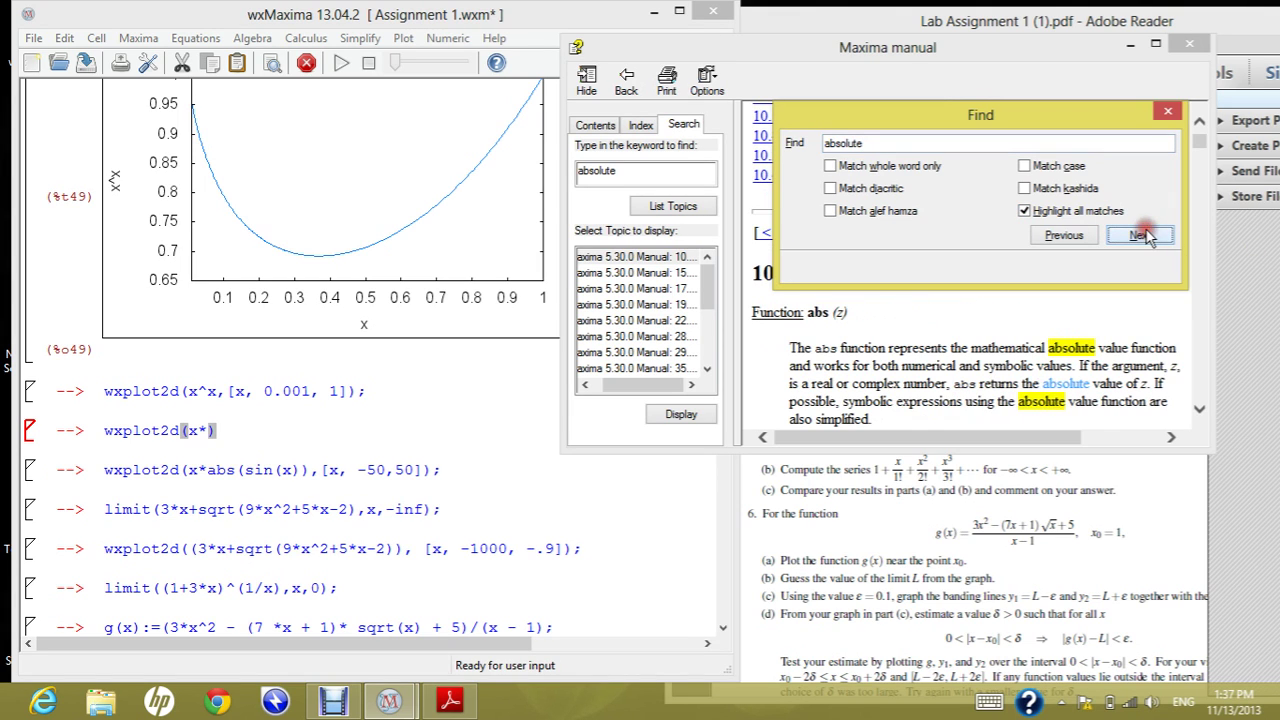
pyautogui.click(1167, 111)
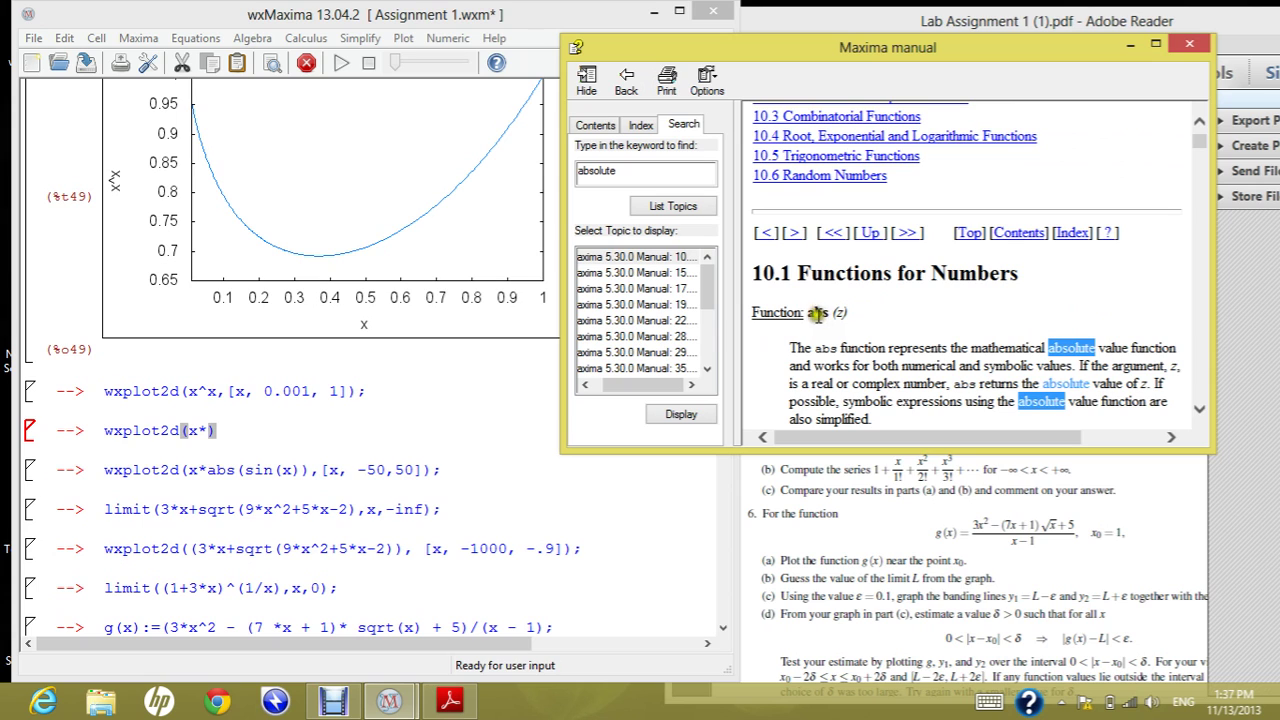
pyautogui.moveTo(806, 312); pyautogui.dragTo(852, 314)
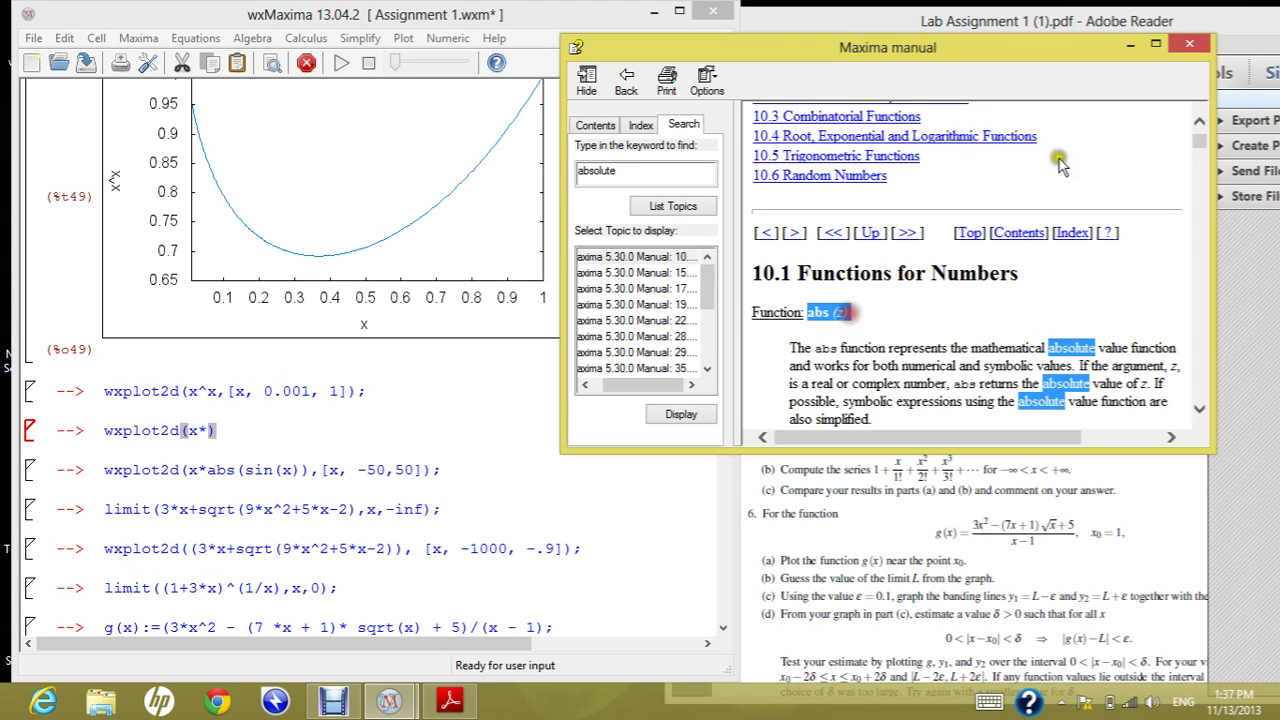
# Close the manual and complete wxplot2d(x*abs(sin(x)),[x,-50,50]); then evaluate it
pyautogui.click(1197, 52)
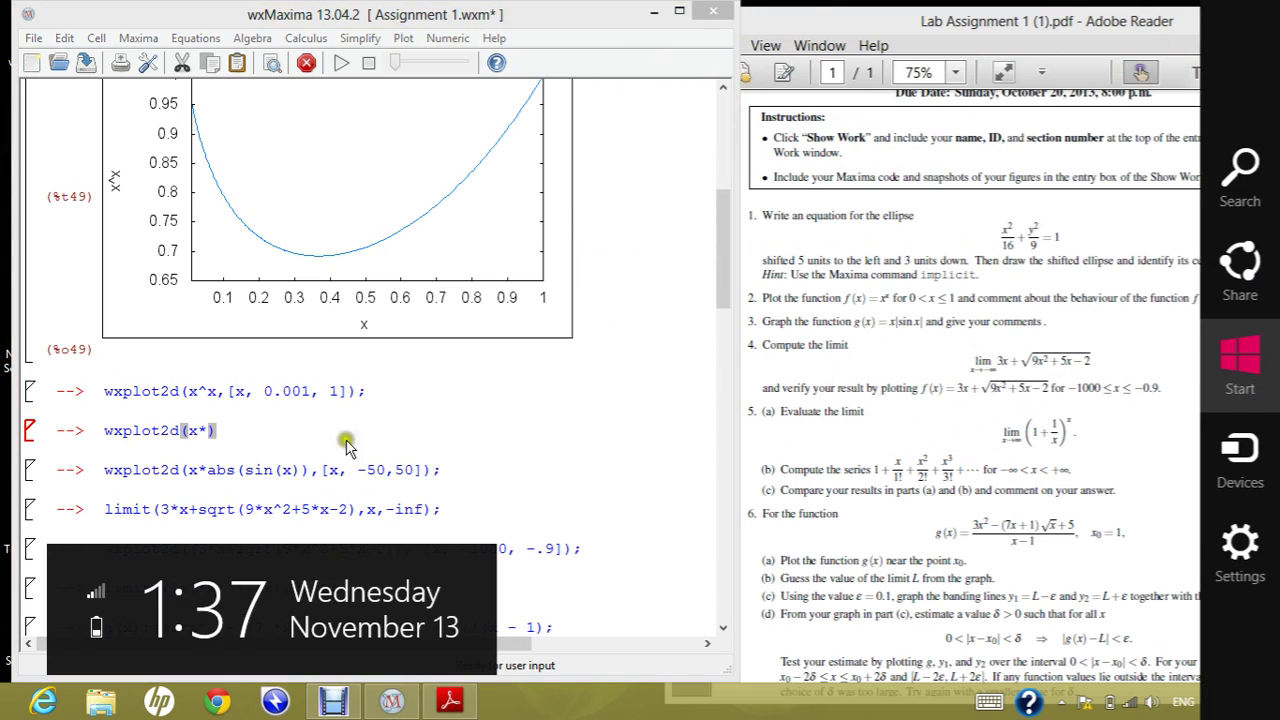
pyautogui.click(208, 430)
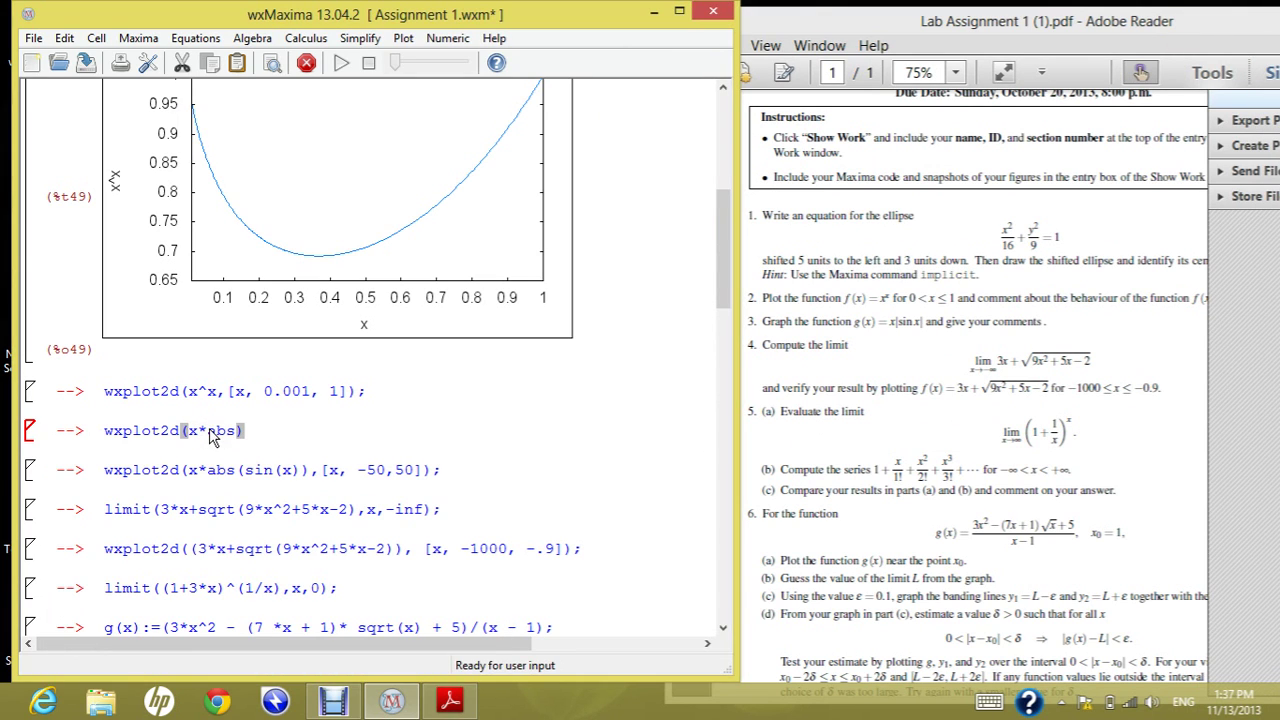
pyautogui.write('abs()')
pyautogui.press('Left')
pyautogui.write('sin(')
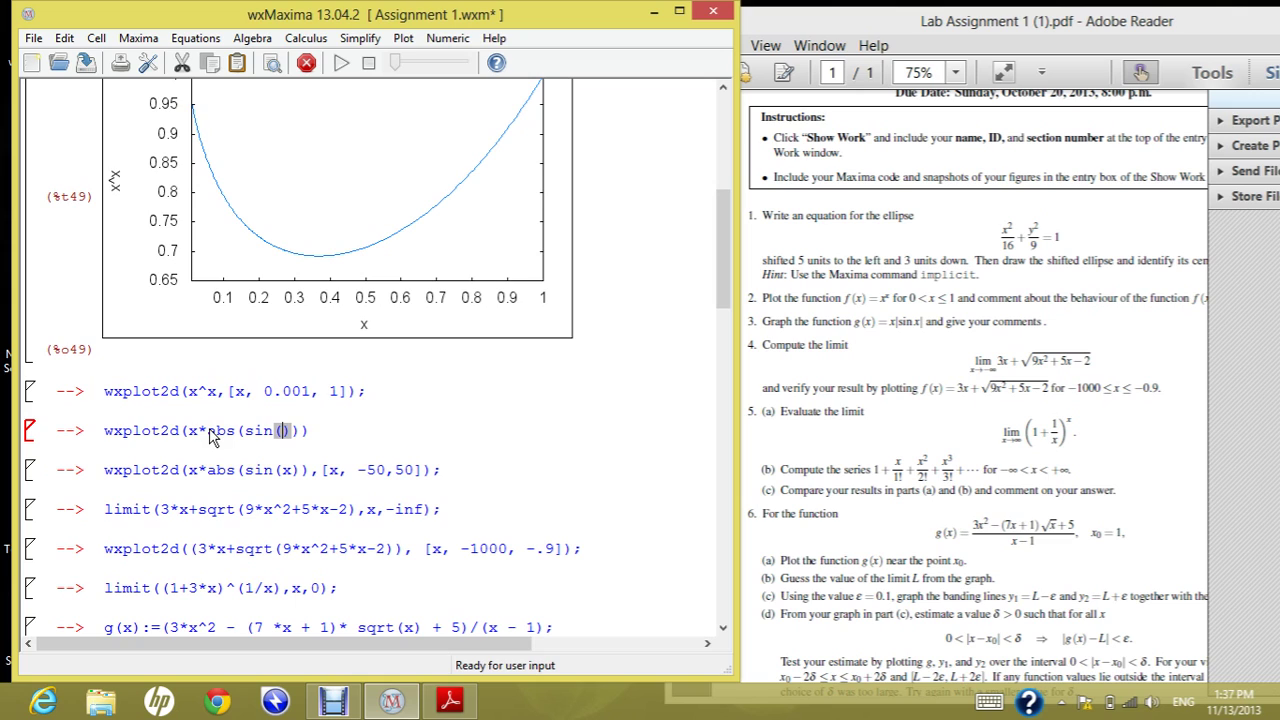
pyautogui.press('Right')
pyautogui.press('Right')
pyautogui.press('Left')
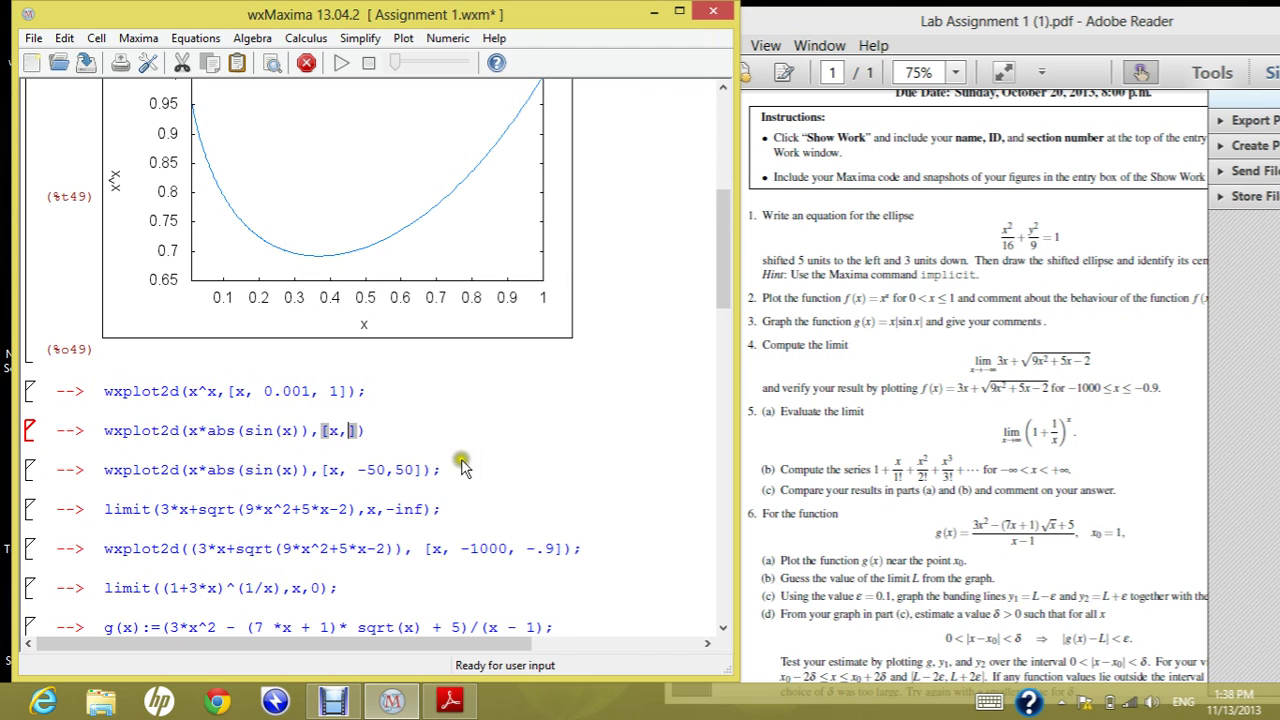
pyautogui.write('-50,50')
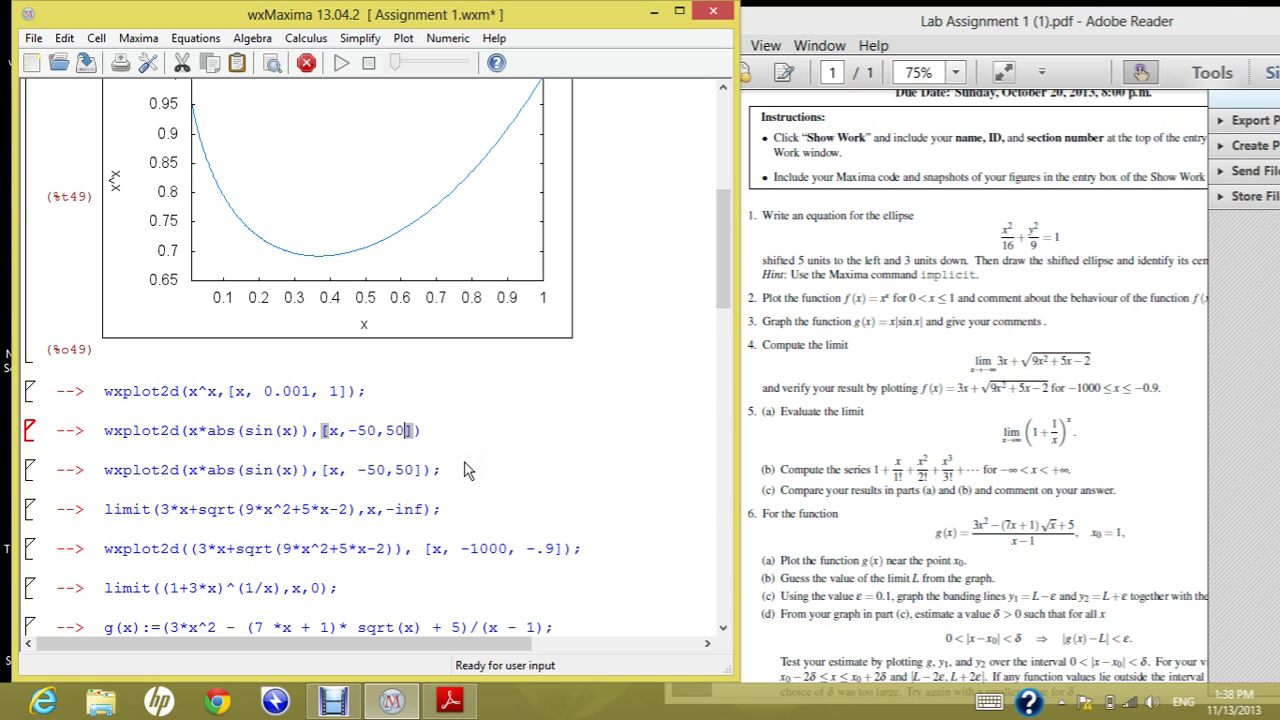
pyautogui.press('Right')
pyautogui.hotkey('shift', 'Return')
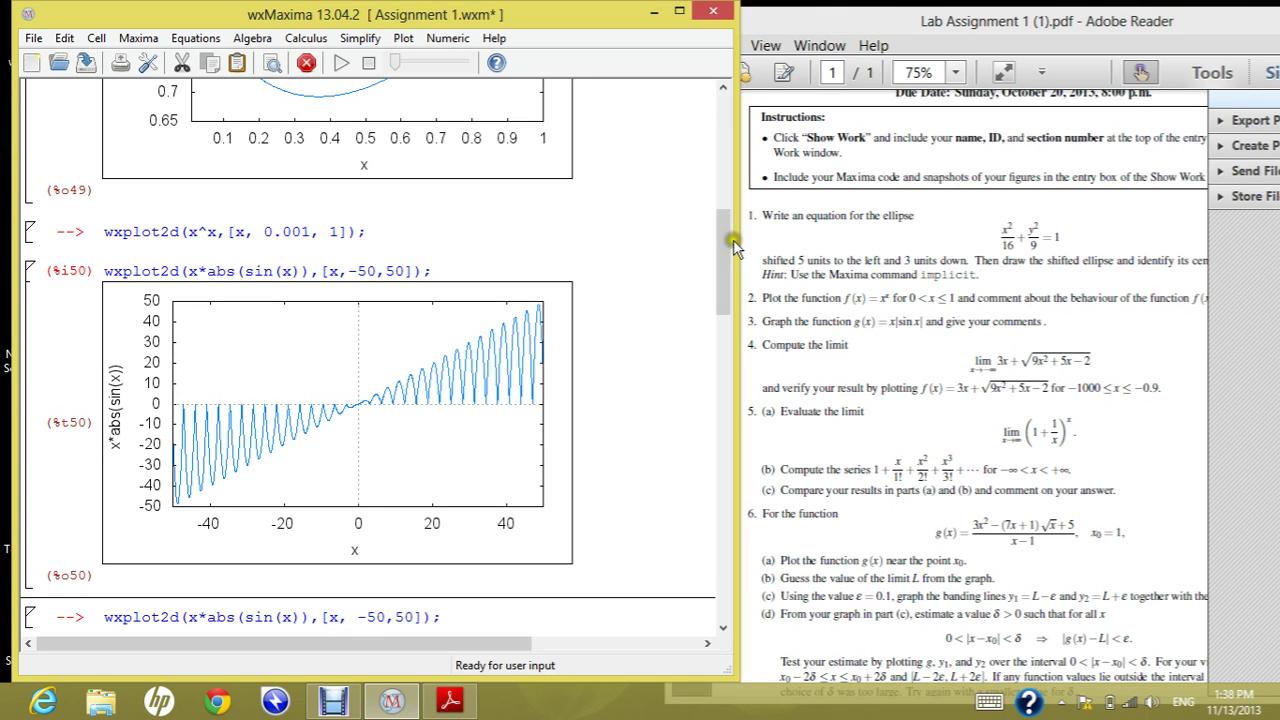
# Review the assignment PDF for the next problem and return to the worksheet
pyautogui.moveTo(721, 229); pyautogui.dragTo(721, 251)
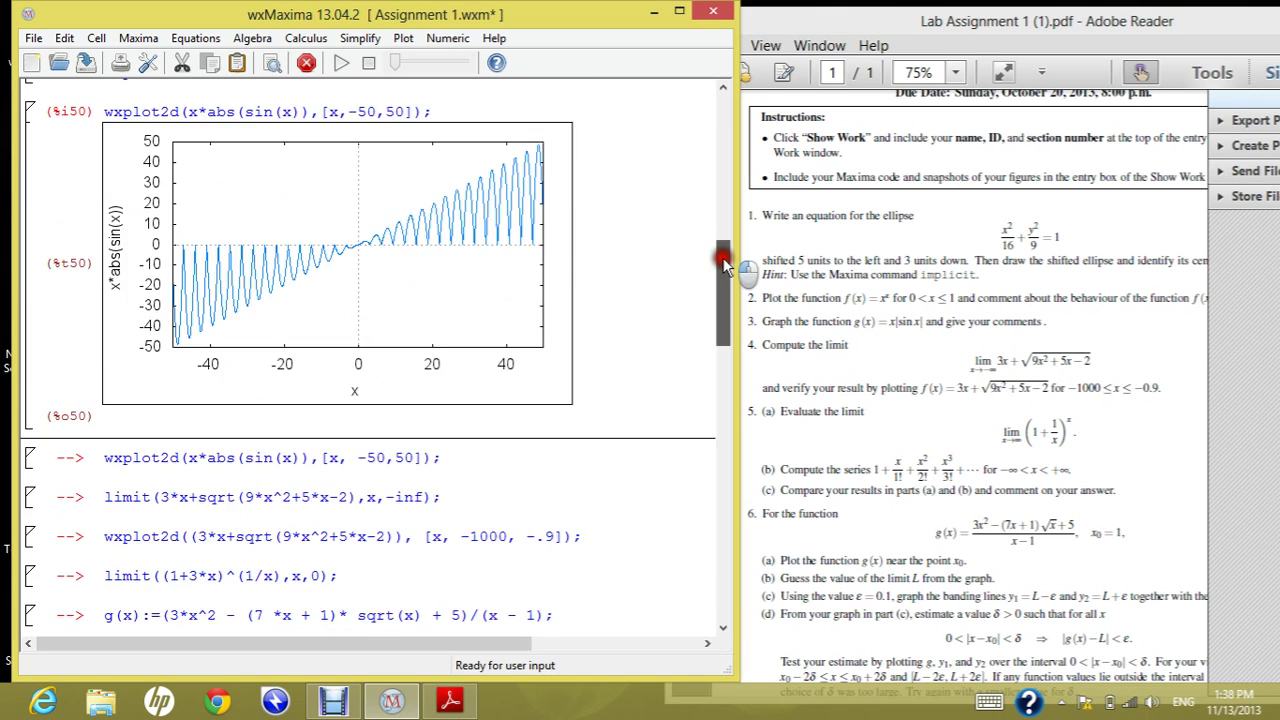
pyautogui.click(1010, 425)
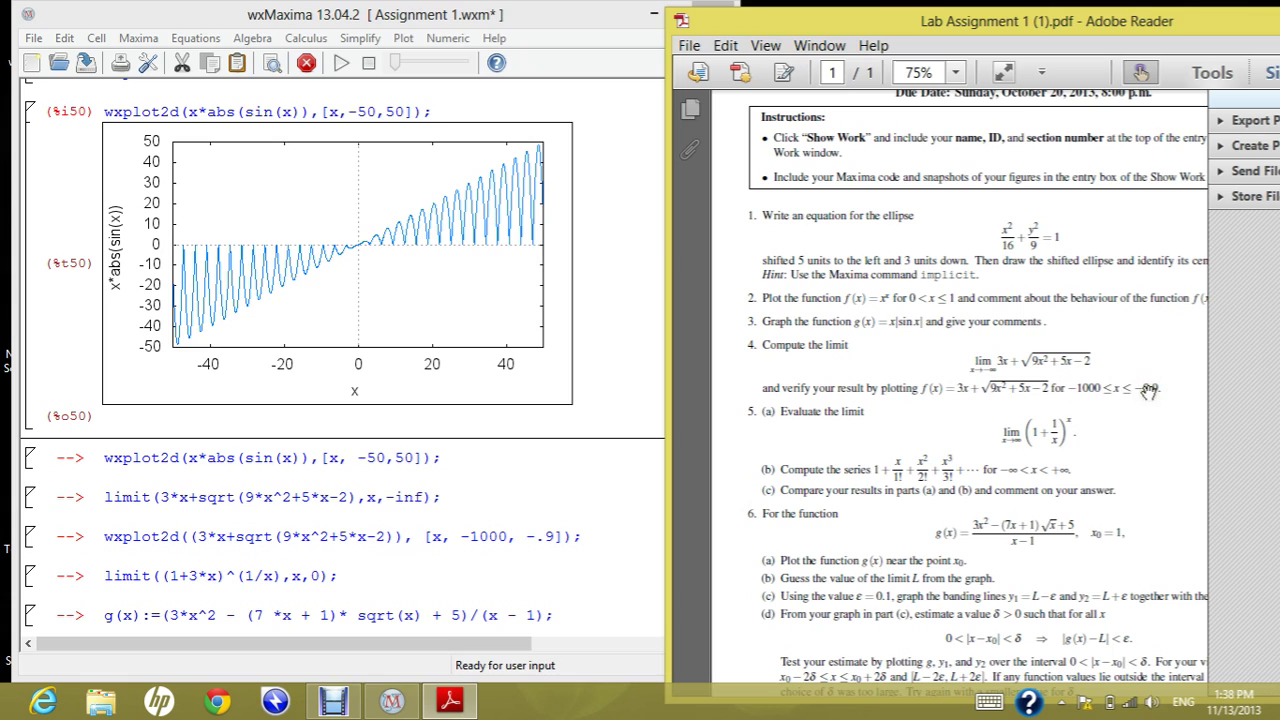
pyautogui.click(285, 522)
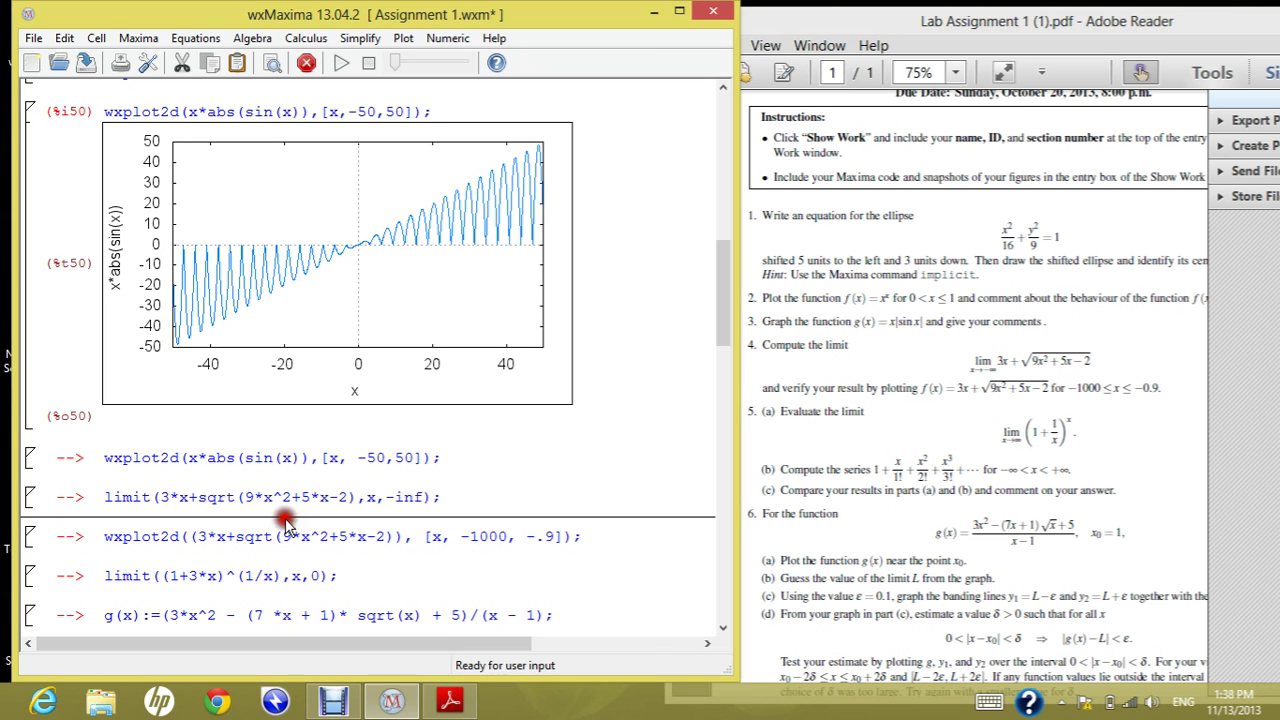
# Evaluate limit(3*x+sqrt(9*x^2+5*x-2),x,-inf), which returns -5/6
pyautogui.click(722, 330)
pyautogui.moveTo(722, 330); pyautogui.dragTo(722, 346)
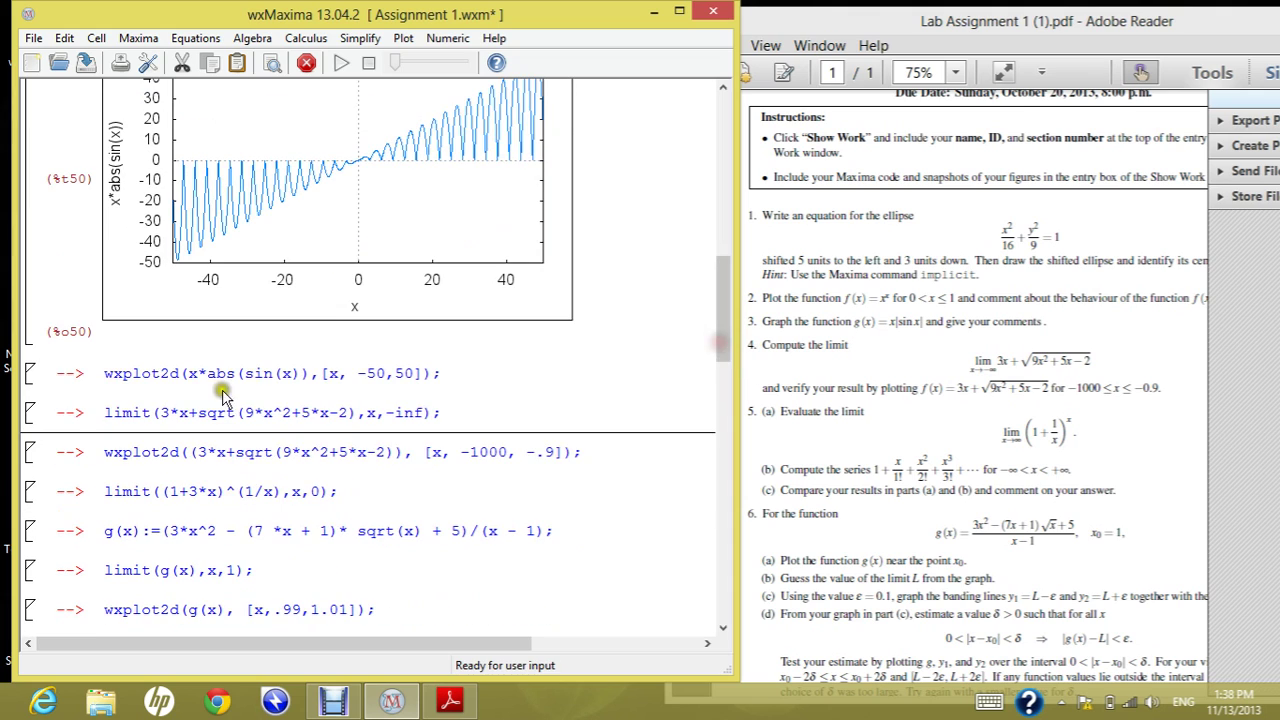
pyautogui.click(128, 424)
pyautogui.click(168, 423)
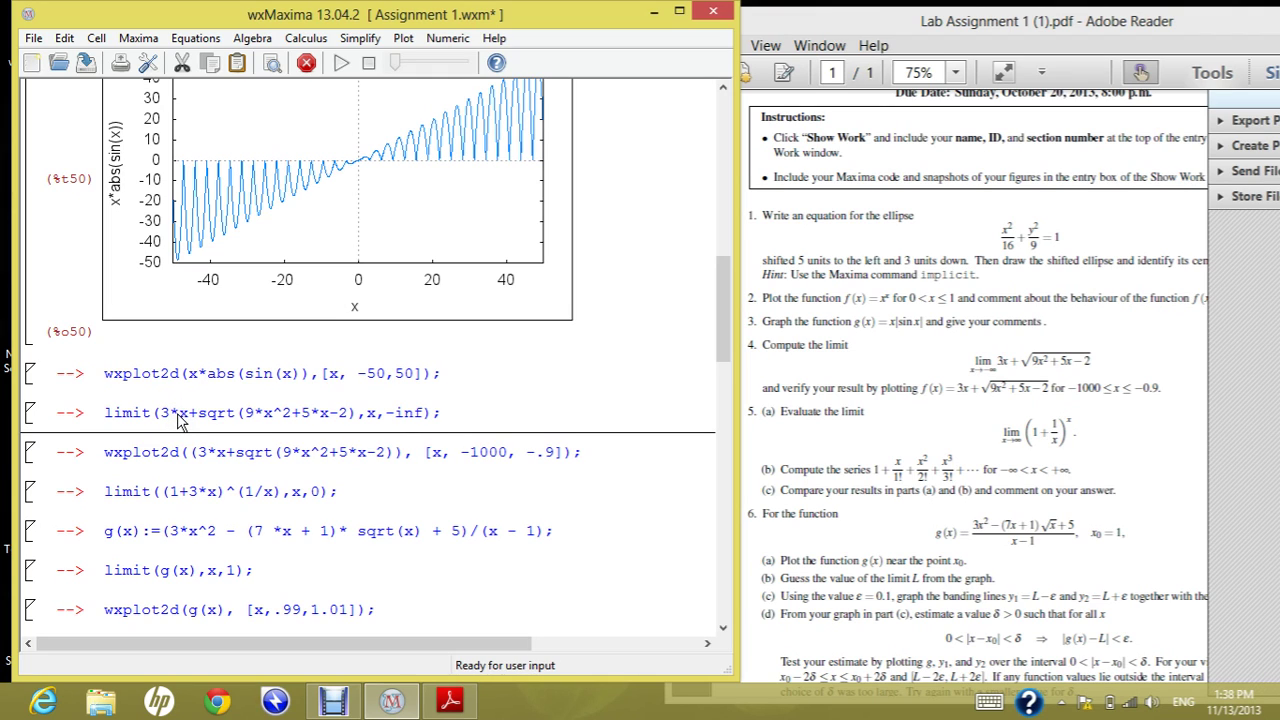
pyautogui.click(244, 420)
pyautogui.click(452, 418)
pyautogui.hotkey('shift', 'Return')
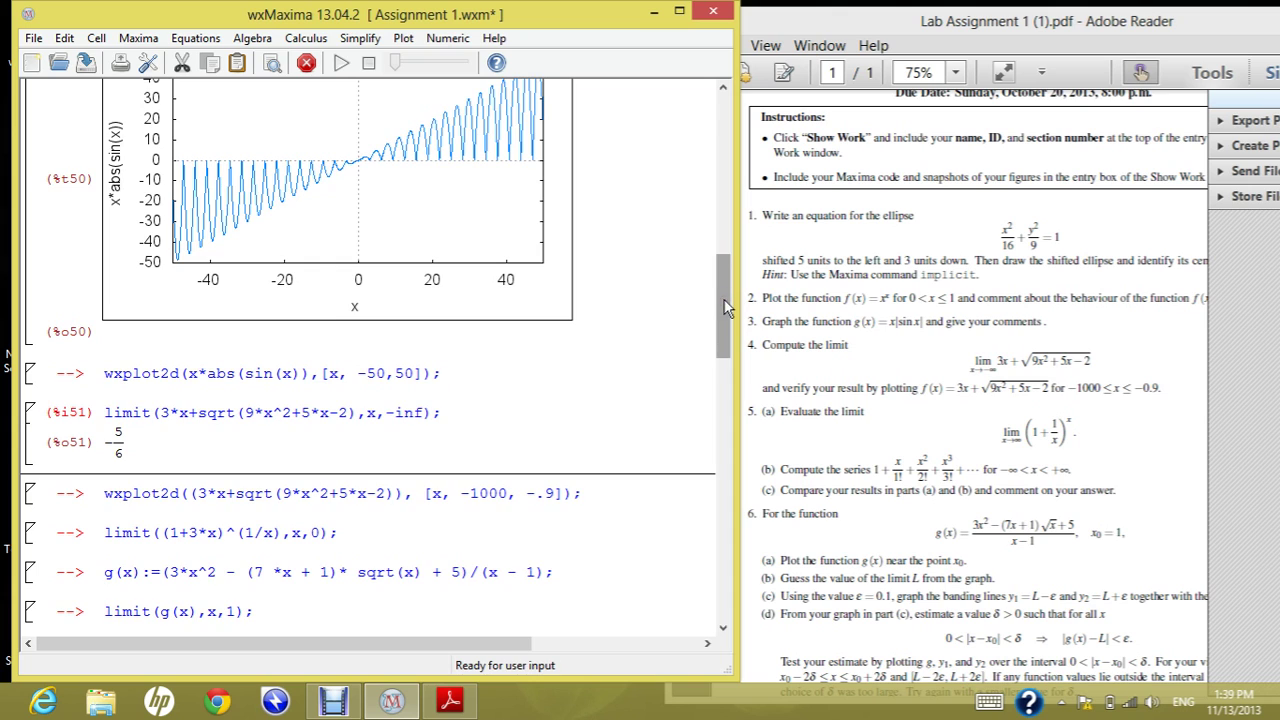
pyautogui.moveTo(727, 307); pyautogui.dragTo(738, 333)
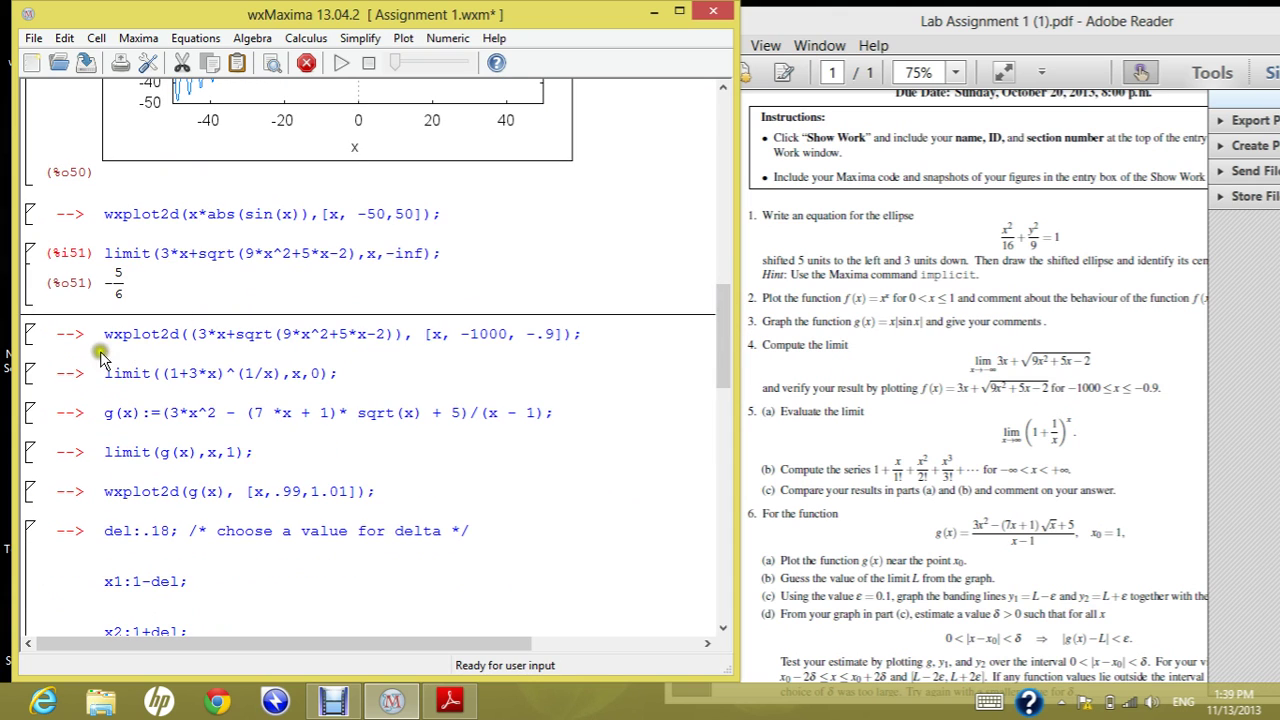
# Plot 3x+sqrt(9x^2+5x-2) for x from −1000 to −0.9 and view the curve levelling near −0.83
pyautogui.click(162, 354)
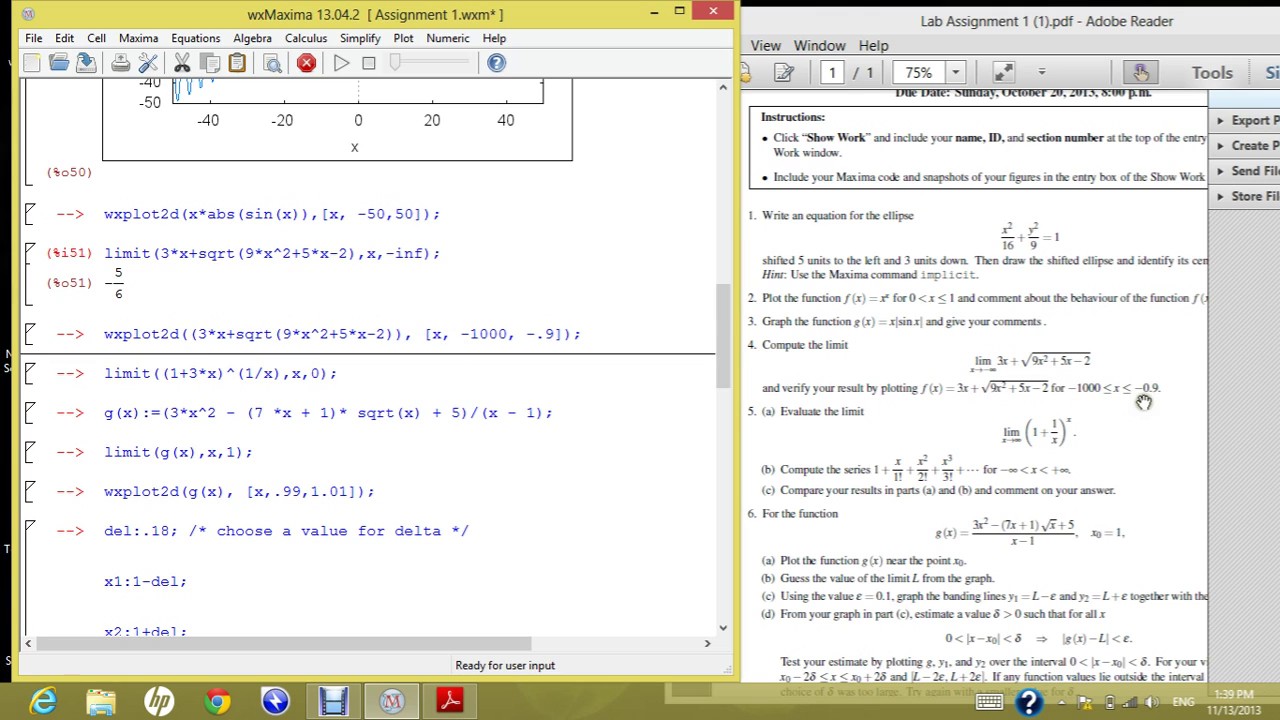
pyautogui.click(597, 336)
pyautogui.hotkey('shift', 'Return')
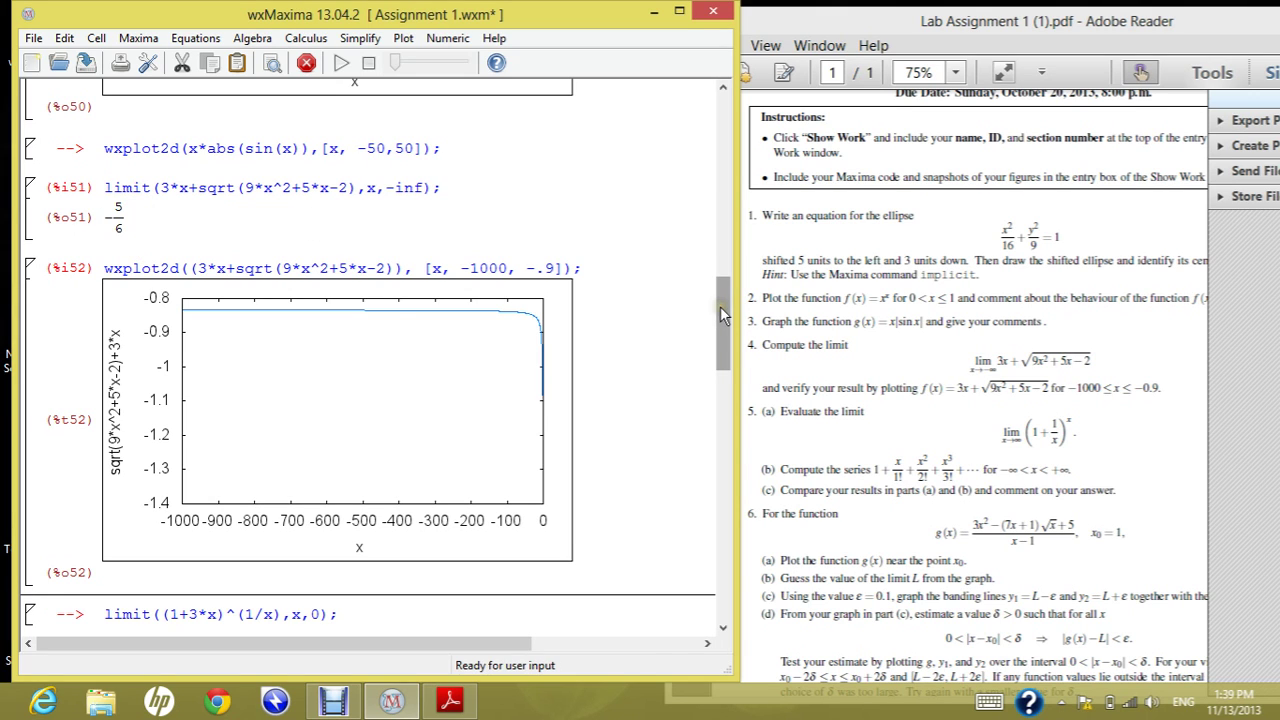
pyautogui.moveTo(724, 314); pyautogui.dragTo(724, 344)
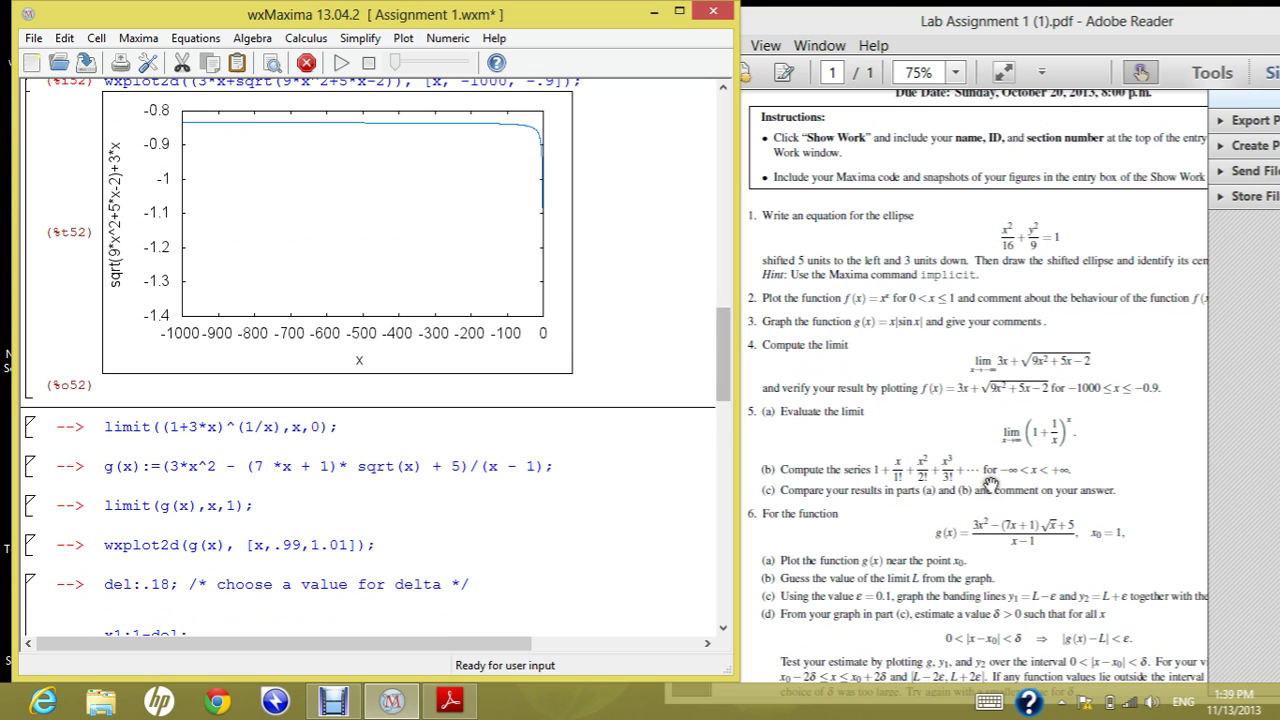
# Check limit((1+3*x)^(1/x),x,0) against the assignment PDF and evaluate it to get %e^3
pyautogui.click(925, 381)
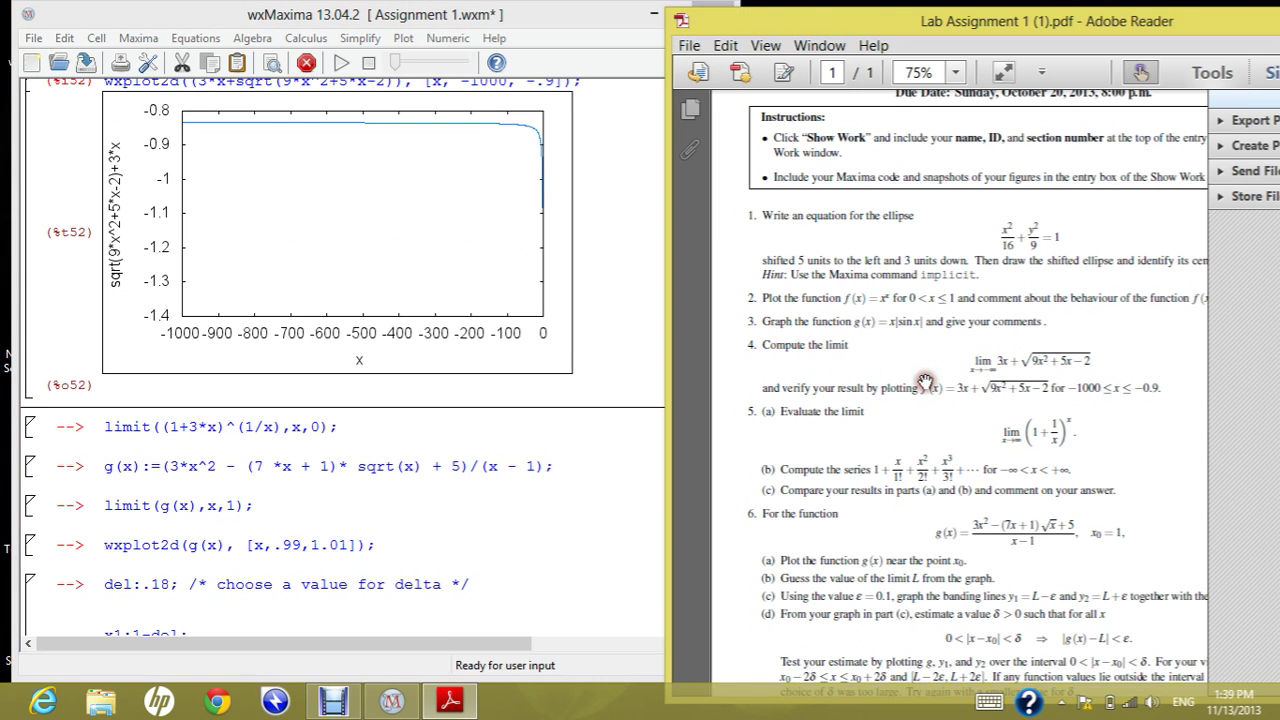
pyautogui.scroll(-3, 925, 385)
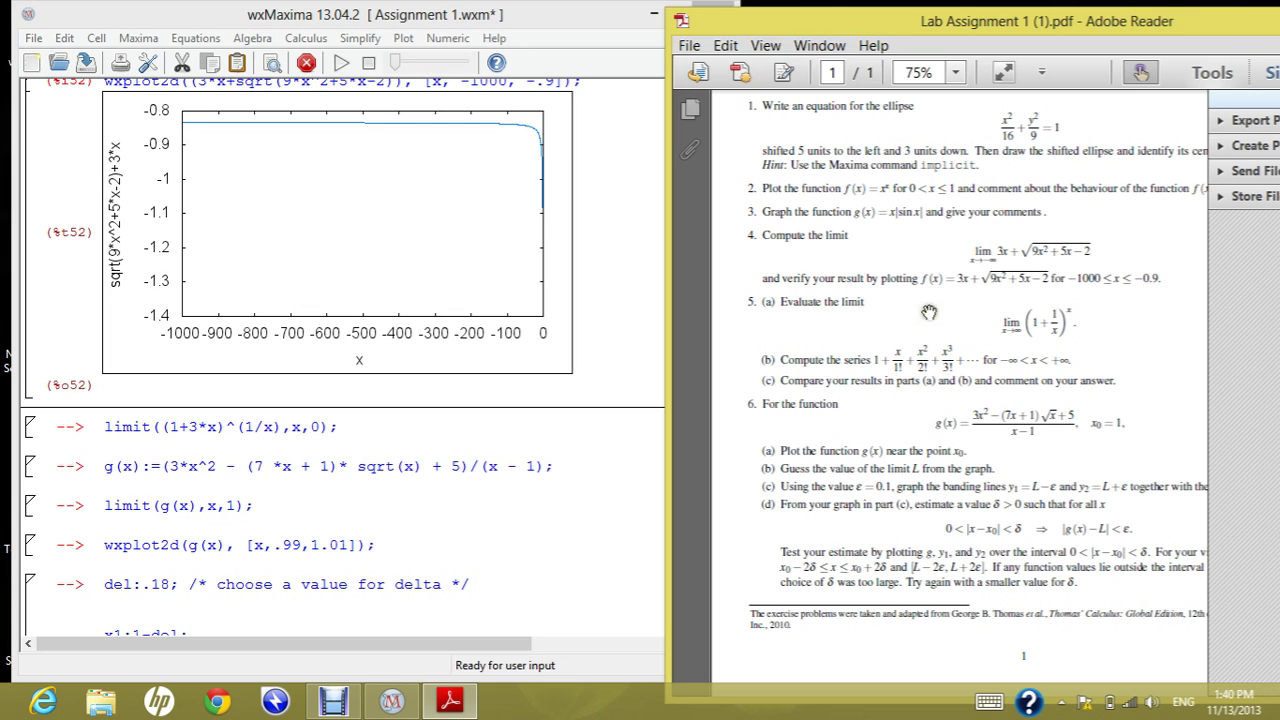
pyautogui.click(352, 426)
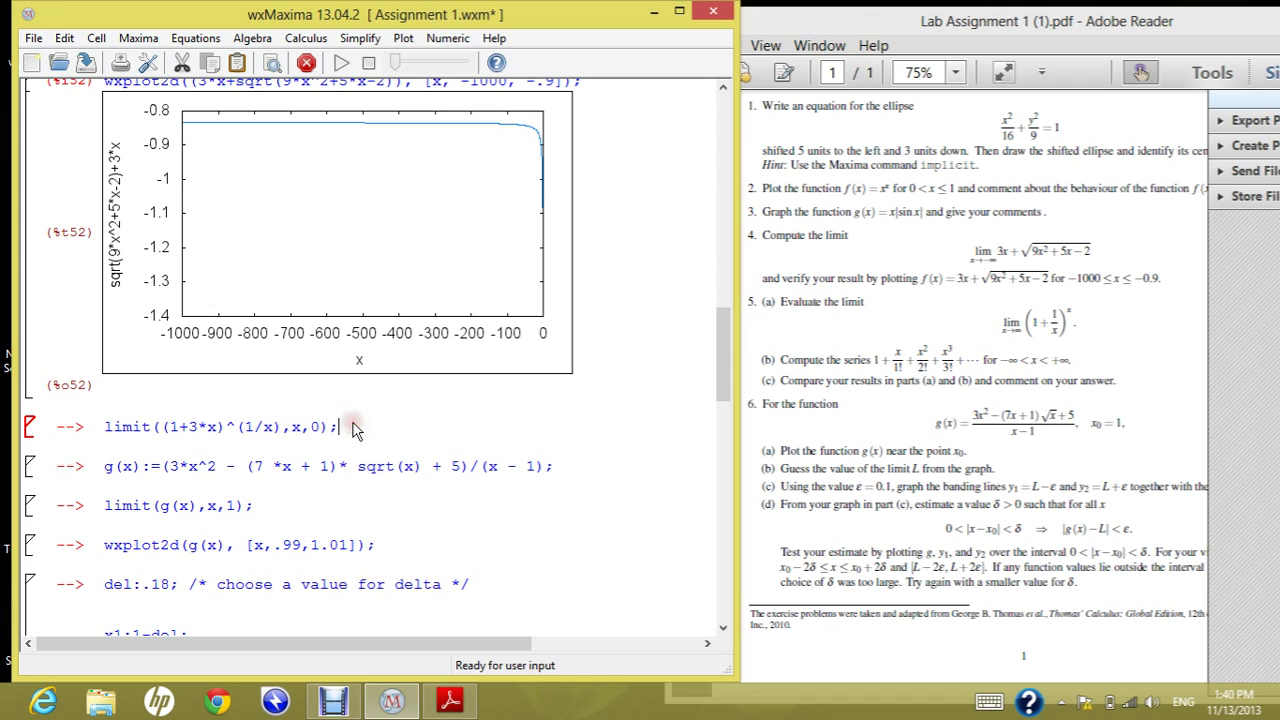
pyautogui.click(155, 427)
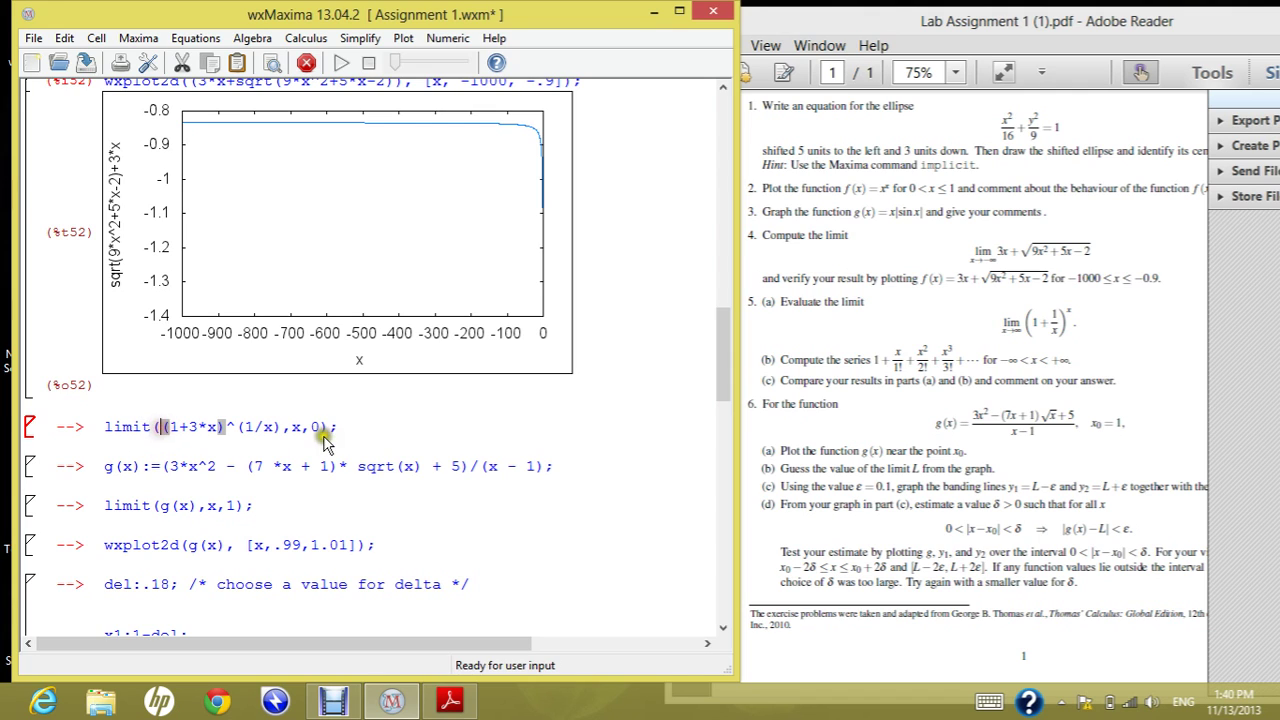
pyautogui.click(165, 428)
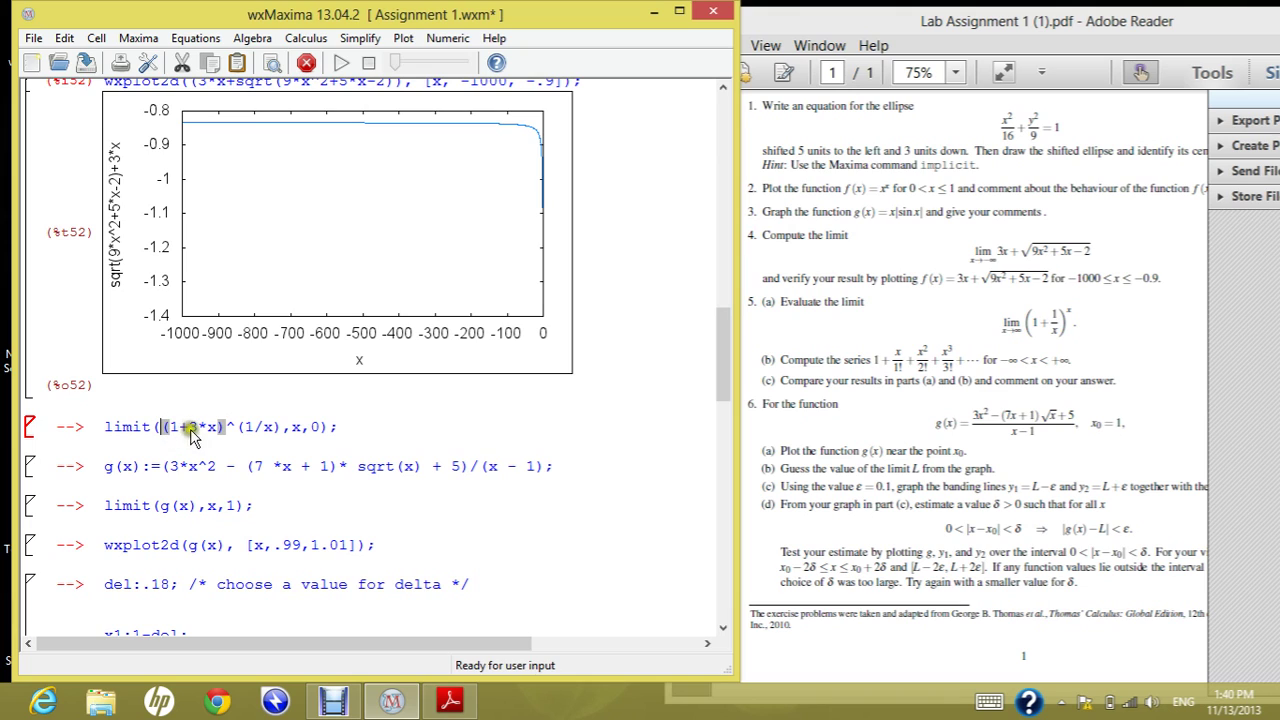
pyautogui.click(202, 430)
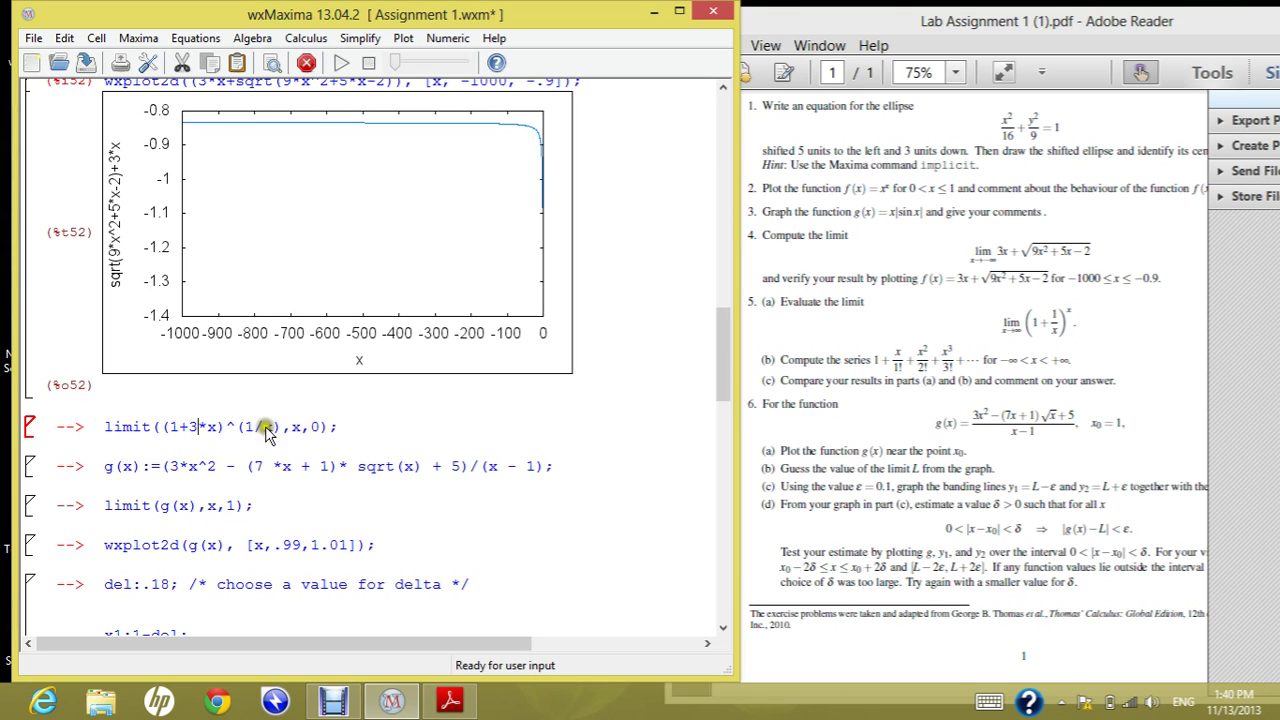
pyautogui.click(349, 428)
pyautogui.hotkey('shift', 'Return')
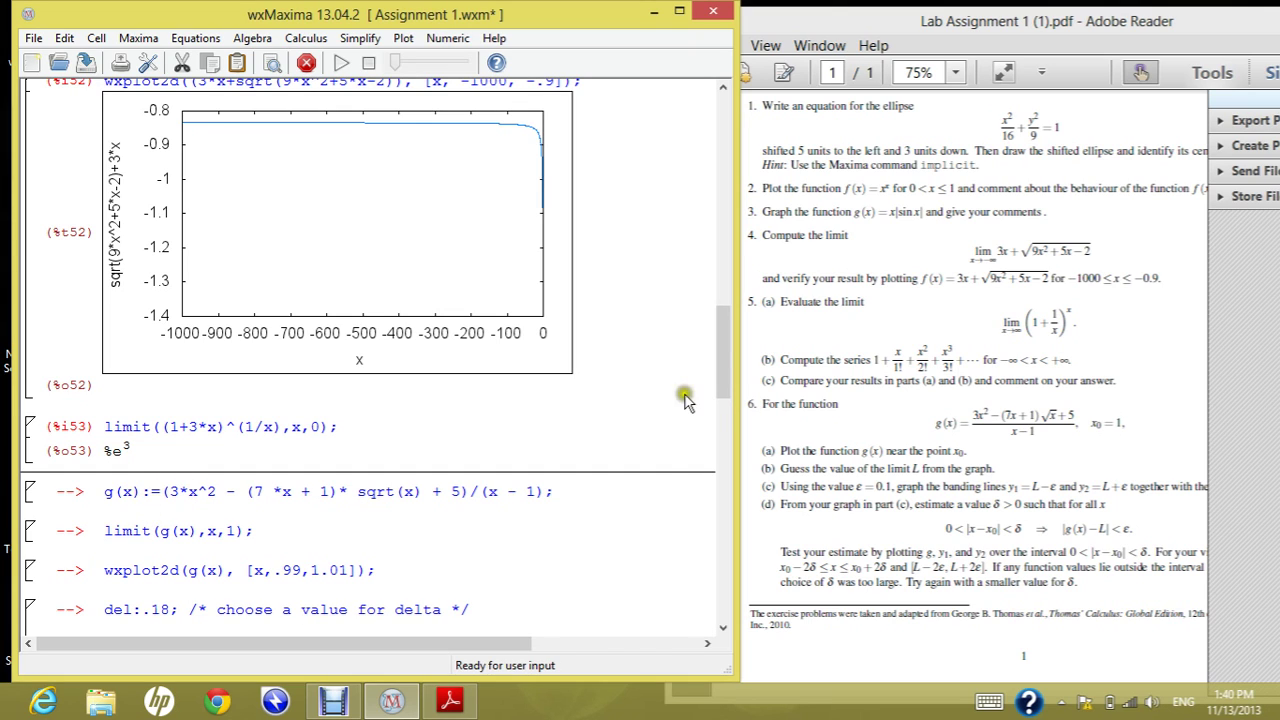
# Compare with question 6 in the PDF, then evaluate the g(x):=(3x^2−(7x+1)√x+5)/(x−1) definition
pyautogui.moveTo(723, 334); pyautogui.dragTo(727, 367)
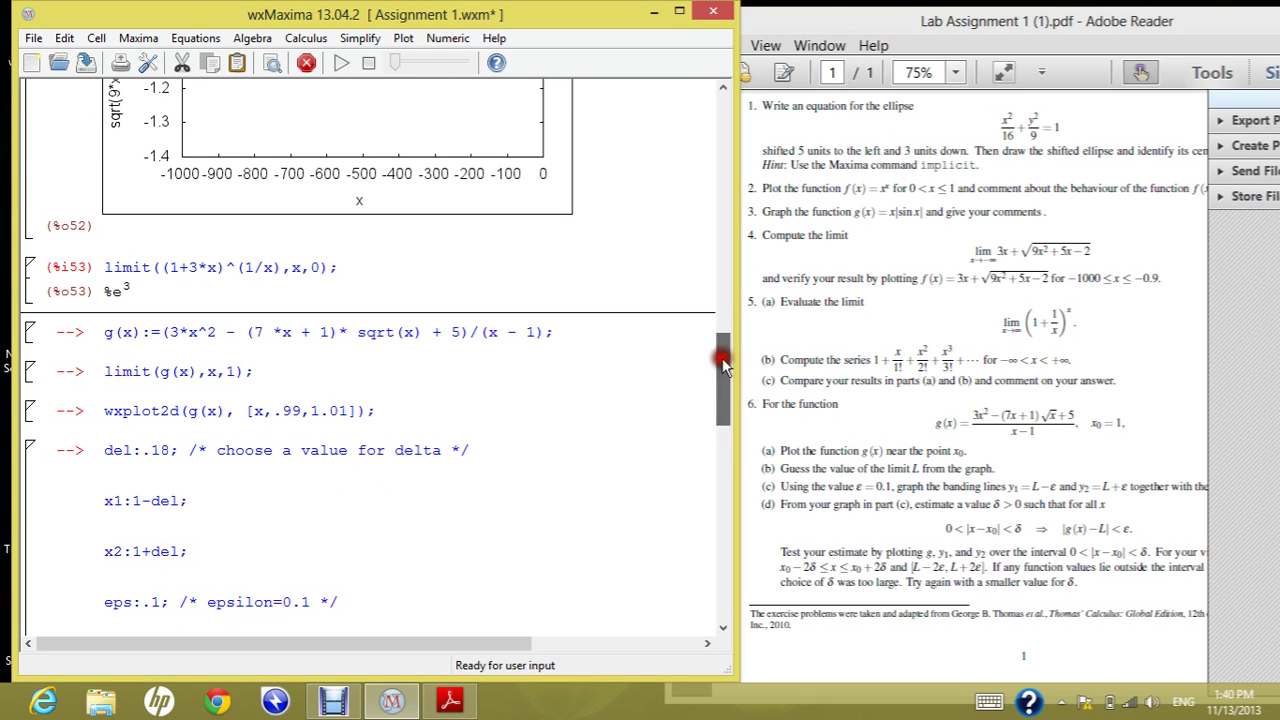
pyautogui.click(887, 412)
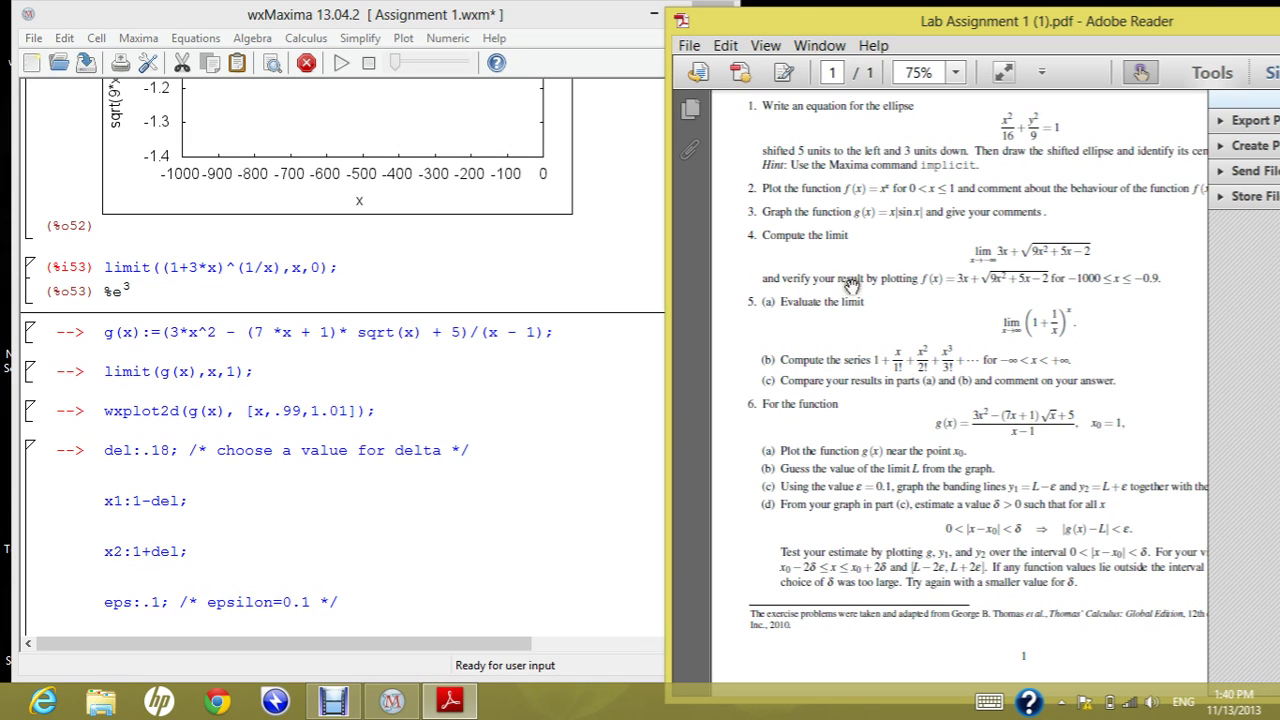
pyautogui.click(598, 335)
pyautogui.click(890, 485)
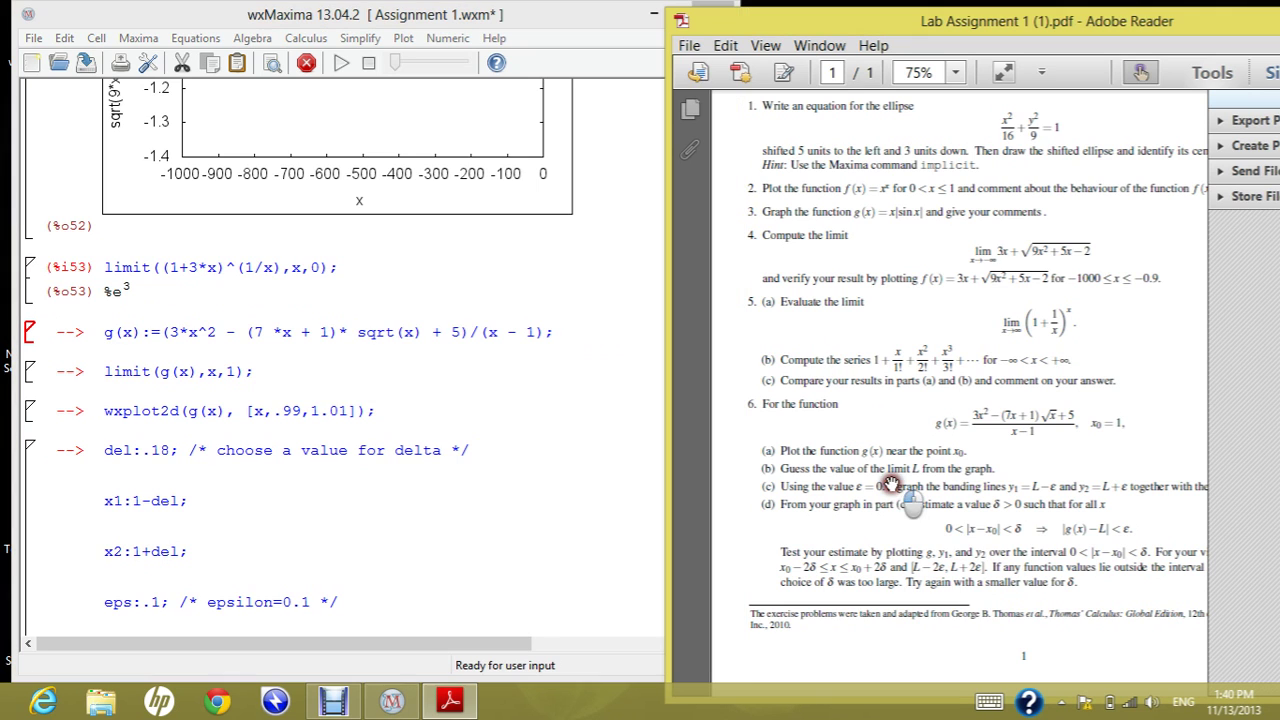
pyautogui.scroll(-1, 888, 470)
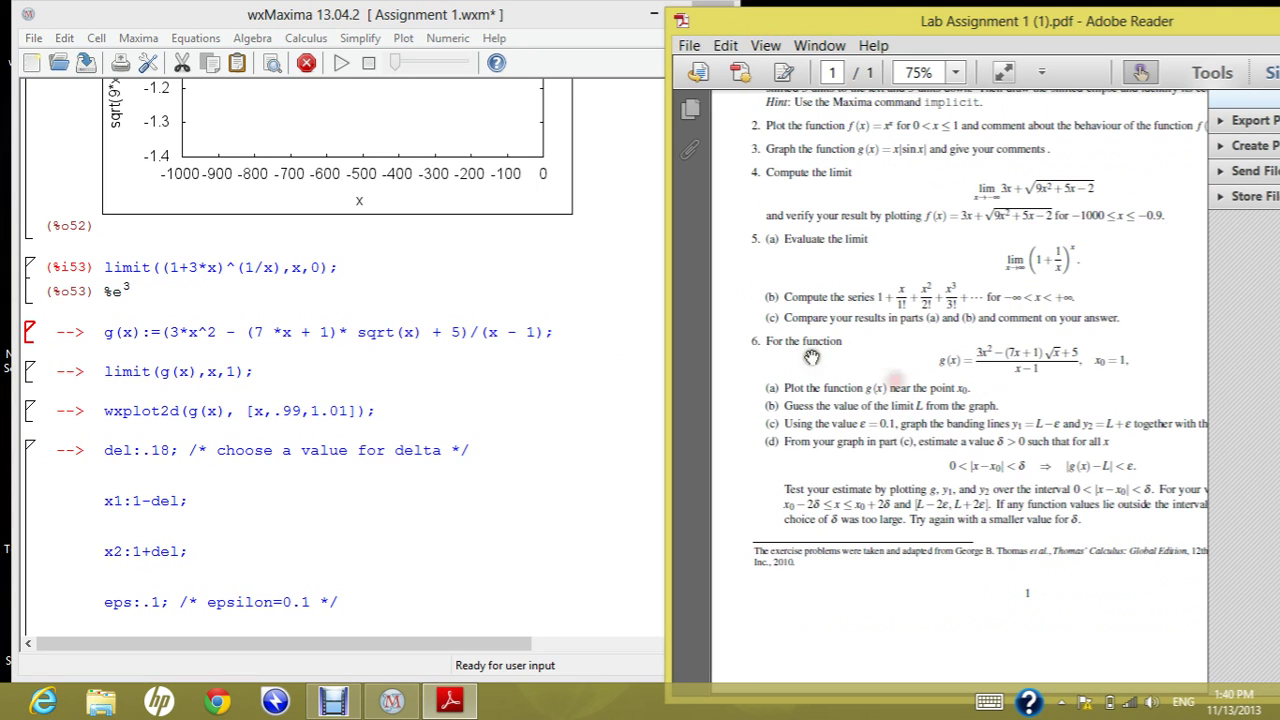
pyautogui.click(191, 338)
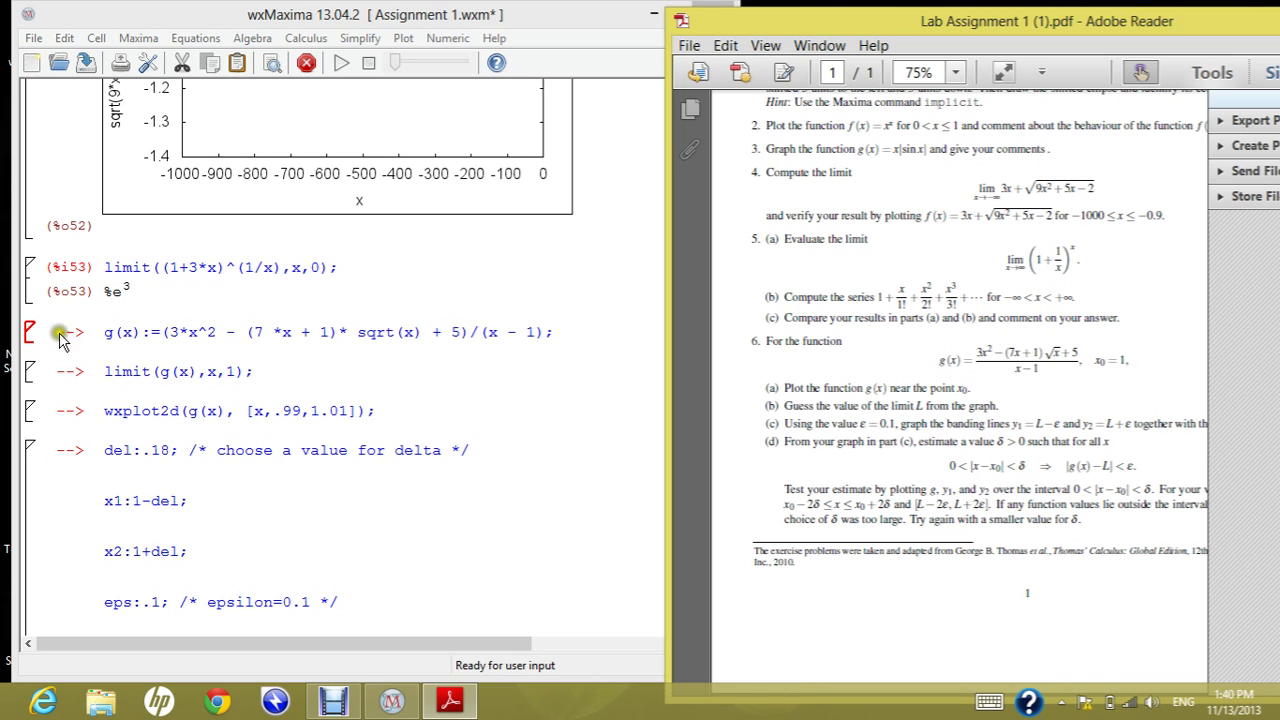
pyautogui.click(559, 334)
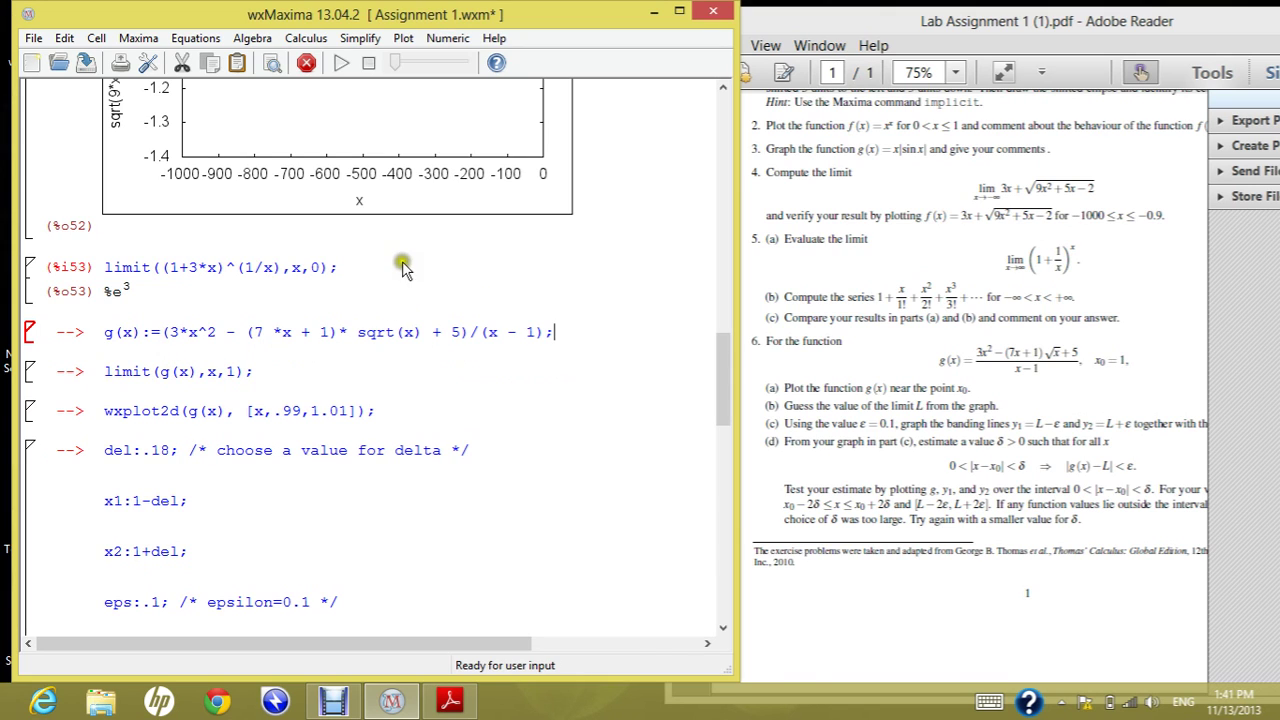
pyautogui.hotkey('shift', 'Return')
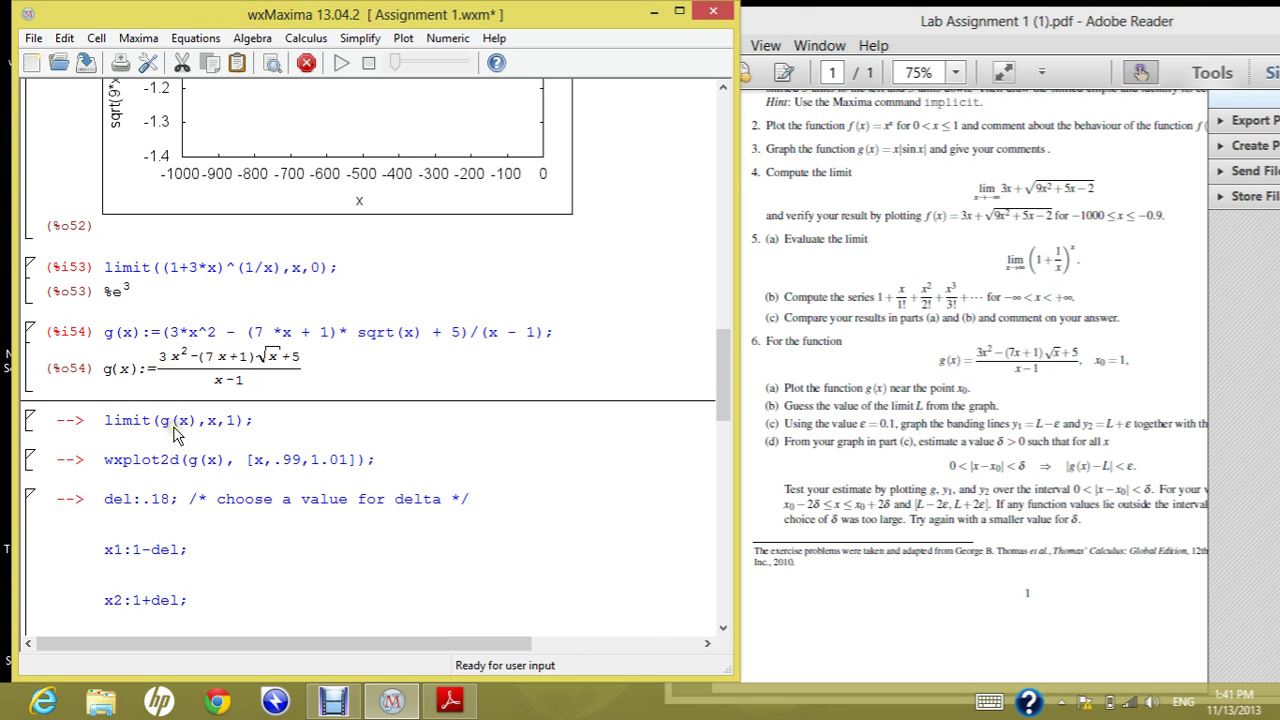
# Evaluate limit(g(x),x,1) to get −5, then return to question 6 in the assignment PDF
pyautogui.click(266, 424)
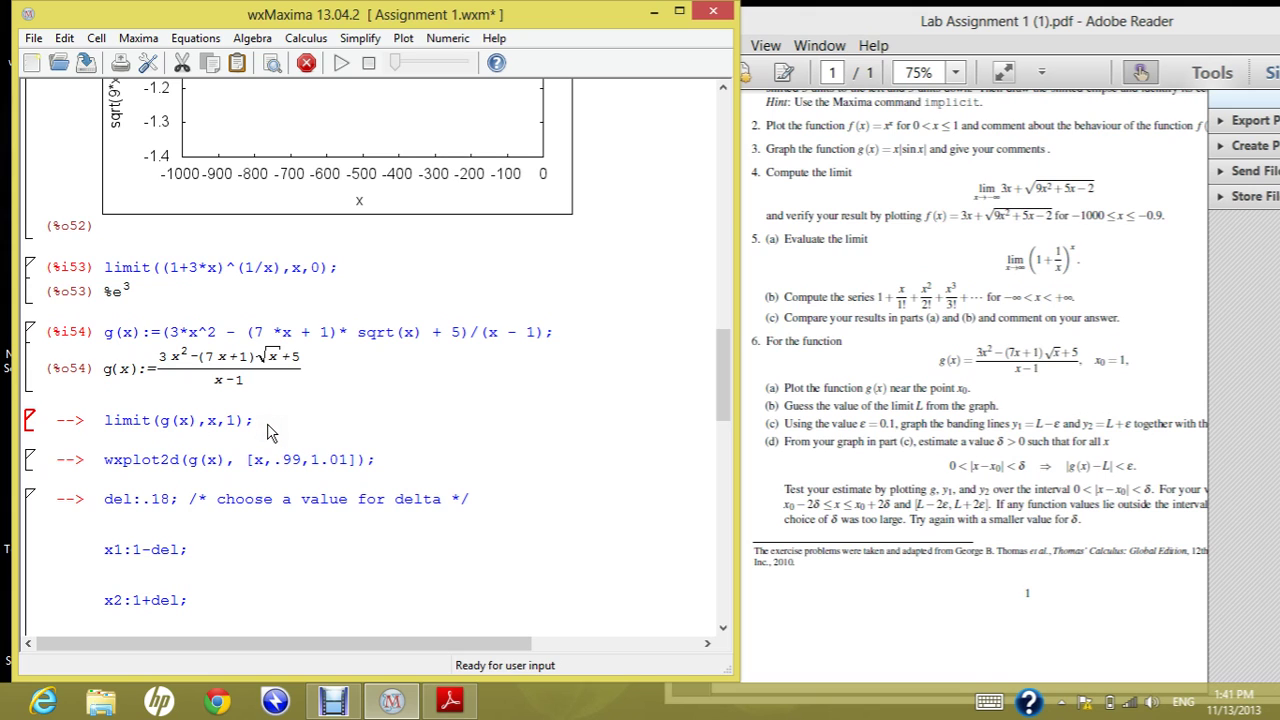
pyautogui.hotkey('shift', 'Return')
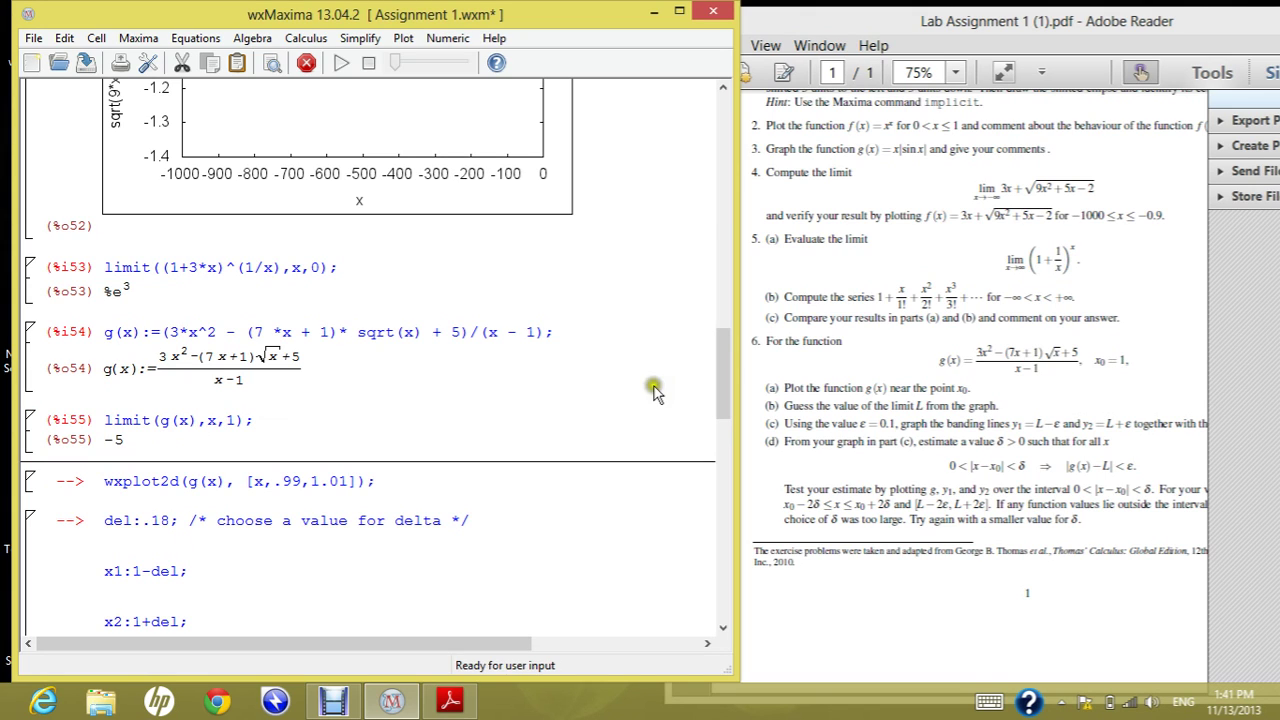
pyautogui.scroll(-2, 725, 361)
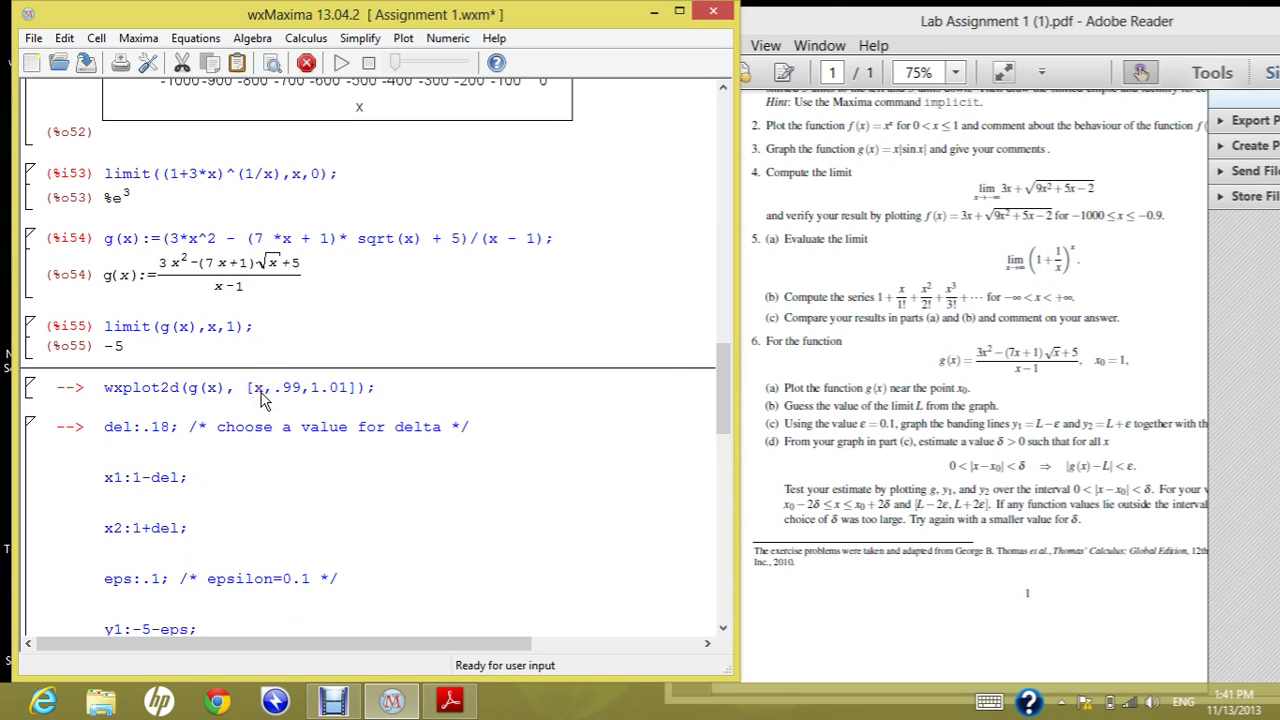
pyautogui.click(1076, 462)
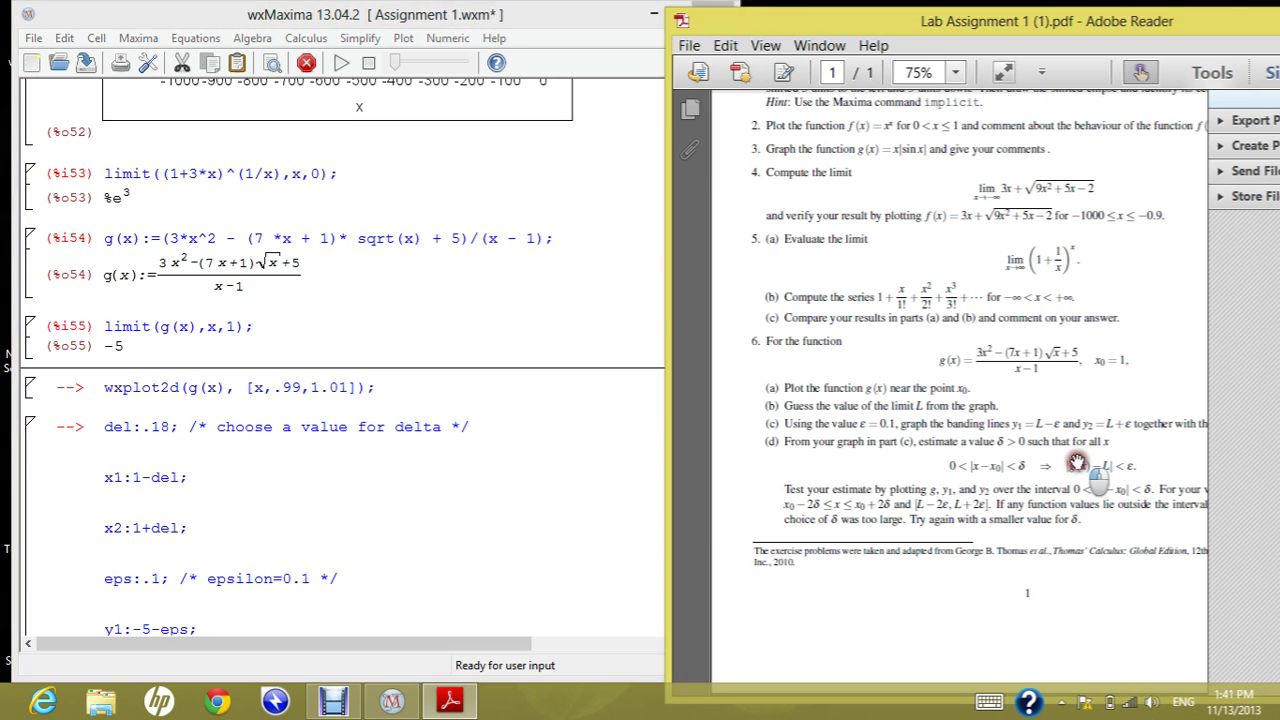
pyautogui.moveTo(1076, 462); pyautogui.dragTo(1030, 462)
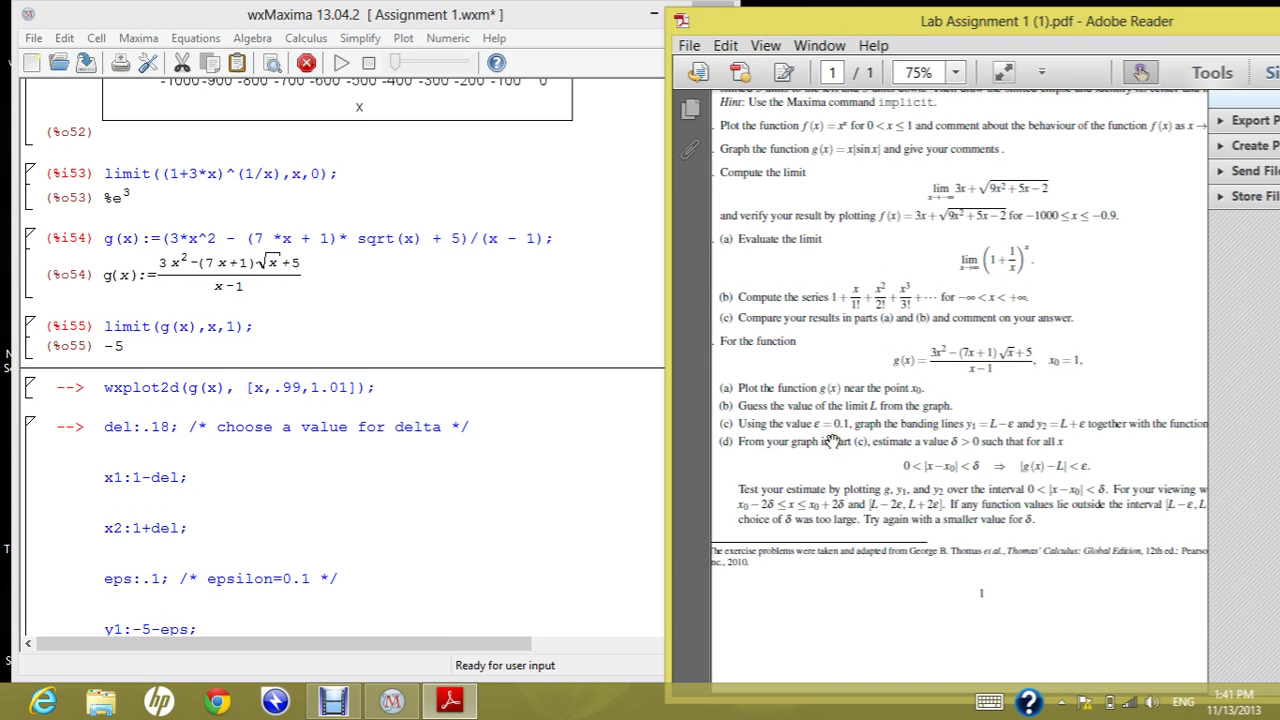
# Plot g(x) over x from 0.99 to 1.01, showing the line through −5 at x = 1
pyautogui.click(393, 389)
pyautogui.hotkey('shift', 'Return')
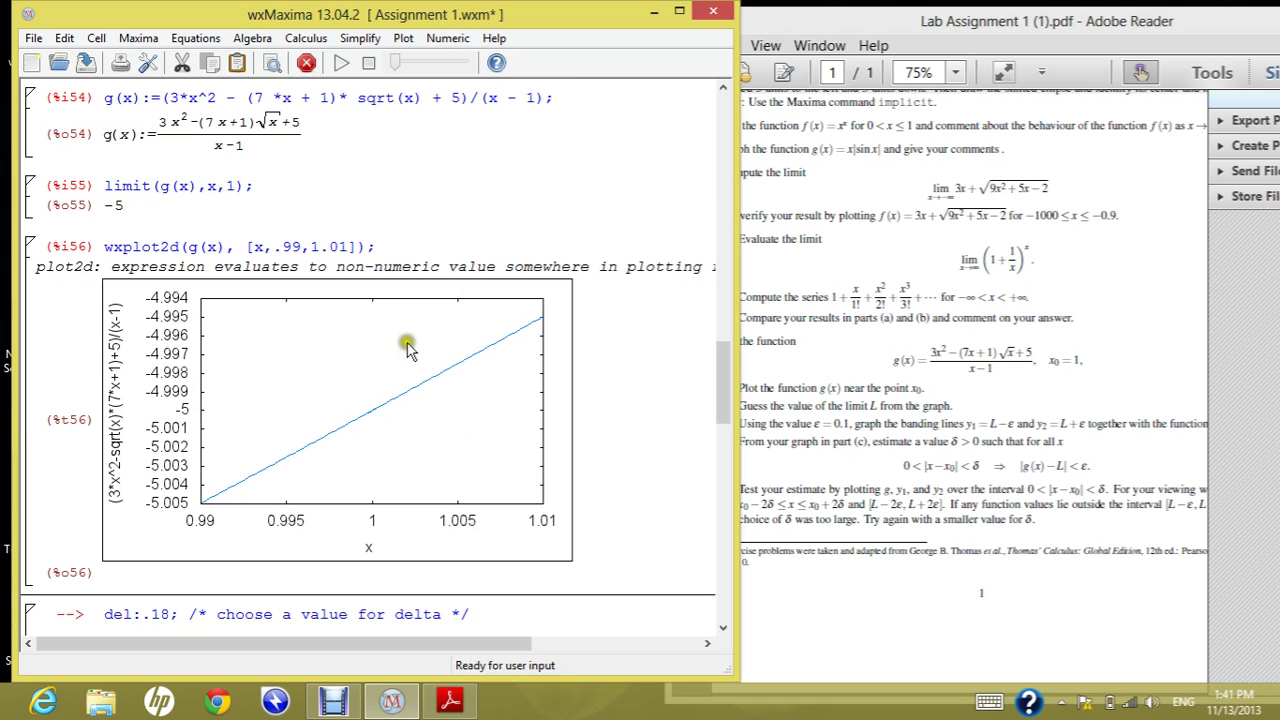
pyautogui.moveTo(726, 378); pyautogui.dragTo(716, 436)
# Re-read question 6 in the PDF and return to the delta–epsilon cell with del:.18 and eps:.1
pyautogui.click(930, 492)
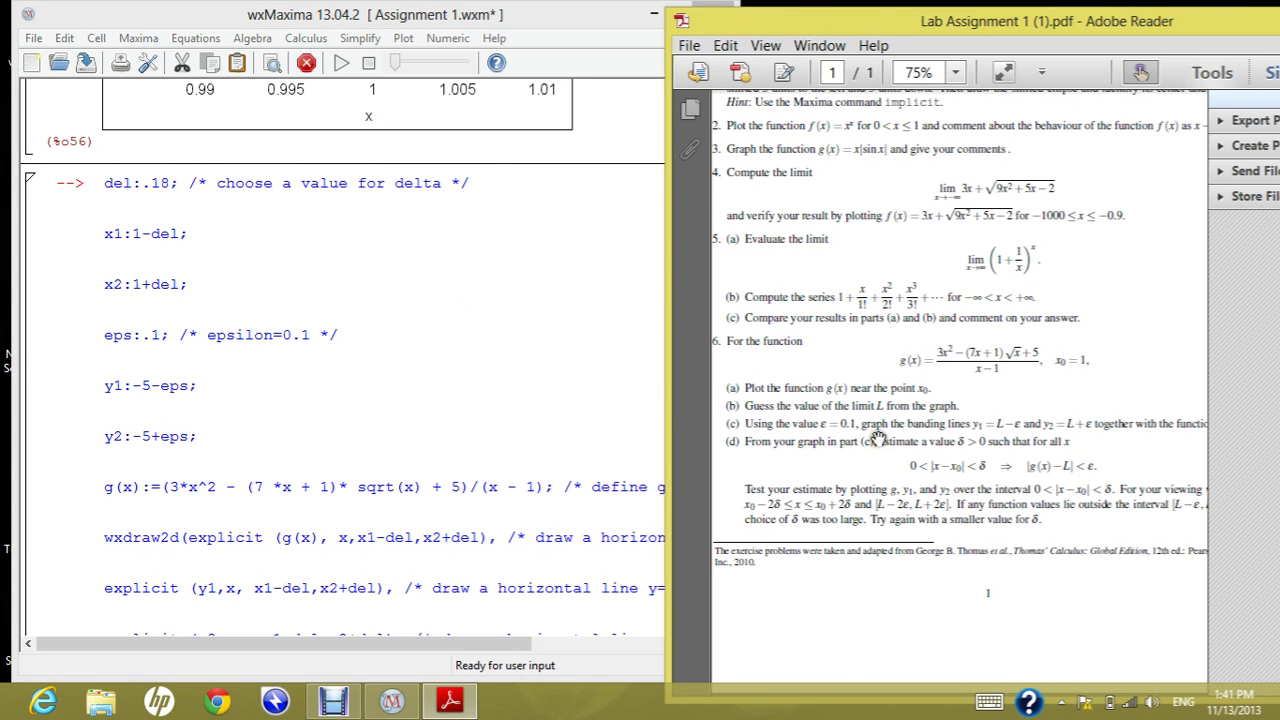
pyautogui.moveTo(1050, 465); pyautogui.dragTo(925, 448)
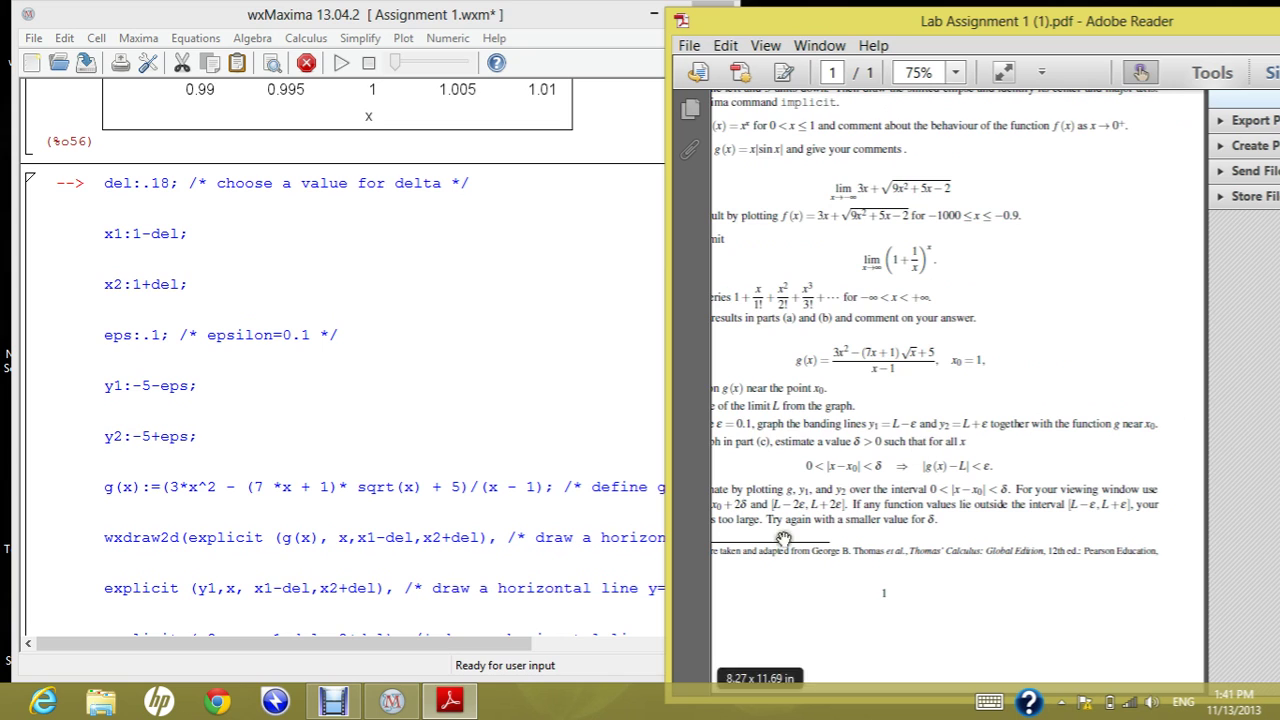
pyautogui.moveTo(808, 540); pyautogui.dragTo(888, 524)
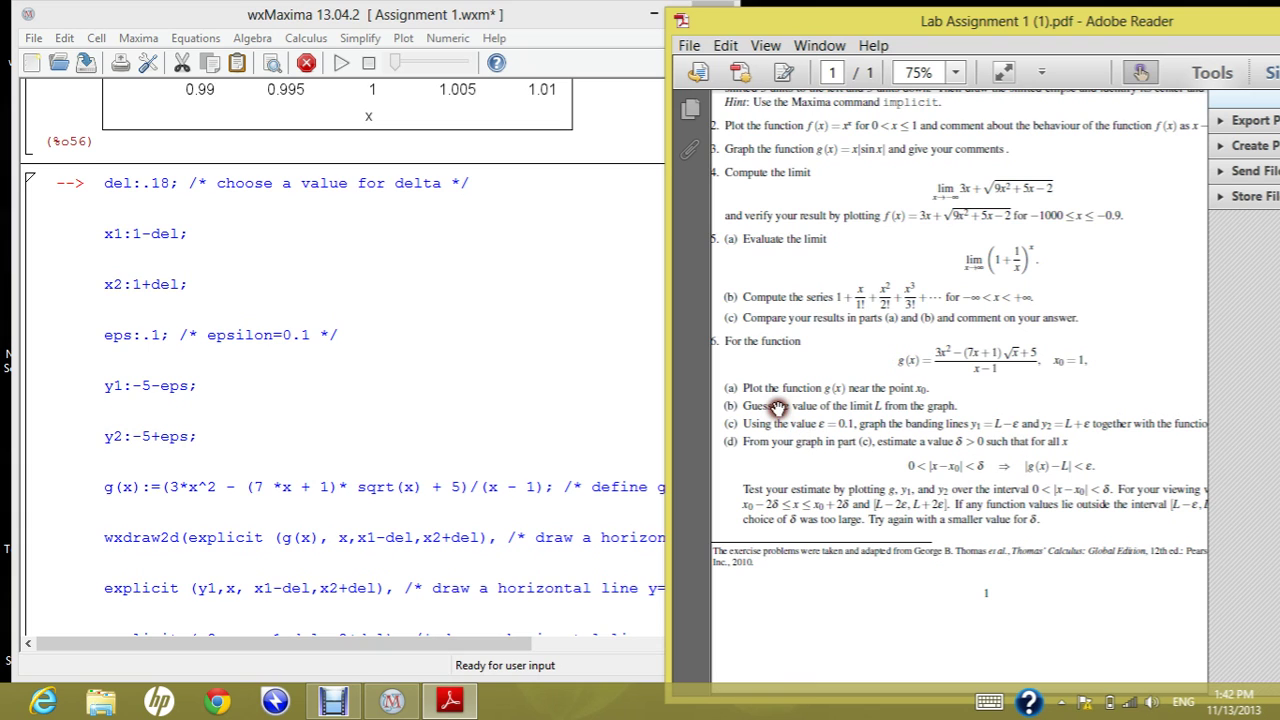
pyautogui.click(417, 373)
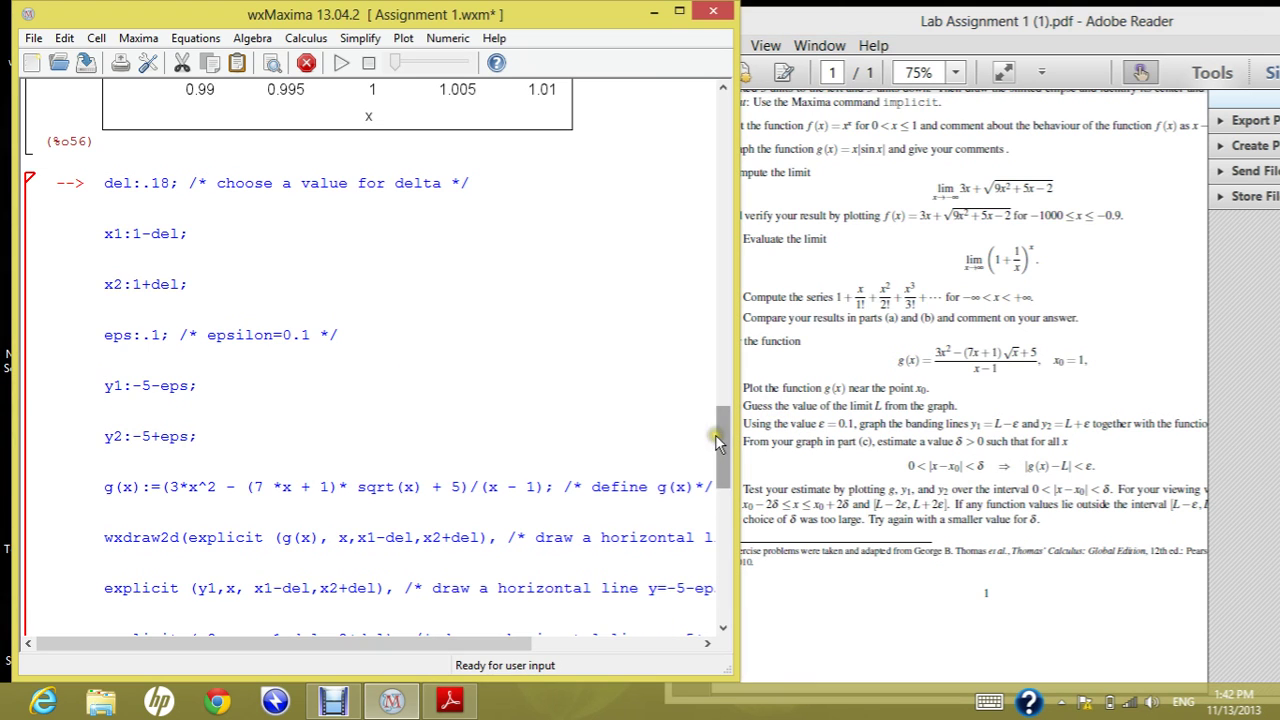
# Scroll through the wxdraw2d delta–epsilon command, then switch to the Debut screen recorder
pyautogui.moveTo(722, 443); pyautogui.dragTo(716, 514)
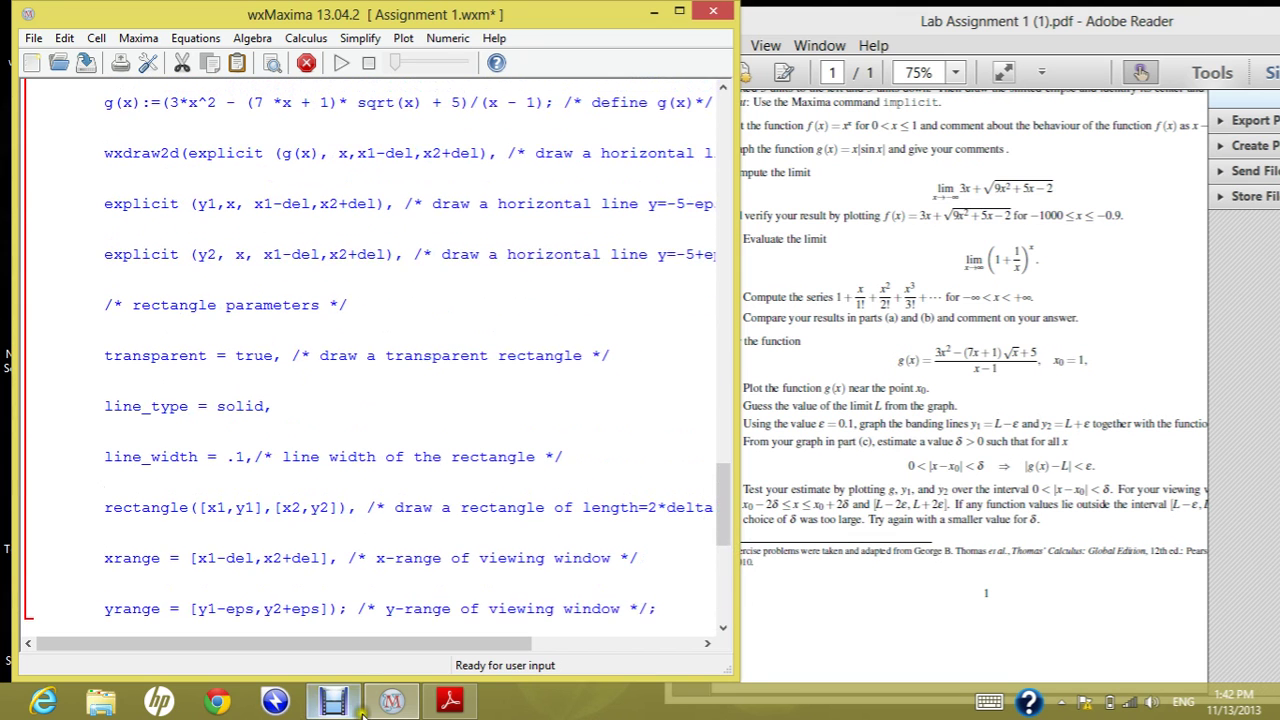
pyautogui.click(333, 700)
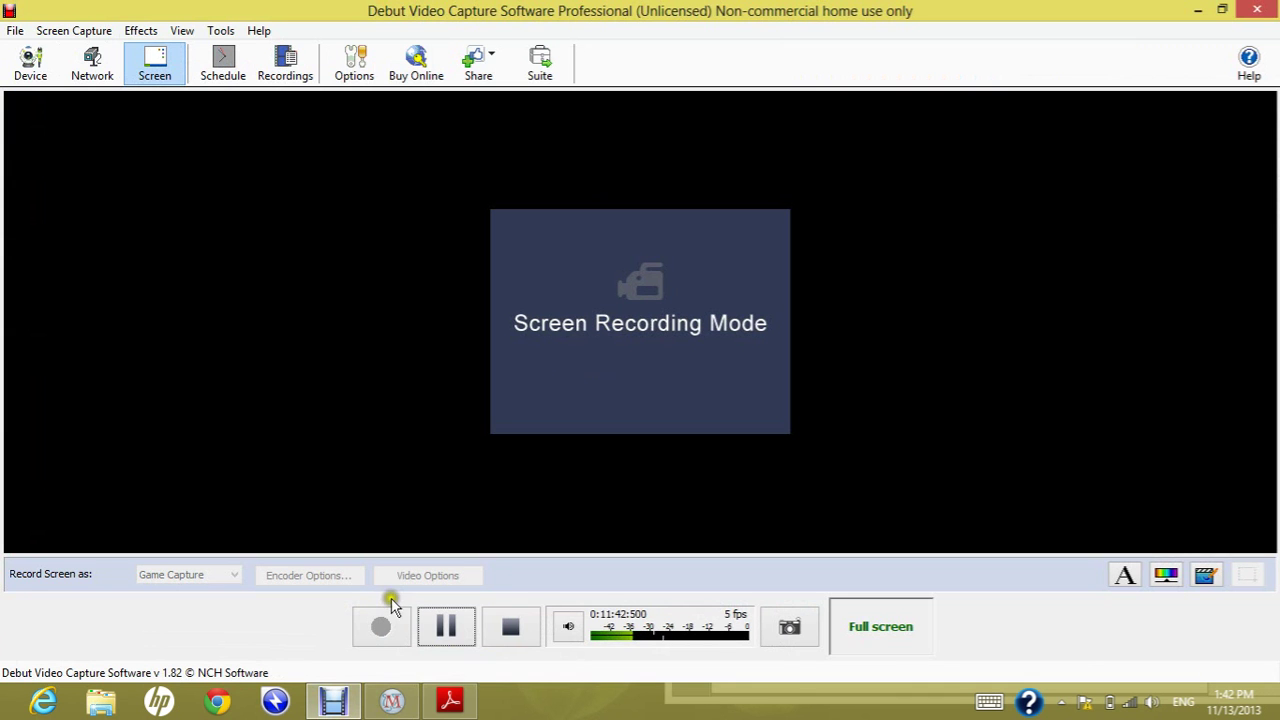